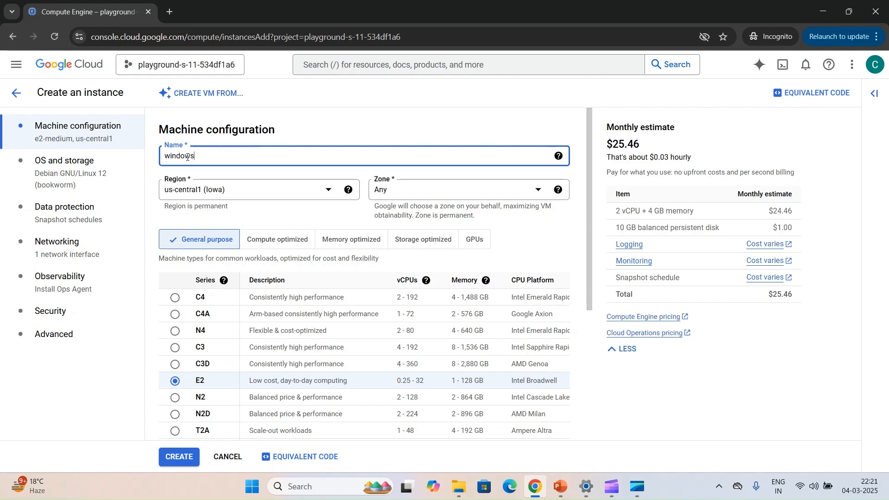
Keep e2-medium as the VM's machine type.
{"action": "scroll", "coordinate": [276, 291], "scroll_direction": "down", "scroll_amount": 5}
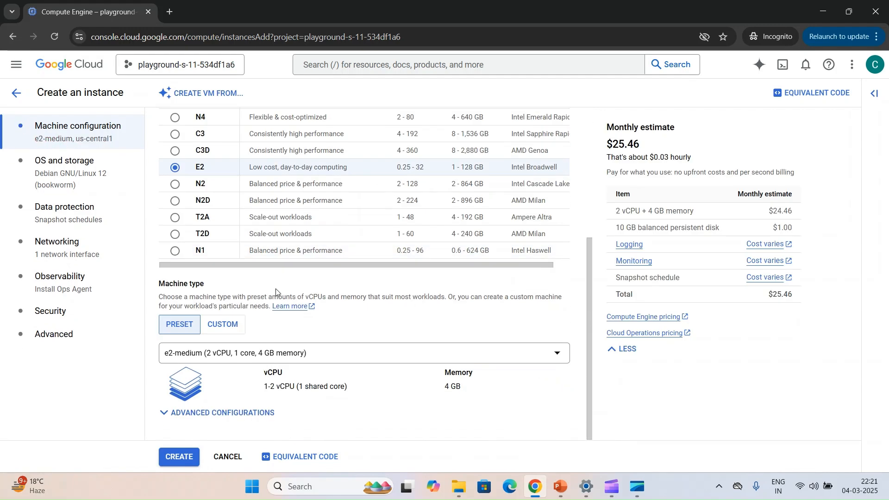
{"action": "left_click", "coordinate": [336, 353]}
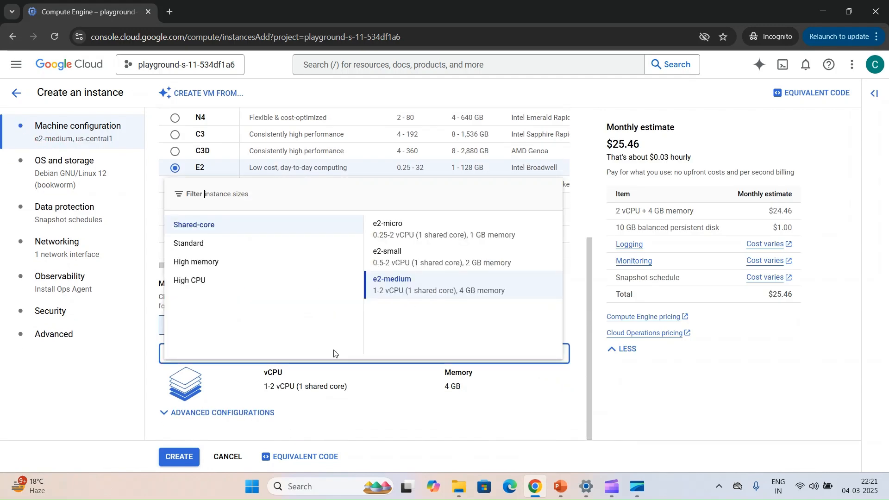
{"action": "left_click", "coordinate": [372, 402]}
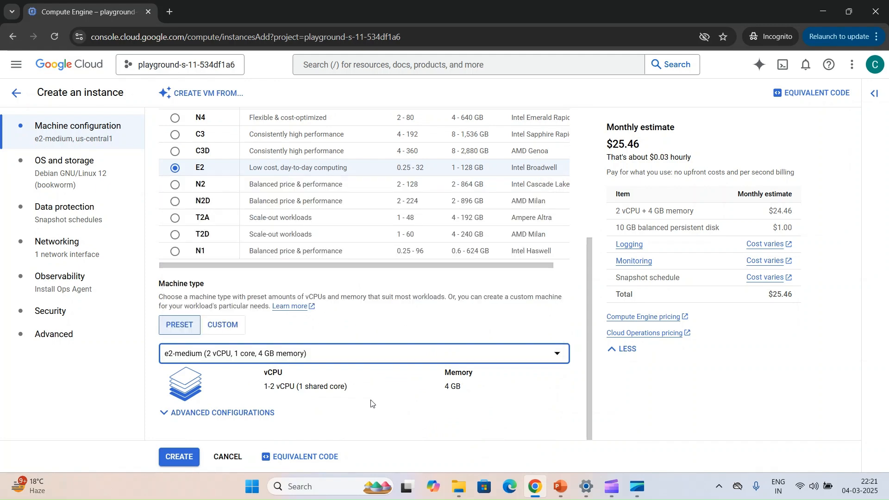
Switch the boot disk image to Windows Server 2022 Datacenter, keeping the 50 GB size.
{"action": "left_click", "coordinate": [52, 181]}
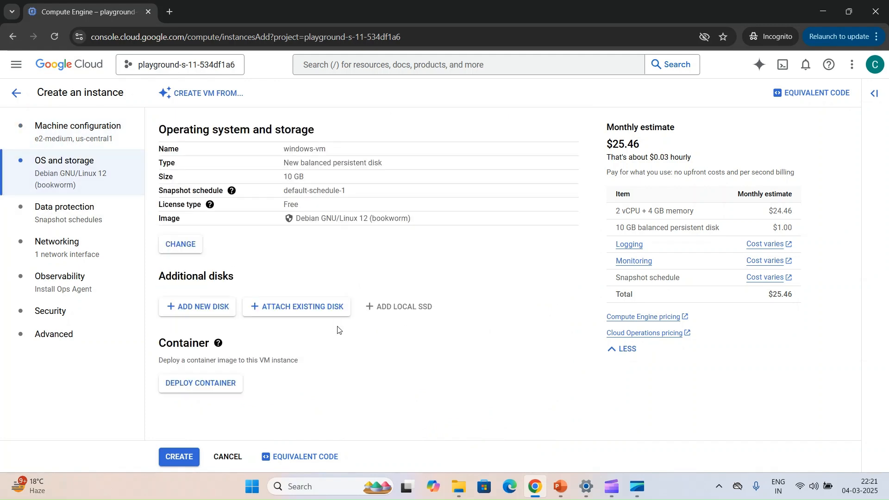
{"action": "left_click", "coordinate": [181, 244]}
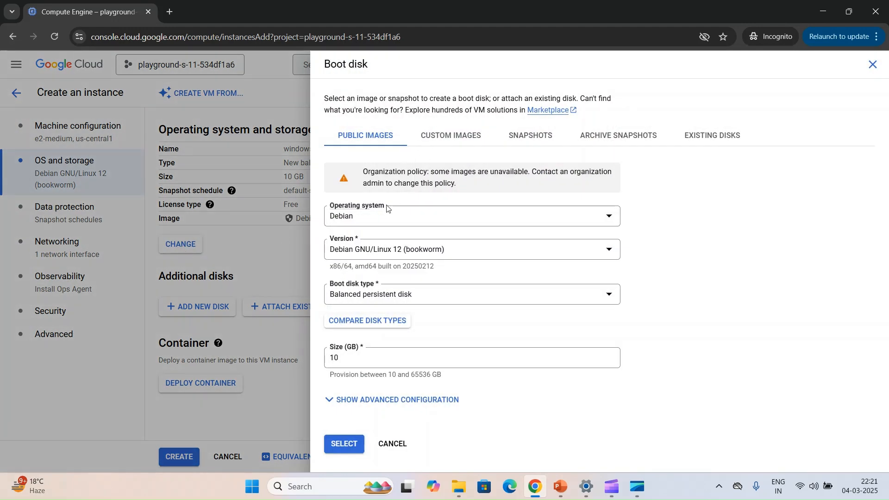
{"action": "left_click", "coordinate": [387, 209]}
{"action": "scroll", "coordinate": [407, 291], "scroll_direction": "down", "scroll_amount": 4}
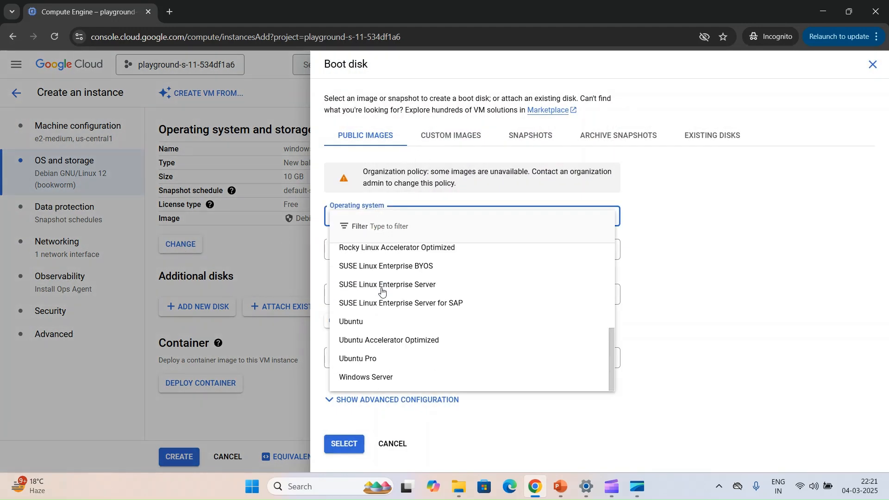
{"action": "left_click", "coordinate": [363, 377]}
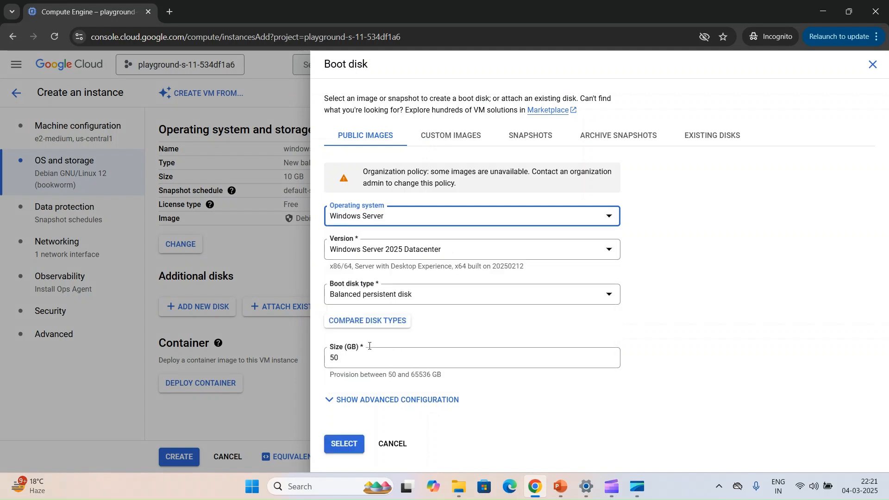
{"action": "left_click", "coordinate": [426, 249]}
{"action": "scroll", "coordinate": [409, 348], "scroll_direction": "down", "scroll_amount": 3}
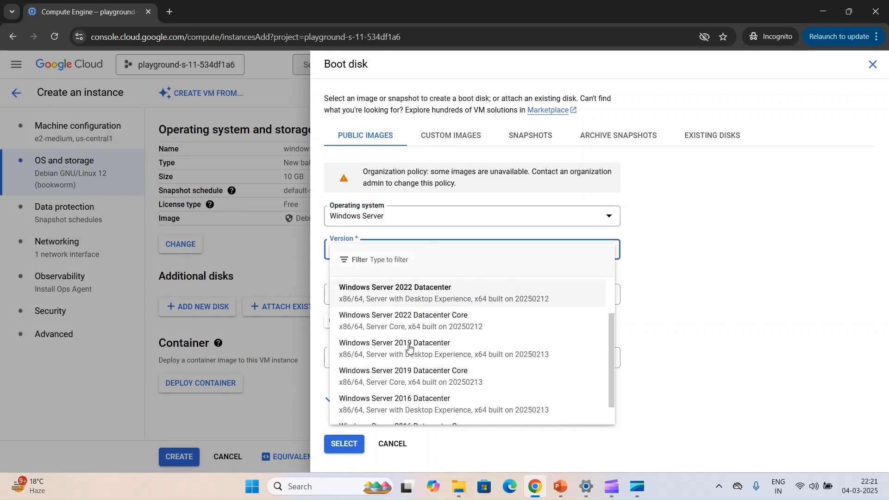
{"action": "scroll", "coordinate": [409, 348], "scroll_direction": "up", "scroll_amount": 3}
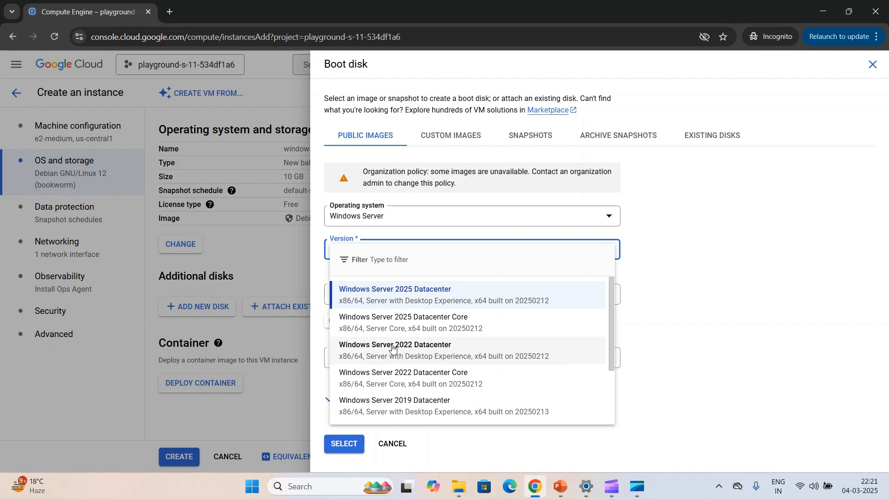
{"action": "left_click", "coordinate": [392, 350]}
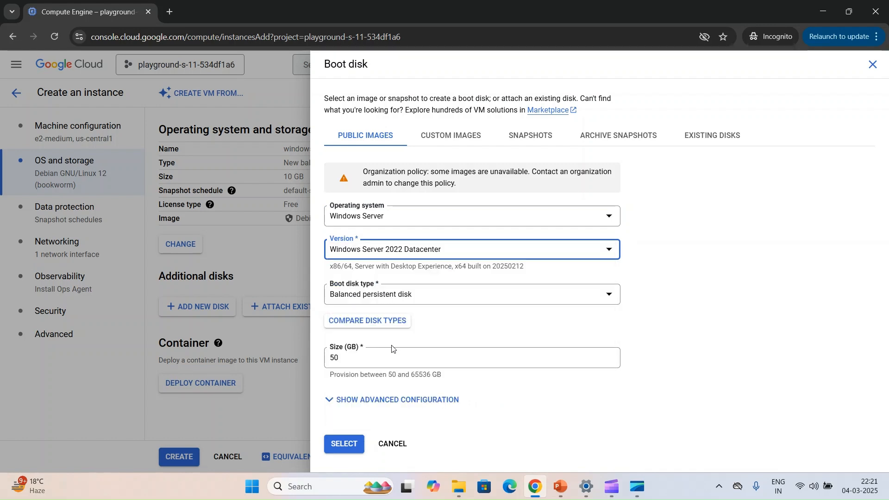
{"action": "left_click", "coordinate": [369, 362]}
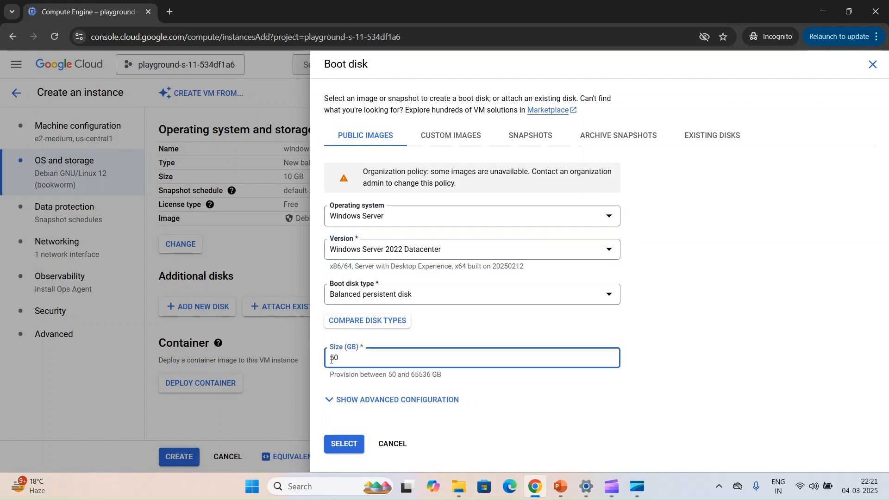
{"action": "left_click", "coordinate": [351, 451]}
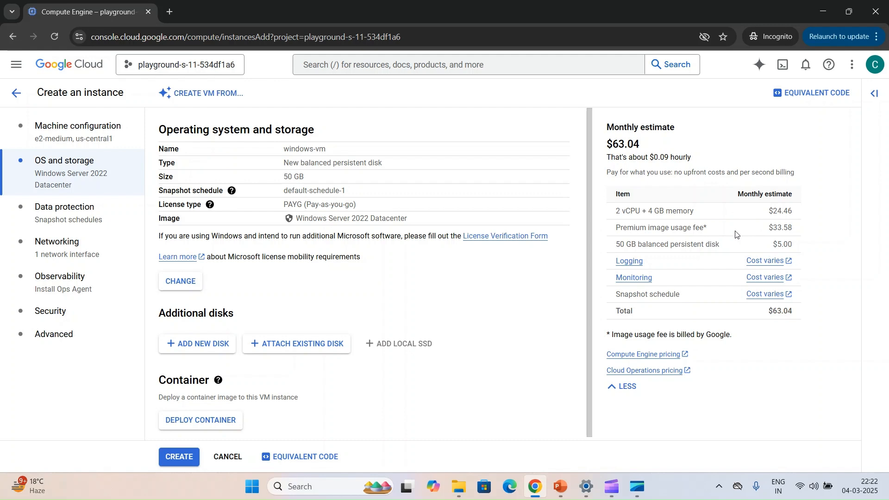
Leave the default interface's primary internal IPv4 as Ephemeral (Automatic) and create windows-vm.
{"action": "left_click", "coordinate": [70, 250]}
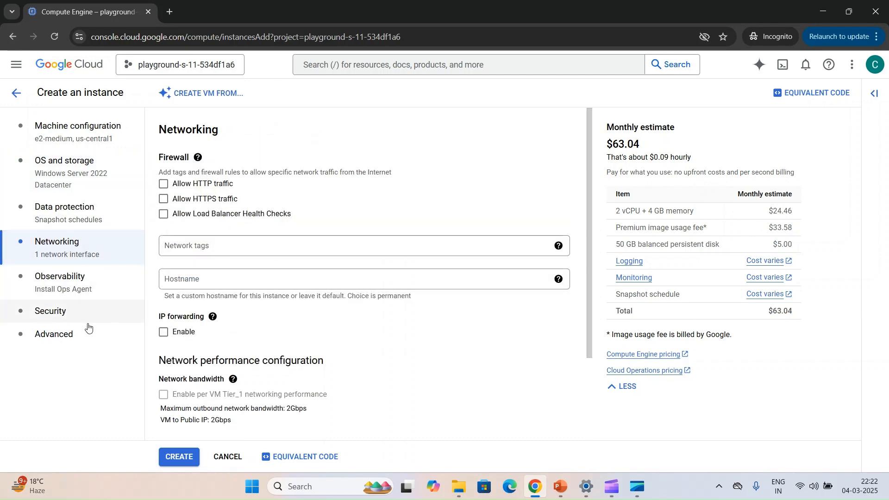
{"action": "scroll", "coordinate": [245, 367], "scroll_direction": "down", "scroll_amount": 1}
{"action": "scroll", "coordinate": [245, 366], "scroll_direction": "down", "scroll_amount": 1}
{"action": "scroll", "coordinate": [241, 368], "scroll_direction": "up", "scroll_amount": 2}
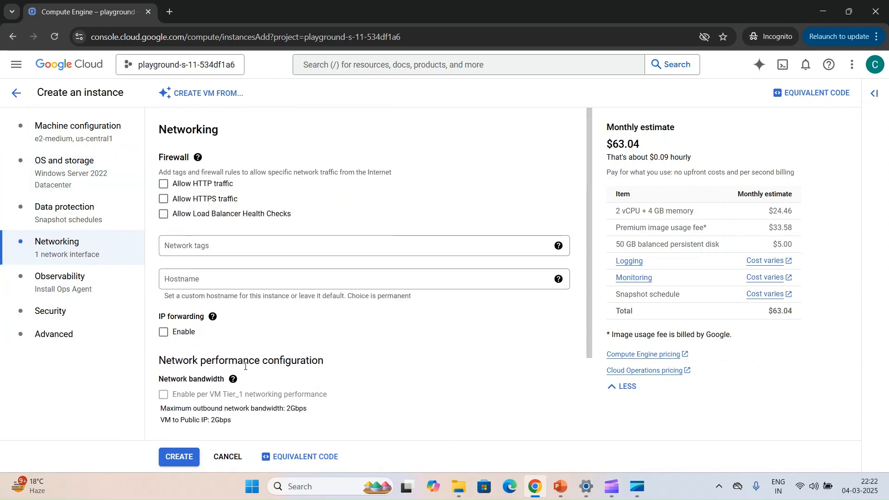
{"action": "scroll", "coordinate": [233, 371], "scroll_direction": "down", "scroll_amount": 2}
{"action": "left_click", "coordinate": [230, 375]}
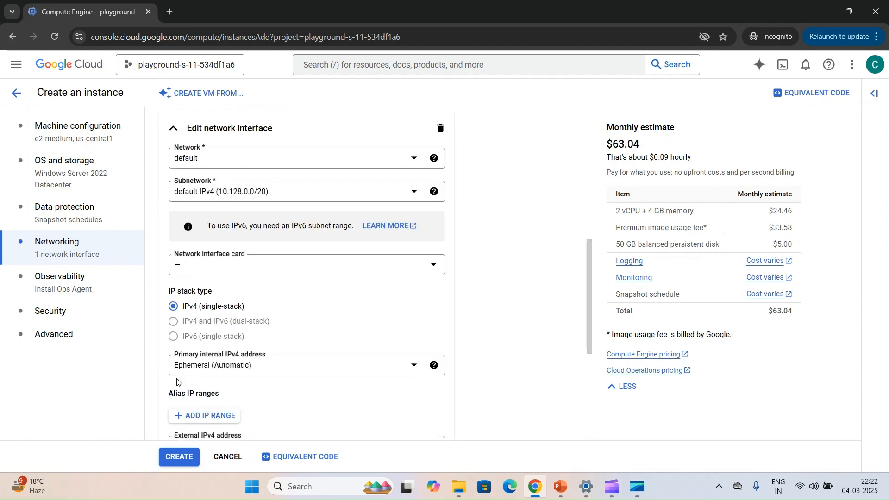
{"action": "left_click", "coordinate": [242, 368]}
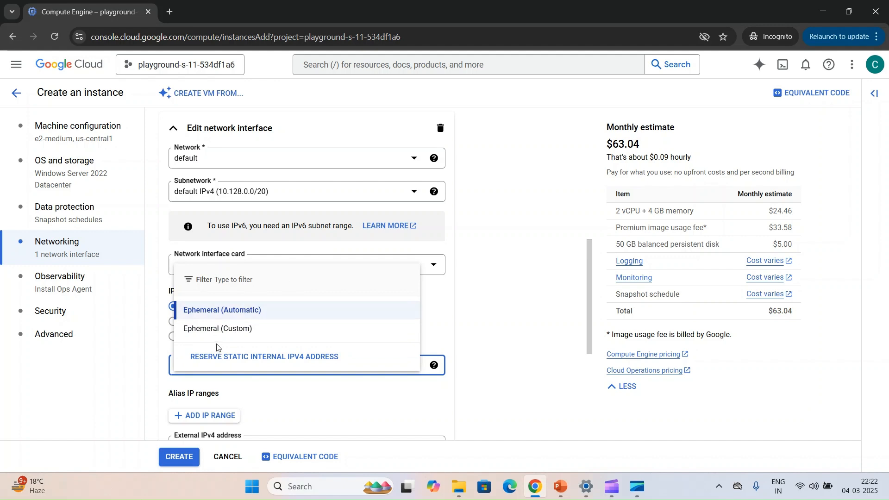
{"action": "left_click", "coordinate": [298, 401]}
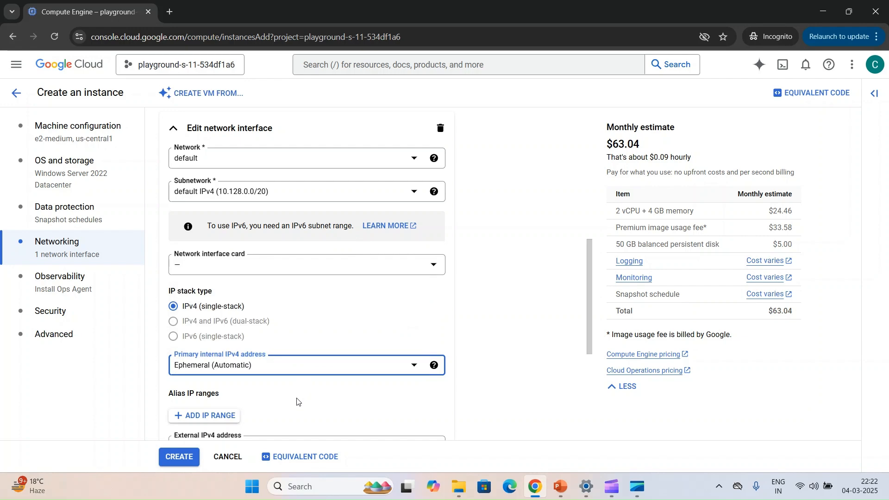
{"action": "left_click", "coordinate": [181, 456]}
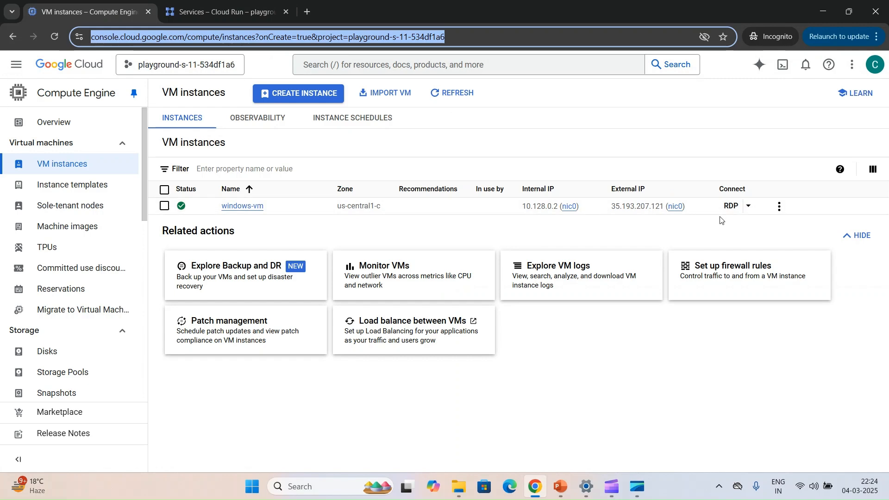
Dismiss the RDP client dialog and show windows-vm's additional Windows connection options.
{"action": "left_click", "coordinate": [731, 206]}
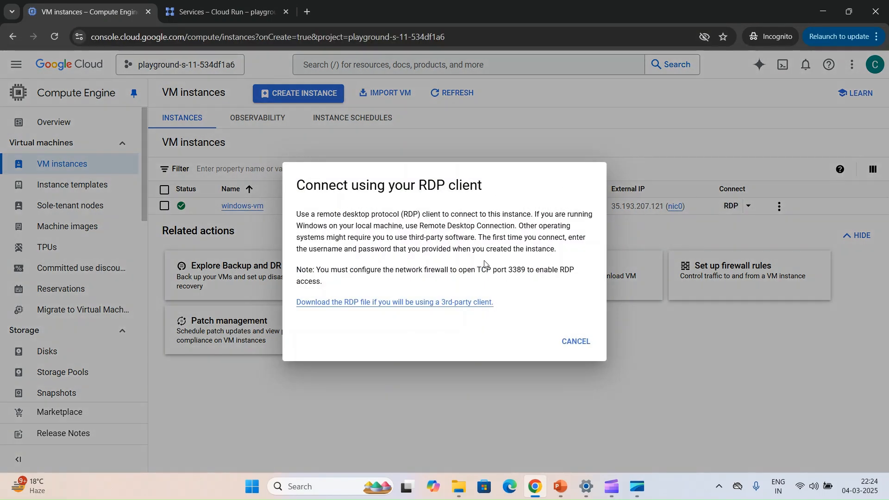
{"action": "left_click", "coordinate": [723, 235]}
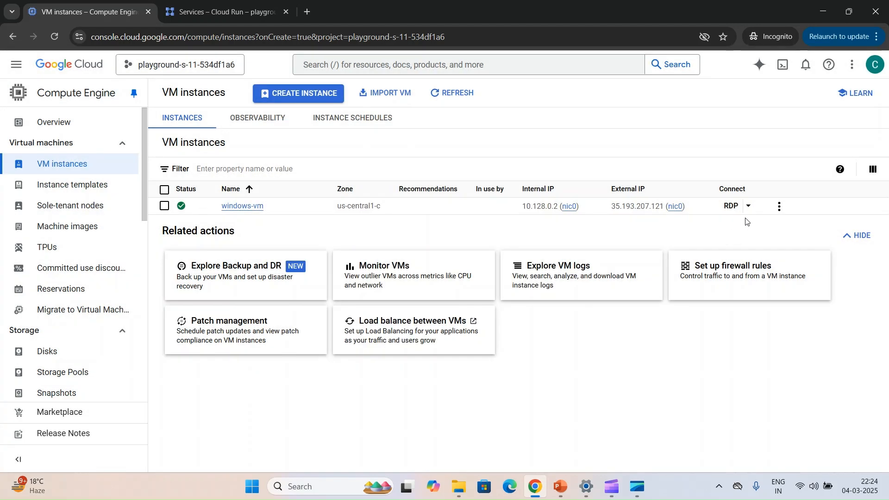
{"action": "left_click", "coordinate": [749, 206]}
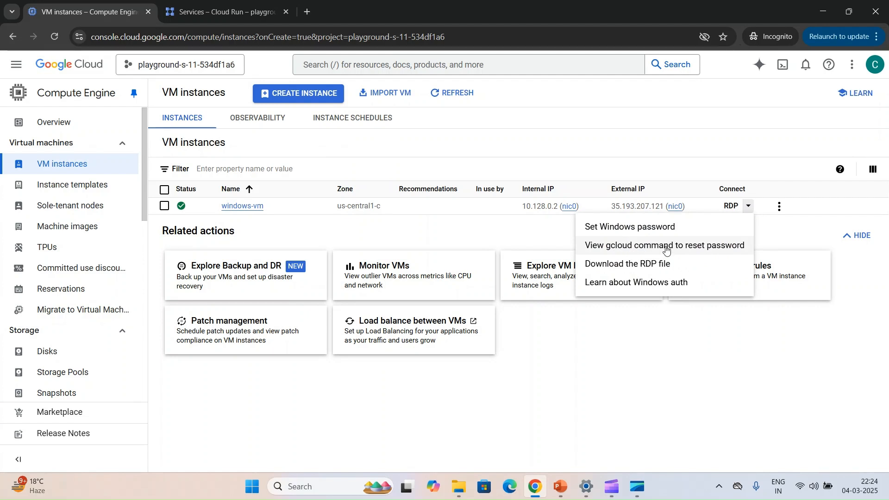
Generate a new Windows password for the VM's default user and copy it.
{"action": "left_click", "coordinate": [654, 227]}
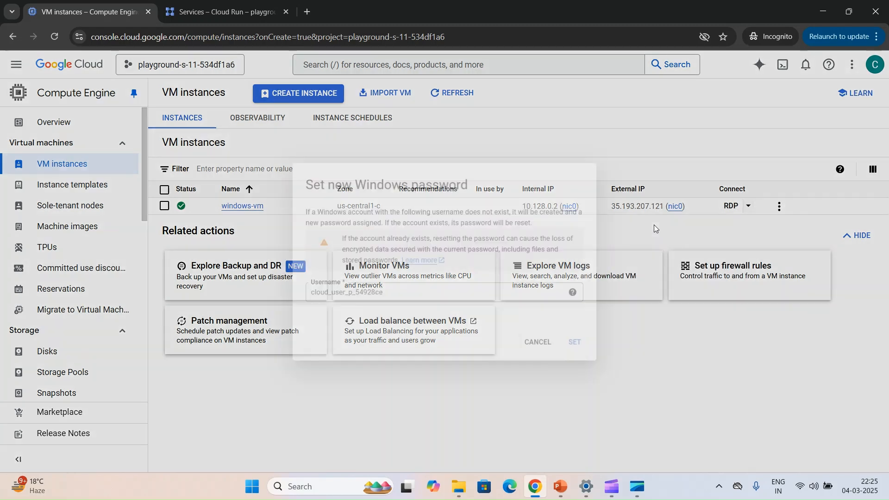
{"action": "double_click", "coordinate": [384, 295]}
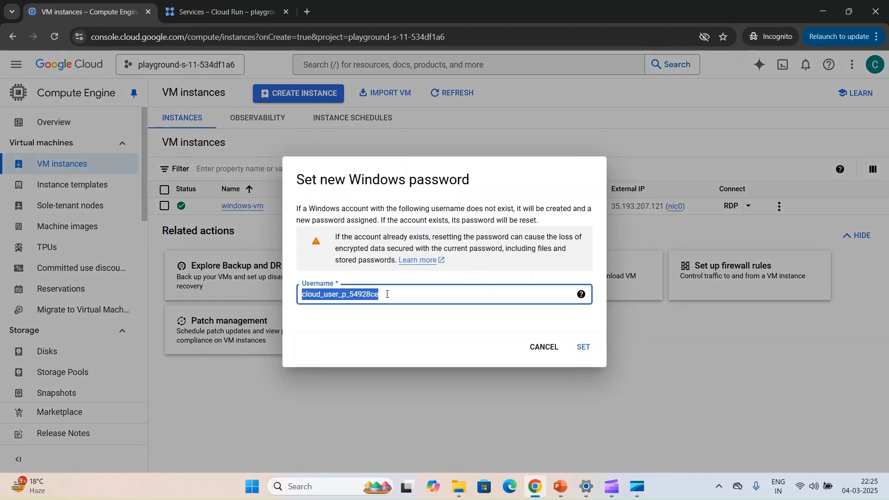
{"action": "left_click", "coordinate": [387, 295]}
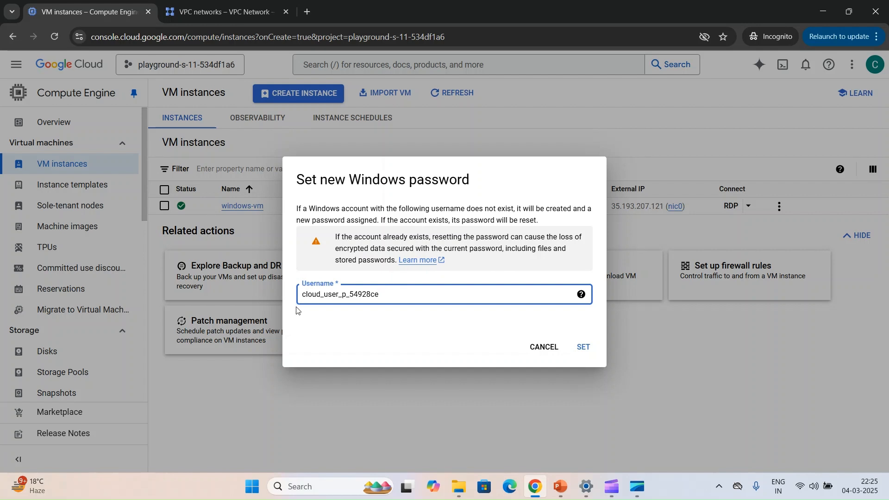
{"action": "double_click", "coordinate": [333, 292]}
{"action": "left_click", "coordinate": [390, 294]}
{"action": "left_click", "coordinate": [583, 347]}
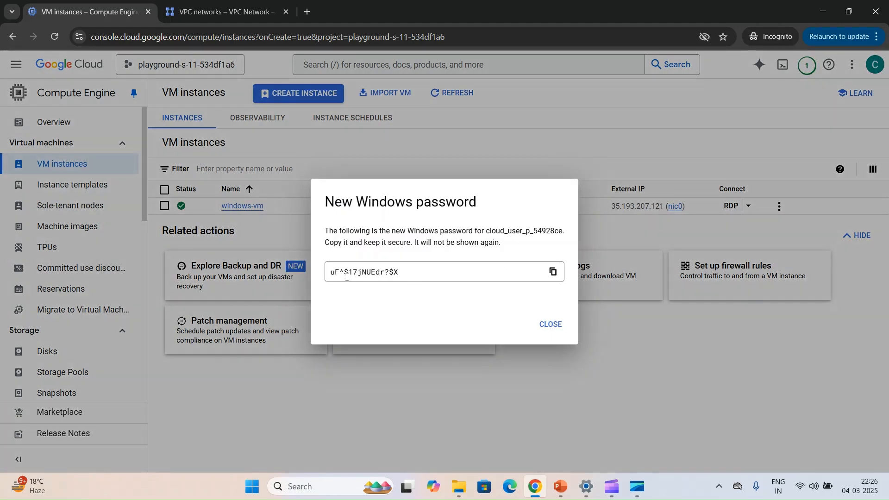
{"action": "left_click", "coordinate": [552, 272]}
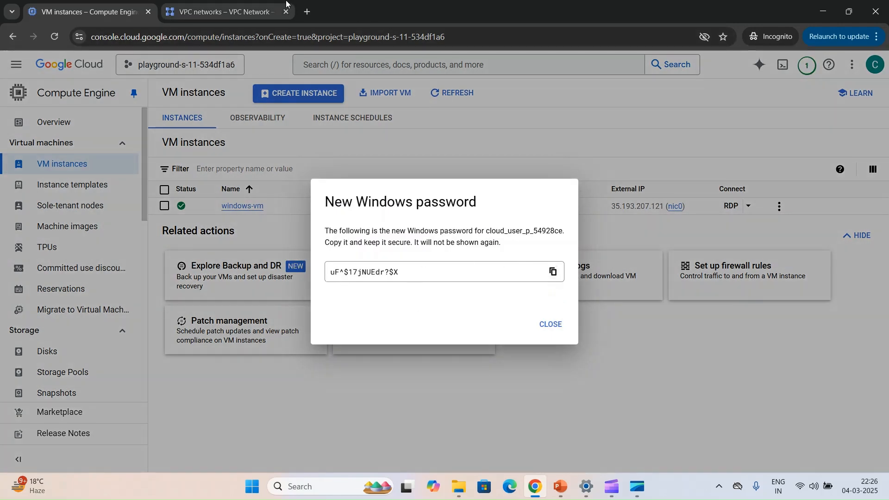
Paste the copied password into a new browser tab, then close the password notice and bring up the RDP instructions.
{"action": "left_click", "coordinate": [304, 10]}
{"action": "key", "text": "ctrl+v"}
{"action": "left_click", "coordinate": [89, 5]}
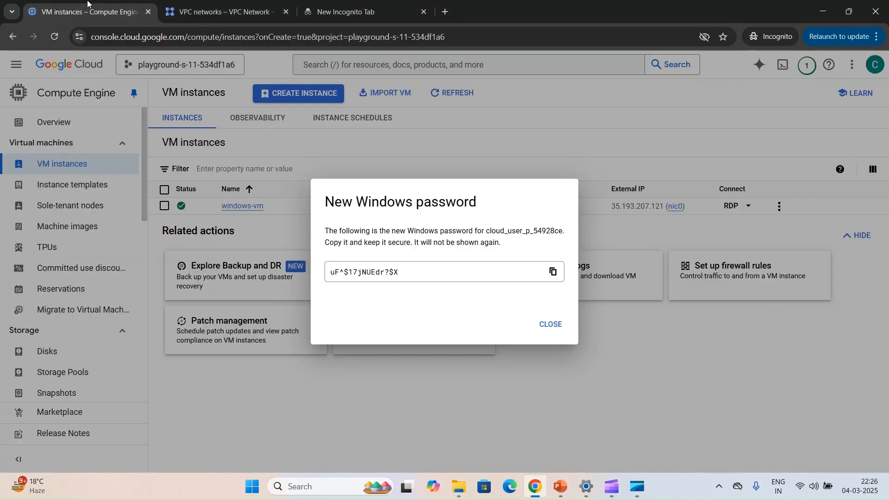
{"action": "left_click", "coordinate": [549, 326]}
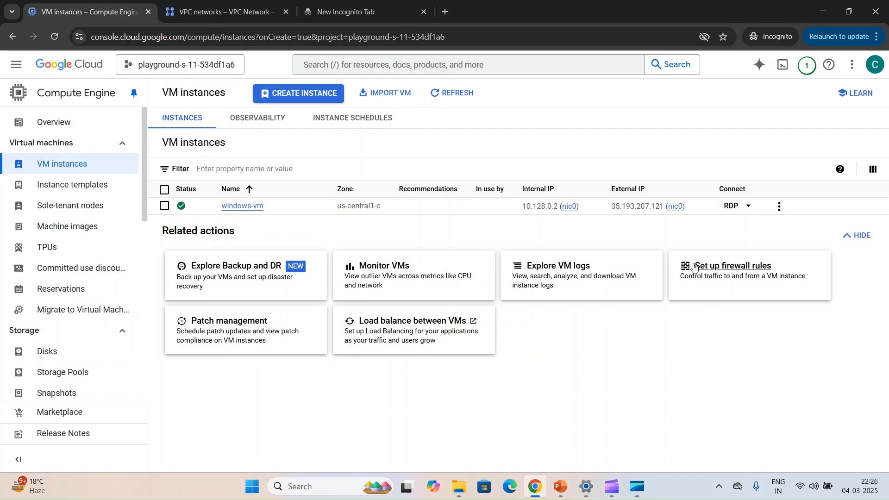
{"action": "left_click", "coordinate": [734, 205]}
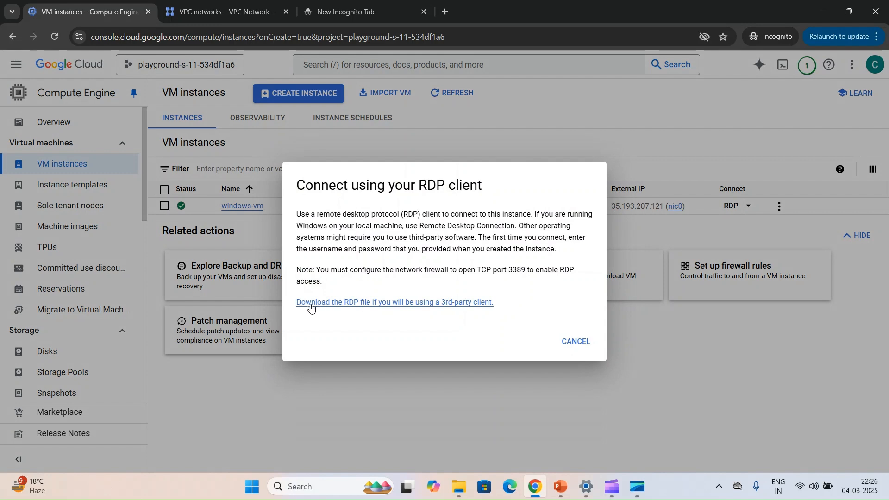
Download the windows-vm.rdp file and close the RDP client instructions.
{"action": "left_click", "coordinate": [311, 303]}
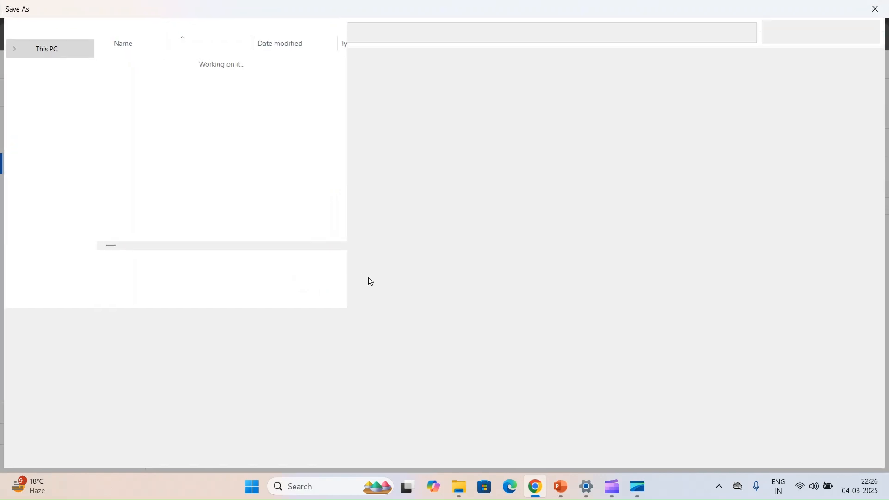
{"action": "key", "text": "Return"}
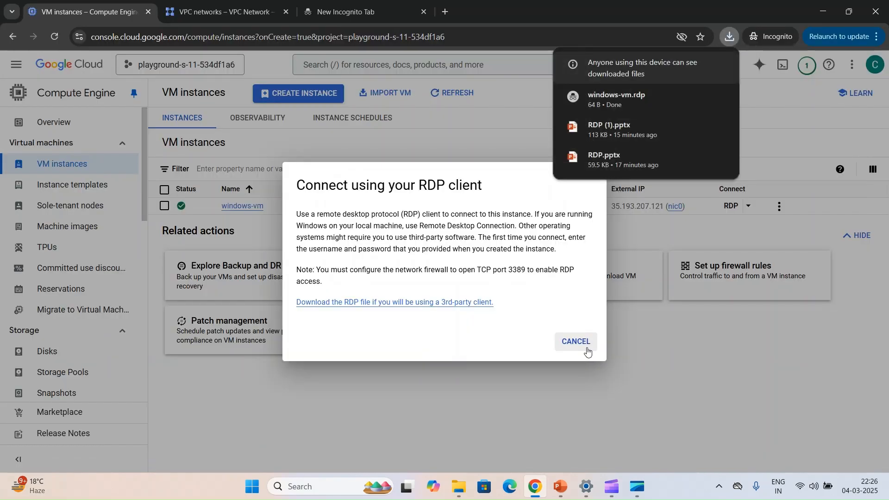
{"action": "left_click", "coordinate": [586, 351]}
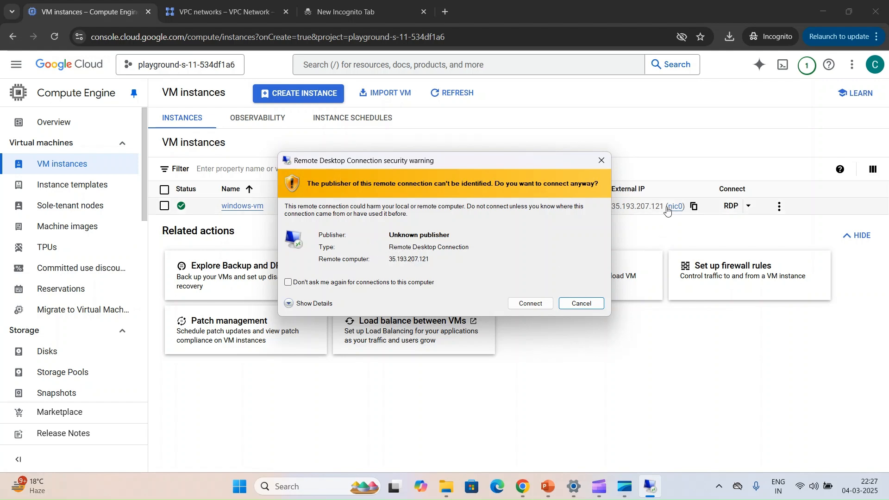
Launch the windows-vm.rdp connection past the publisher warning, then cancel its credentials prompt.
{"action": "left_click", "coordinate": [526, 304]}
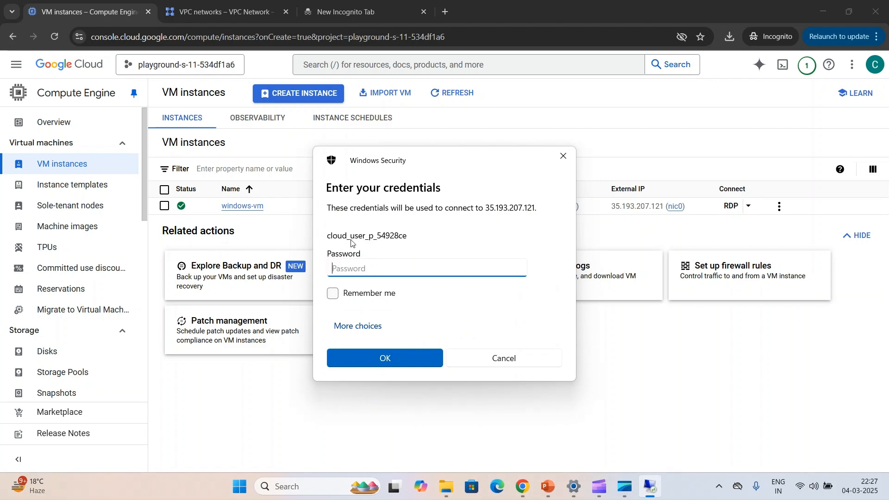
{"action": "left_click", "coordinate": [436, 227]}
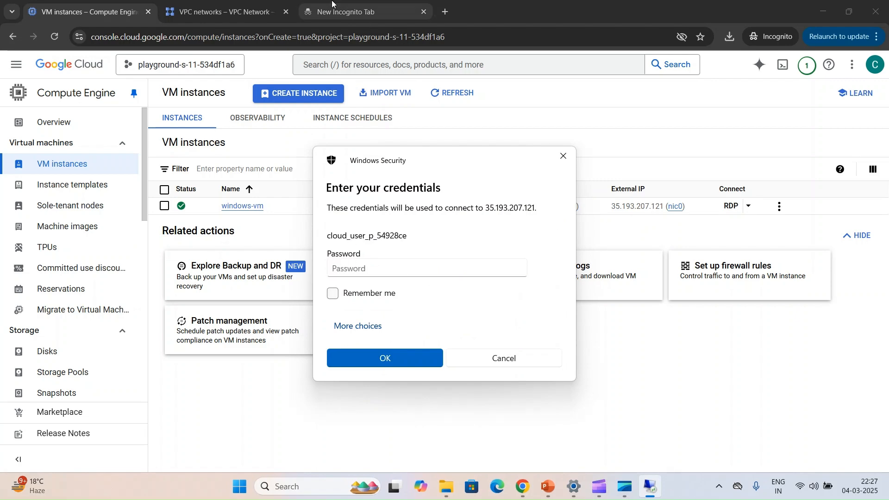
{"action": "left_click", "coordinate": [332, 3]}
{"action": "left_click", "coordinate": [88, 12]}
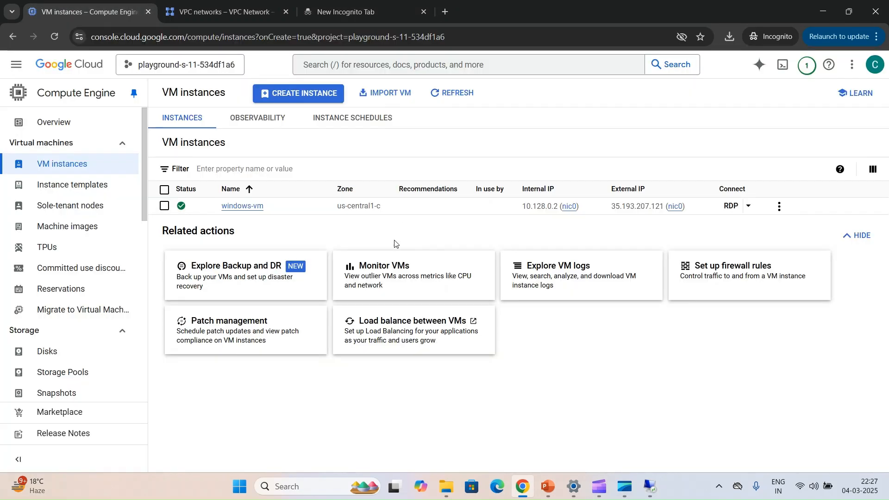
{"action": "key", "text": "alt+Tab"}
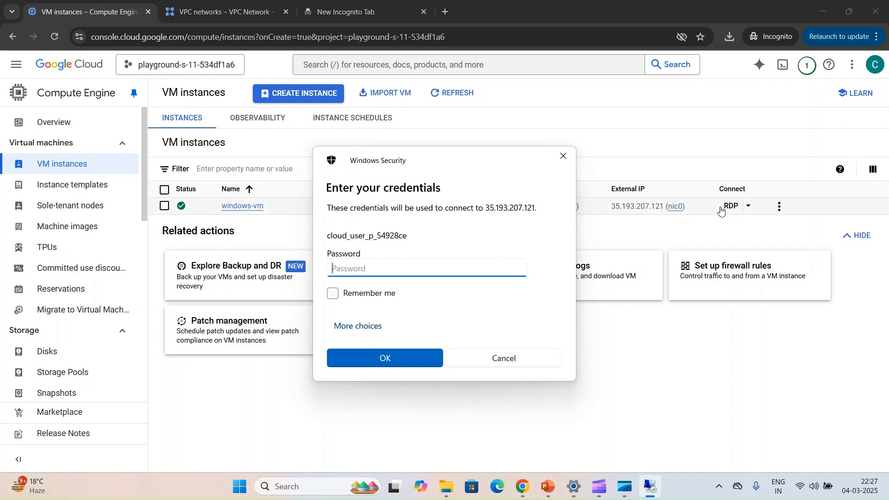
{"action": "left_click", "coordinate": [504, 354]}
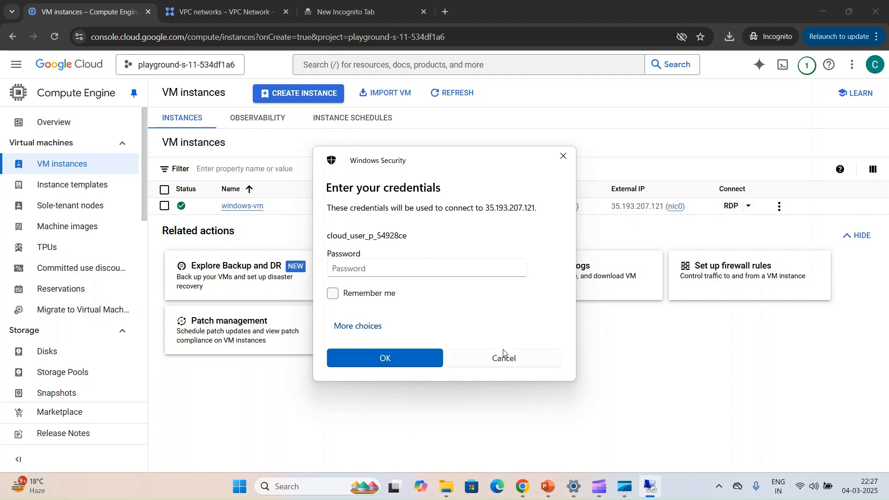
Start Remote Desktop Connection and connect to 35.193.207.121.
{"action": "key", "text": "super"}
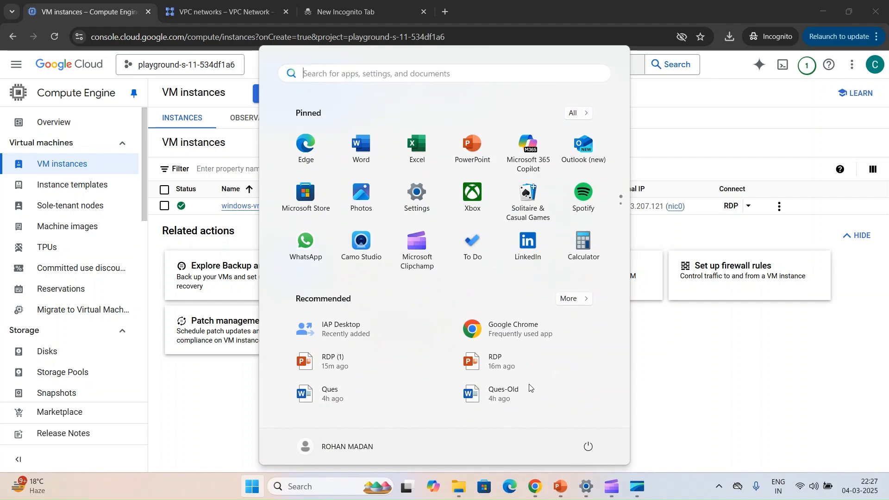
{"action": "type", "text": "rdp"}
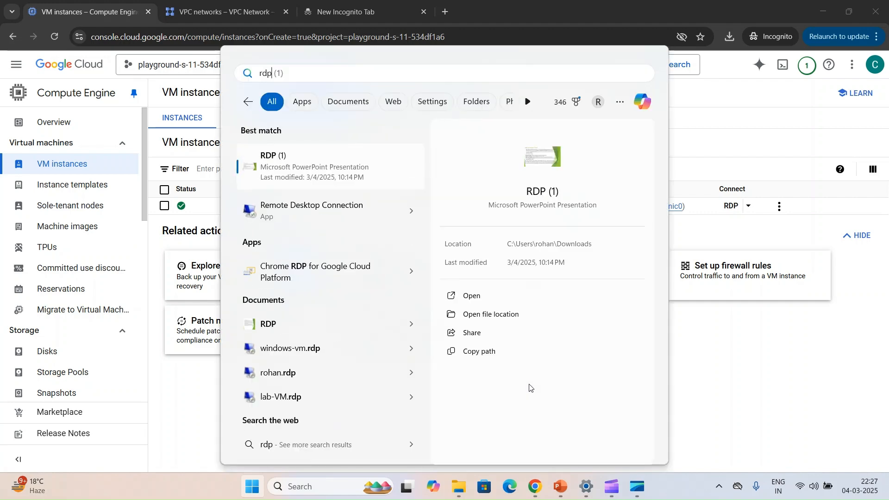
{"action": "left_click", "coordinate": [291, 217]}
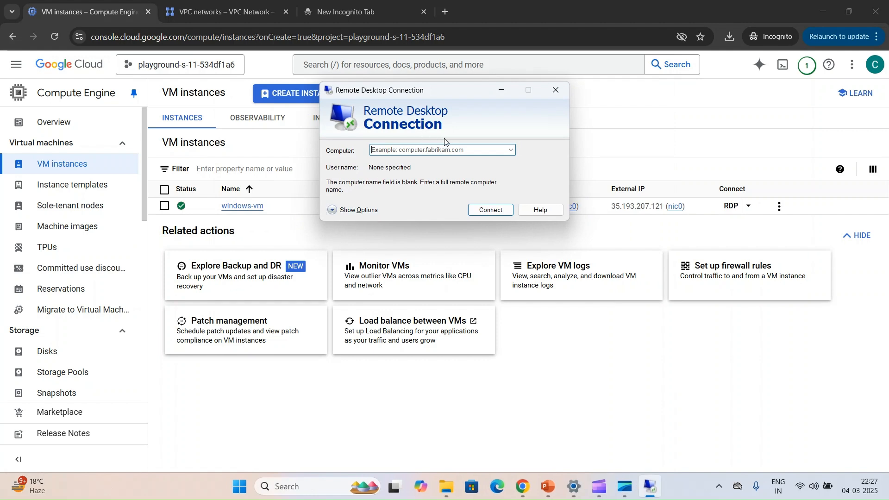
{"action": "type", "text": "35.193.207.121"}
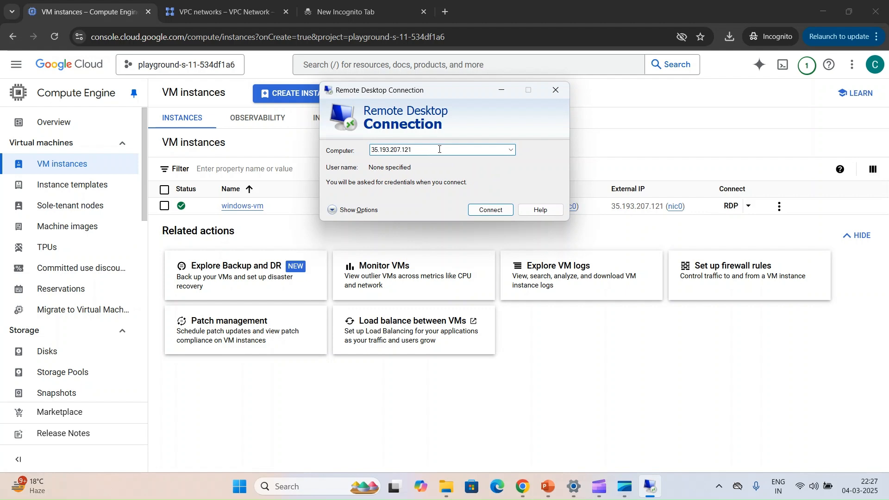
{"action": "left_click", "coordinate": [491, 209]}
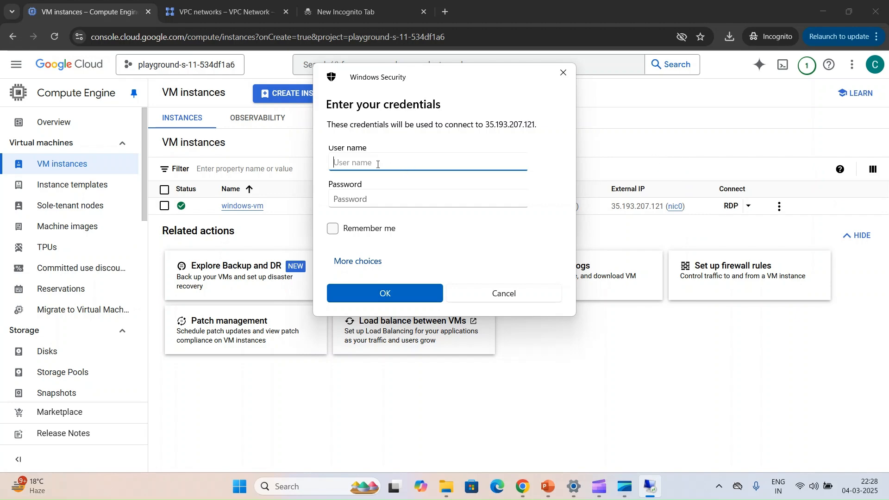
Copy the Windows username from the console's Set Windows password dialog into the credentials prompt.
{"action": "left_click", "coordinate": [697, 138]}
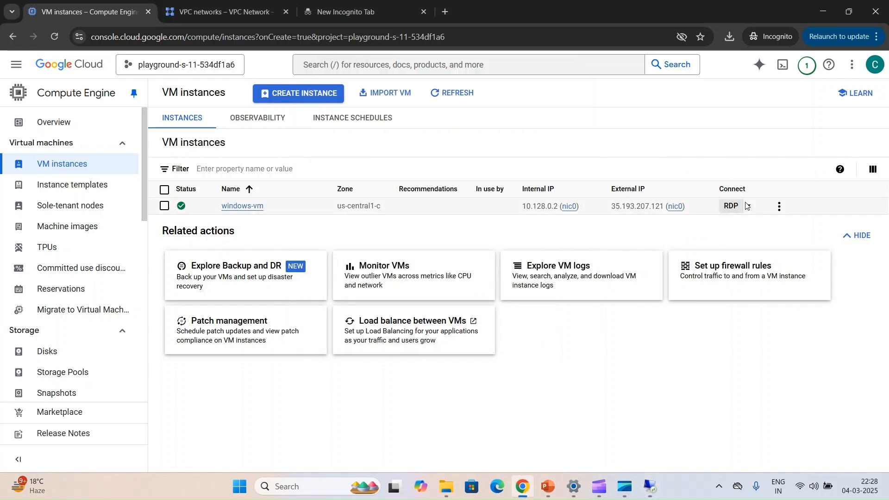
{"action": "left_click", "coordinate": [738, 211]}
{"action": "left_click", "coordinate": [617, 227]}
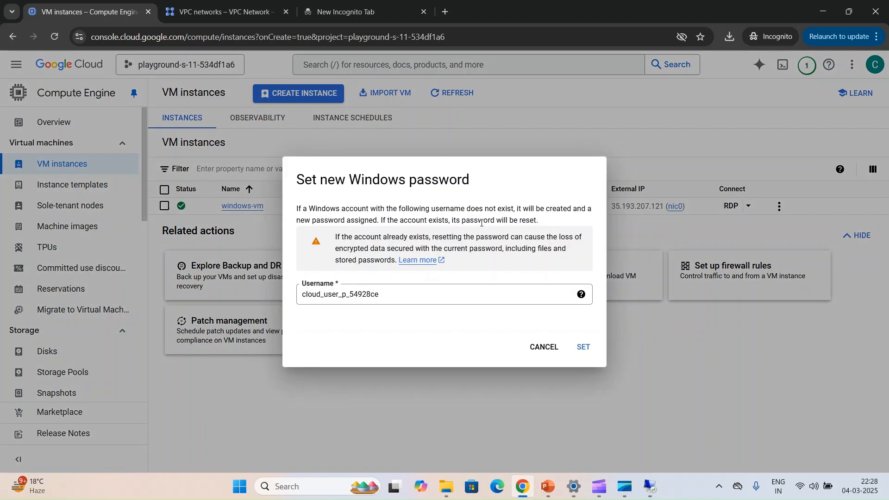
{"action": "double_click", "coordinate": [357, 290]}
{"action": "key", "text": "ctrl+c"}
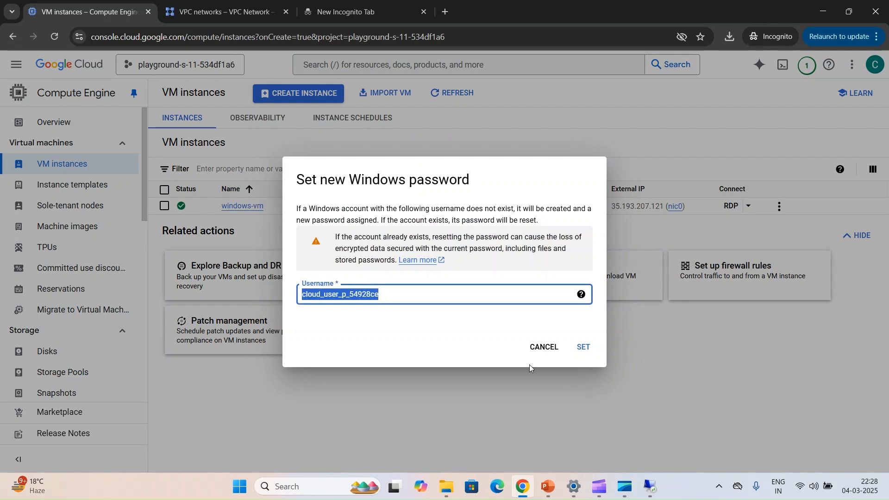
{"action": "left_click", "coordinate": [540, 347]}
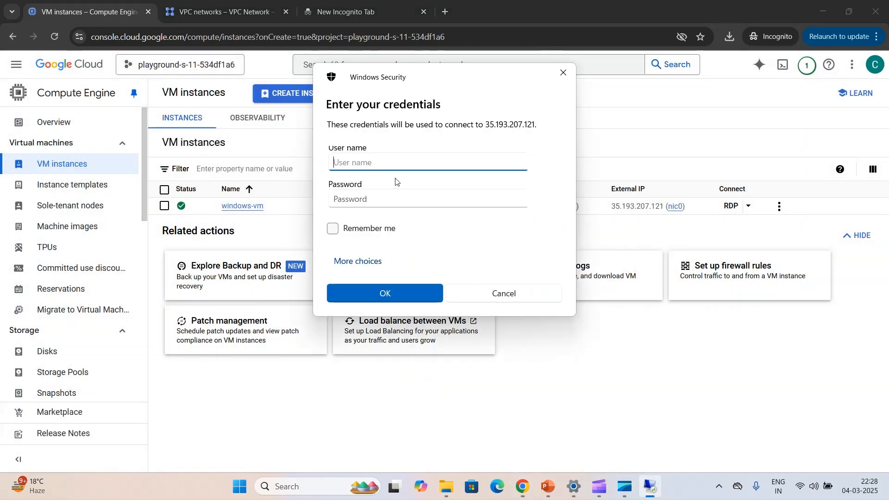
{"action": "key", "text": "ctrl+v"}
Paste the saved account password, sign in, accept the certificate warning and minimise the session.
{"action": "left_click", "coordinate": [352, 13]}
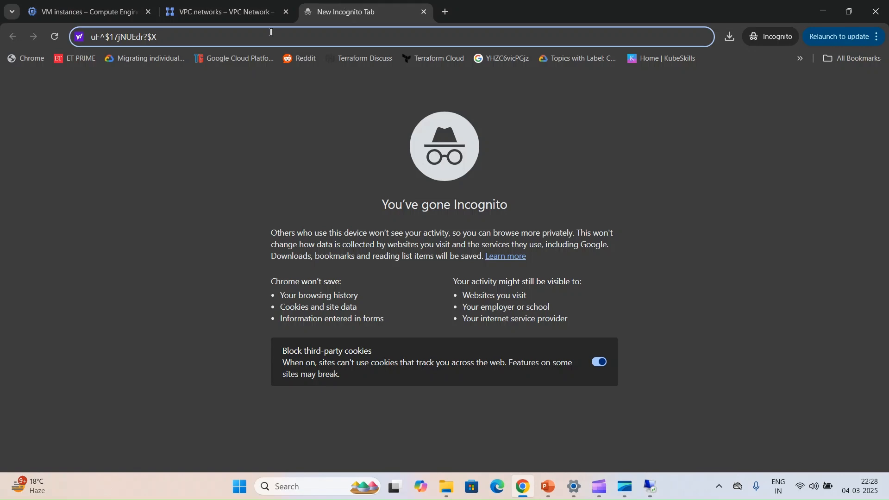
{"action": "left_click", "coordinate": [271, 32]}
{"action": "left_click", "coordinate": [243, 13]}
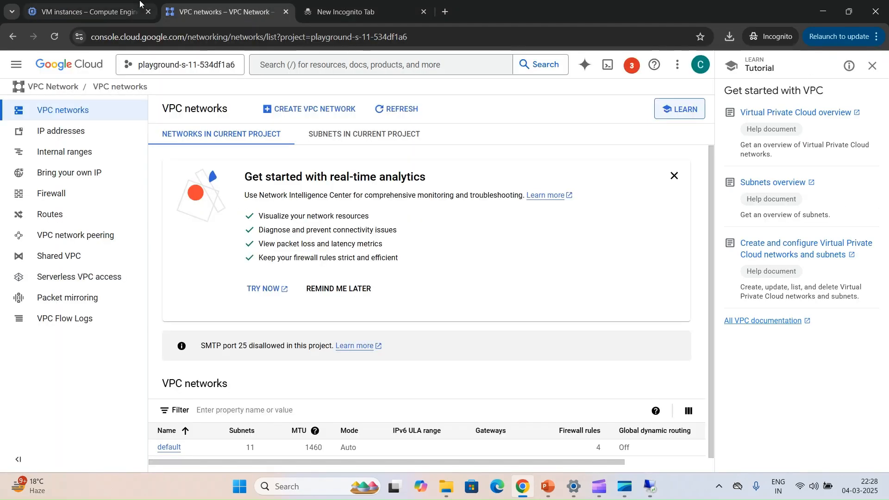
{"action": "left_click", "coordinate": [140, 3]}
{"action": "left_click", "coordinate": [351, 204]}
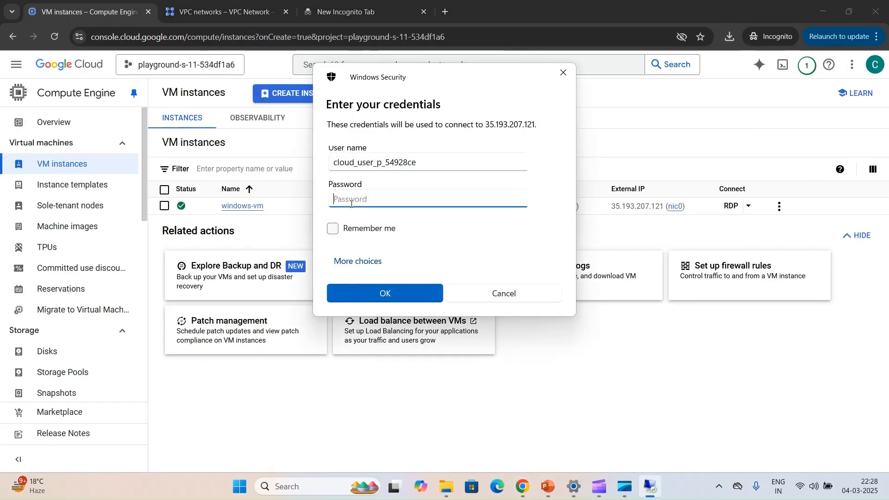
{"action": "key", "text": "ctrl+v"}
{"action": "left_click", "coordinate": [384, 294]}
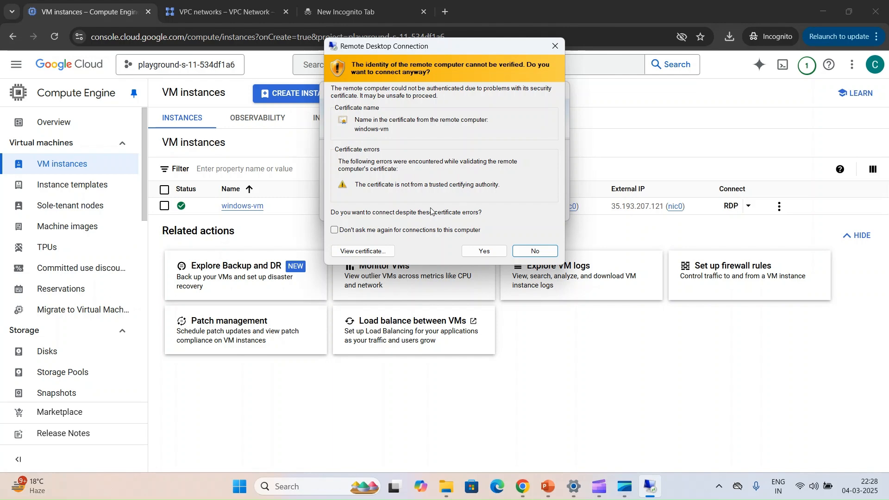
{"action": "left_click", "coordinate": [483, 251]}
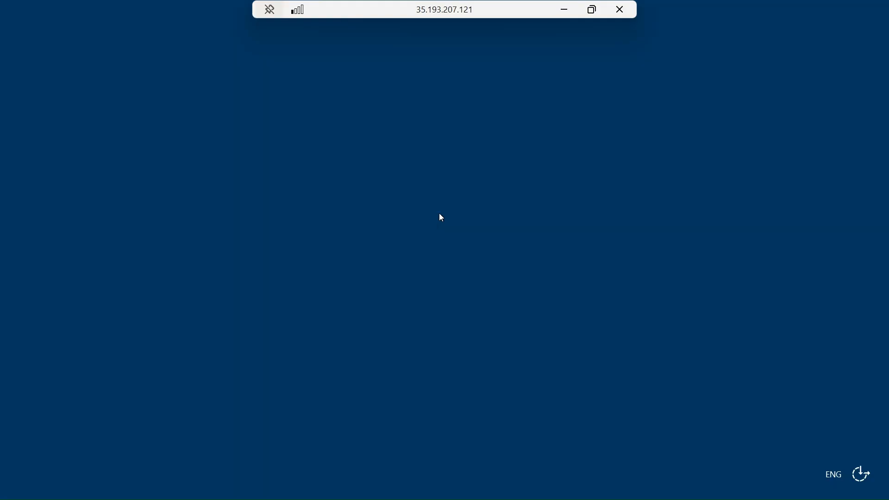
{"action": "left_click", "coordinate": [564, 9]}
Open the default-allow-rdp rule from the default network's firewall rules.
{"action": "left_click", "coordinate": [224, 10]}
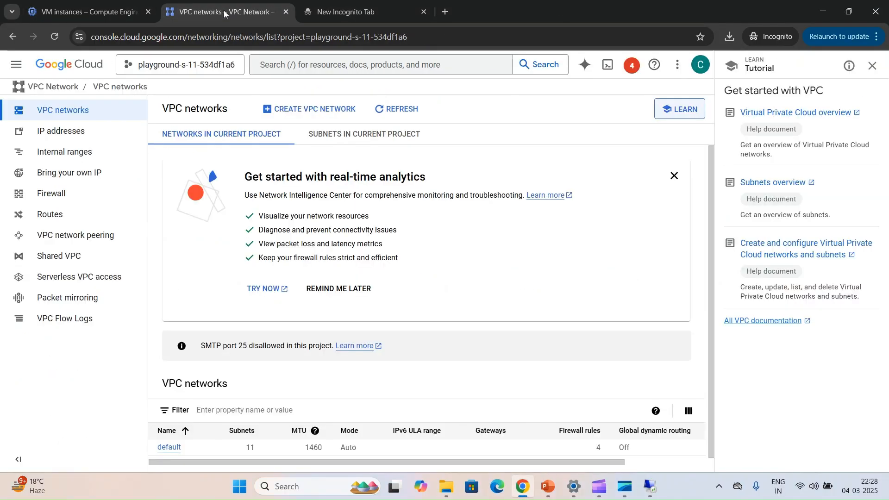
{"action": "scroll", "coordinate": [375, 359], "scroll_direction": "down", "scroll_amount": 1}
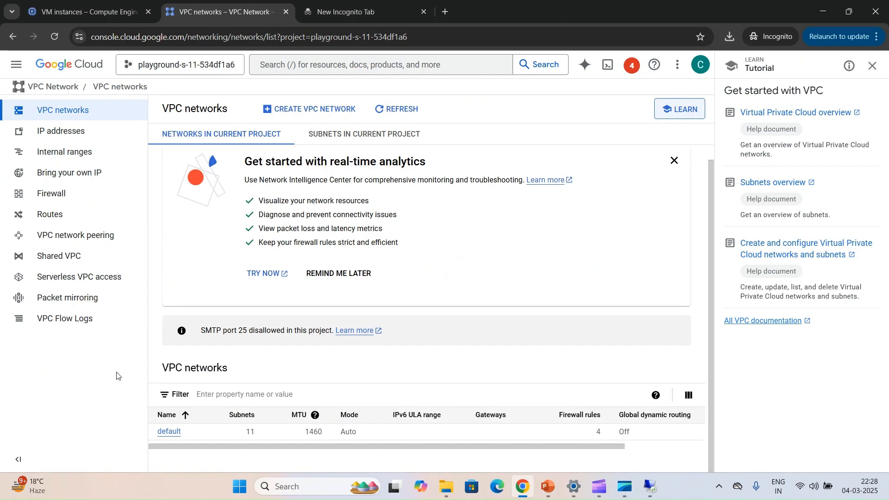
{"action": "left_click", "coordinate": [161, 432]}
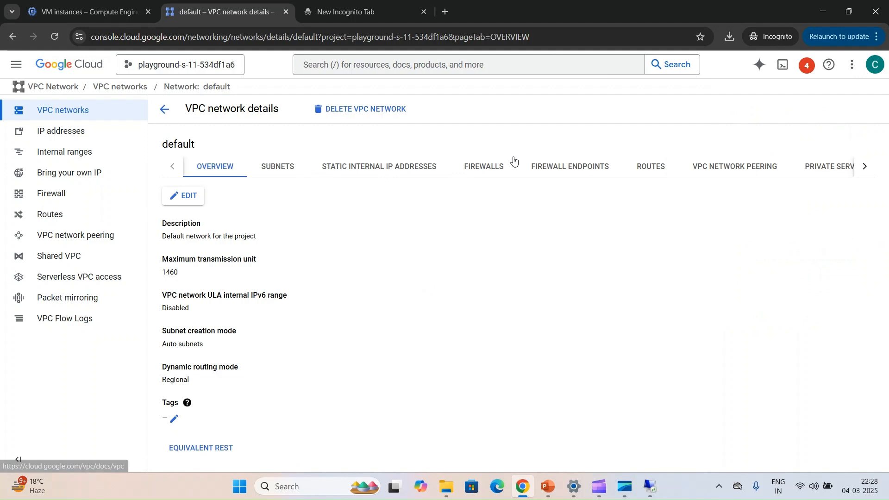
{"action": "left_click", "coordinate": [483, 170]}
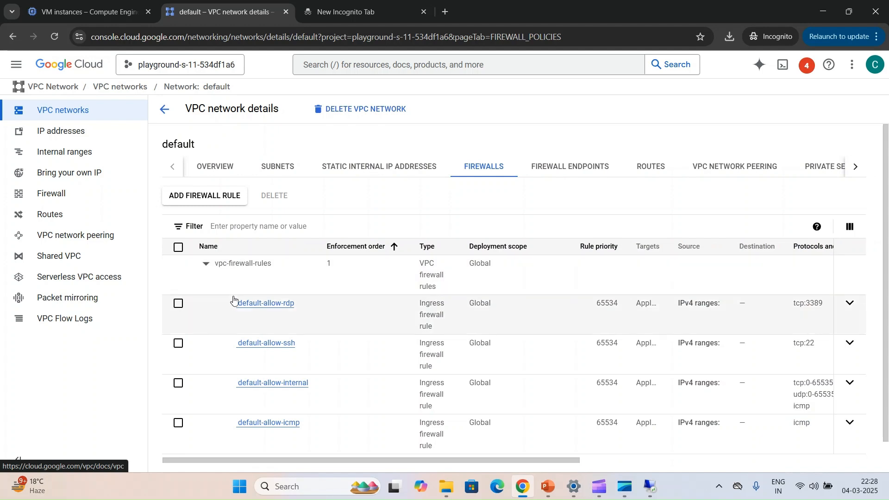
{"action": "left_click", "coordinate": [264, 303]}
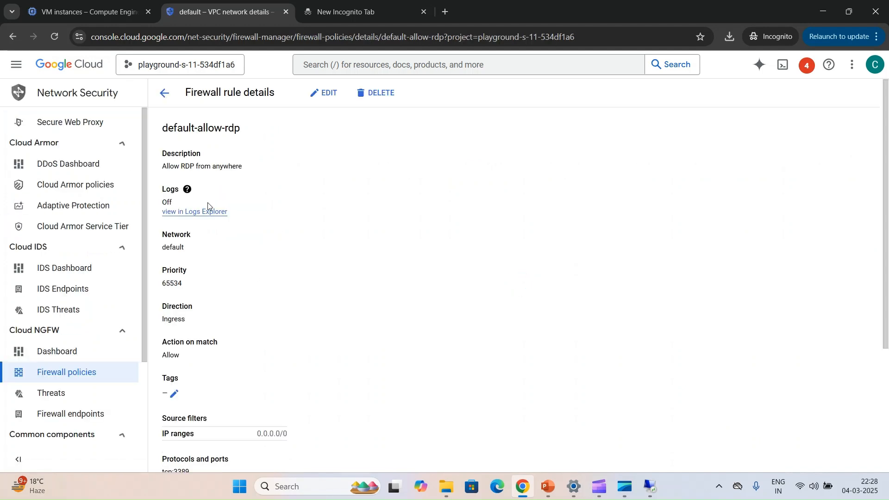
Review the rule's 0.0.0.0/0 source IP range and its allowed tcp:3389 port.
{"action": "scroll", "coordinate": [235, 424], "scroll_direction": "down", "scroll_amount": 2}
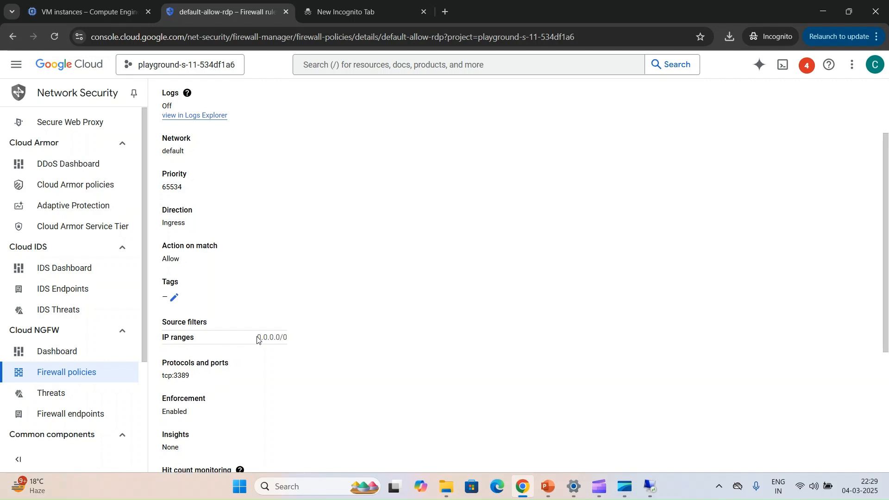
{"action": "left_click_drag", "start_coordinate": [257, 339], "coordinate": [302, 338]}
{"action": "scroll", "coordinate": [305, 339], "scroll_direction": "up", "scroll_amount": 3}
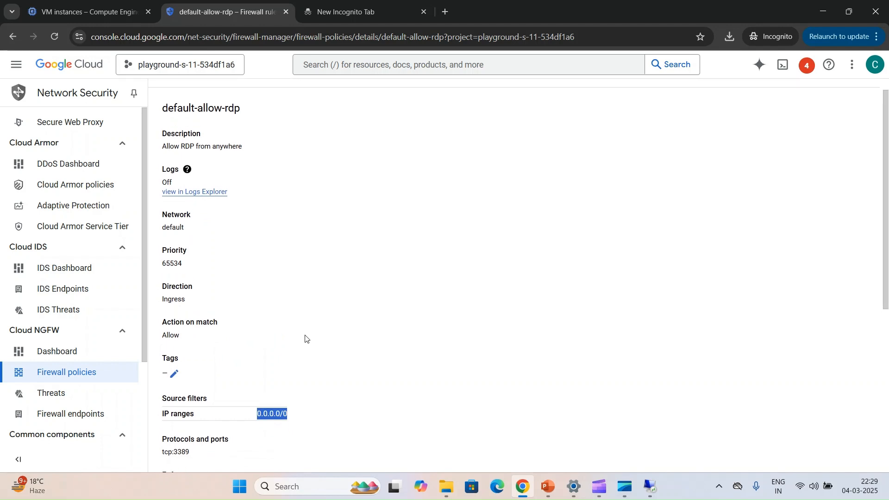
{"action": "scroll", "coordinate": [312, 120], "scroll_direction": "up", "scroll_amount": 1}
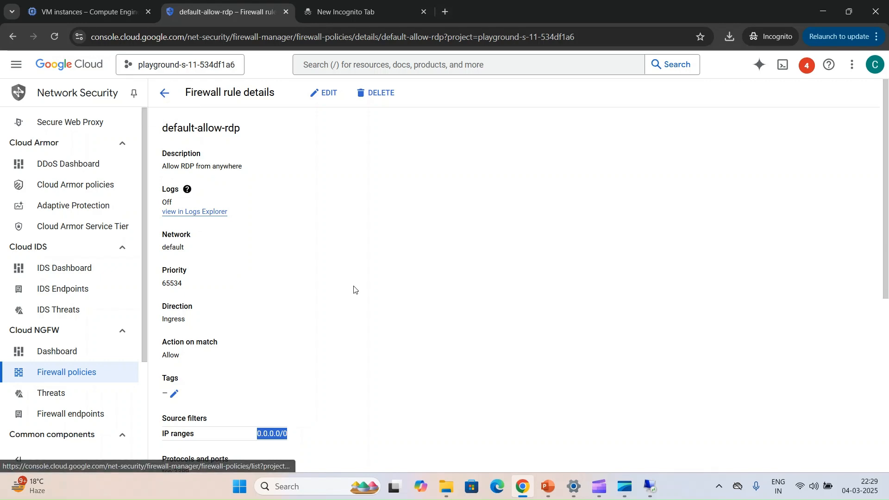
{"action": "left_click", "coordinate": [295, 286]}
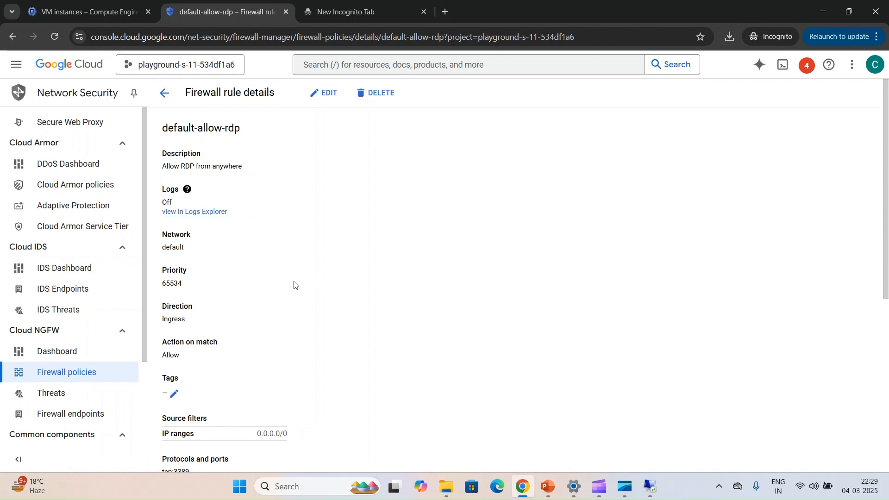
{"action": "scroll", "coordinate": [295, 285], "scroll_direction": "down", "scroll_amount": 2}
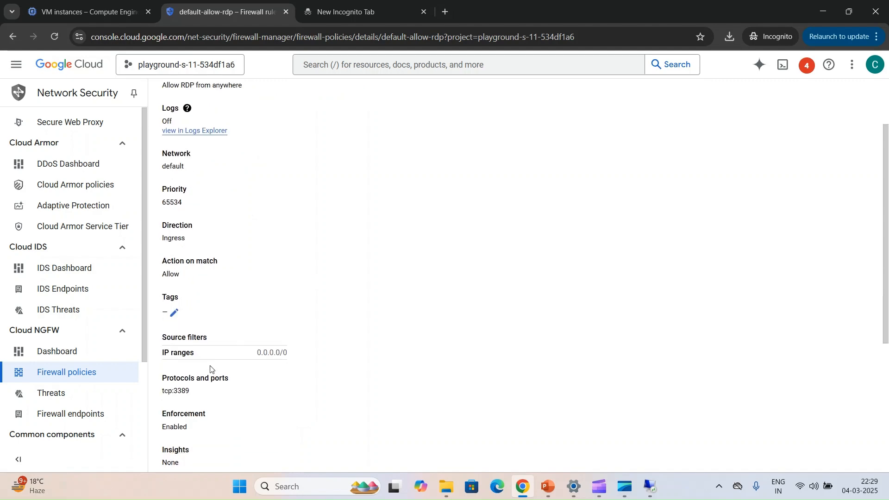
{"action": "triple_click", "coordinate": [249, 347]}
{"action": "scroll", "coordinate": [290, 349], "scroll_direction": "down", "scroll_amount": 5}
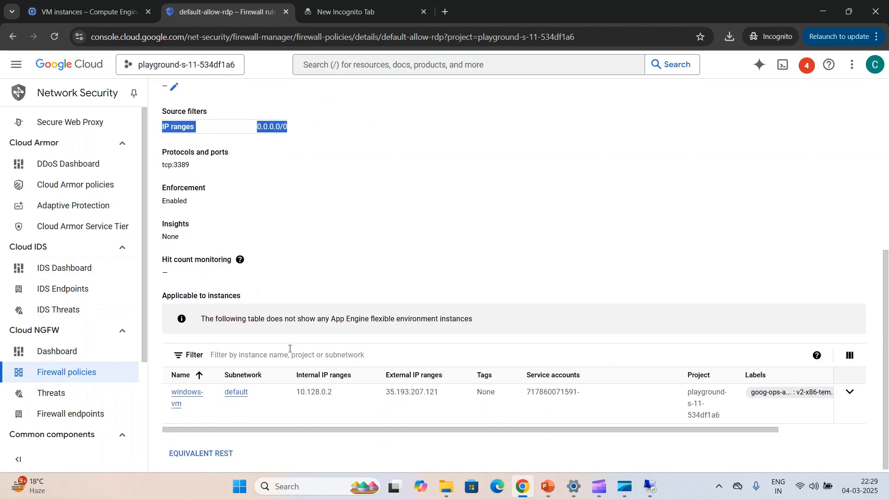
{"action": "scroll", "coordinate": [290, 349], "scroll_direction": "up", "scroll_amount": 3}
{"action": "left_click", "coordinate": [165, 308]}
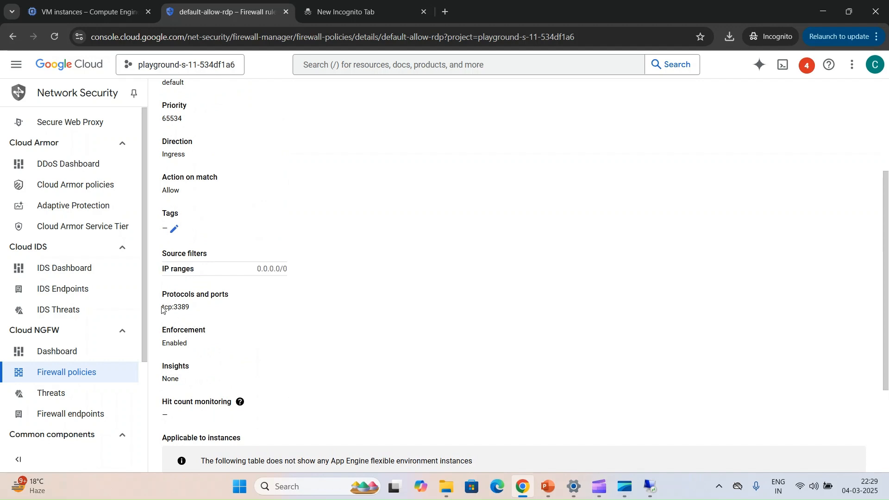
{"action": "left_click_drag", "start_coordinate": [162, 309], "coordinate": [204, 302]}
{"action": "left_click", "coordinate": [198, 314]}
Dismiss the Windows Admin Center popup and open Change account settings from the remote Start menu.
{"action": "left_click", "coordinate": [650, 487]}
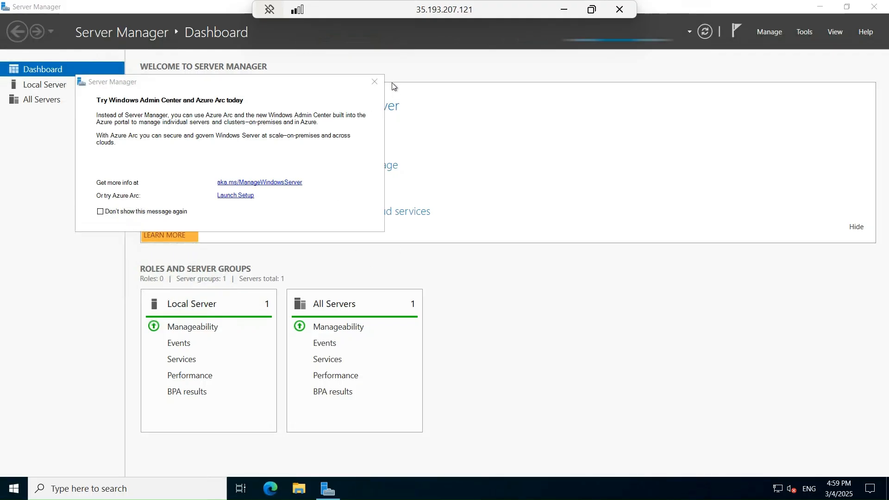
{"action": "left_click", "coordinate": [376, 84]}
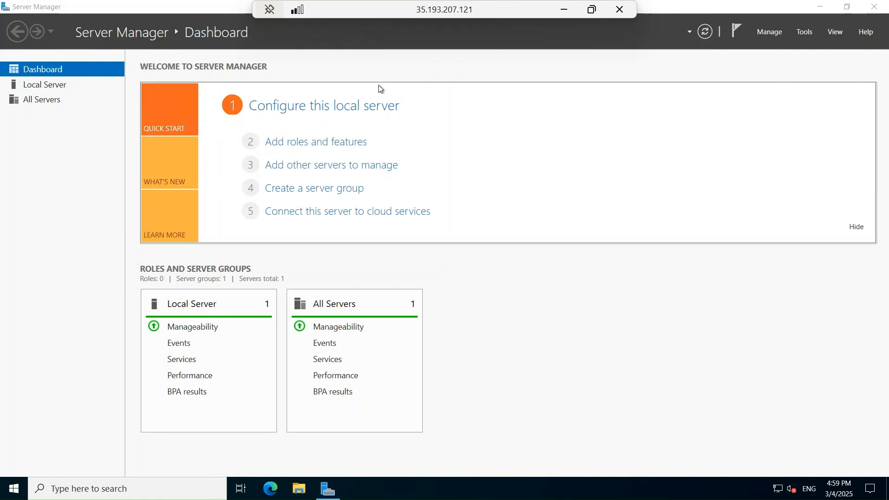
{"action": "left_click", "coordinate": [16, 487]}
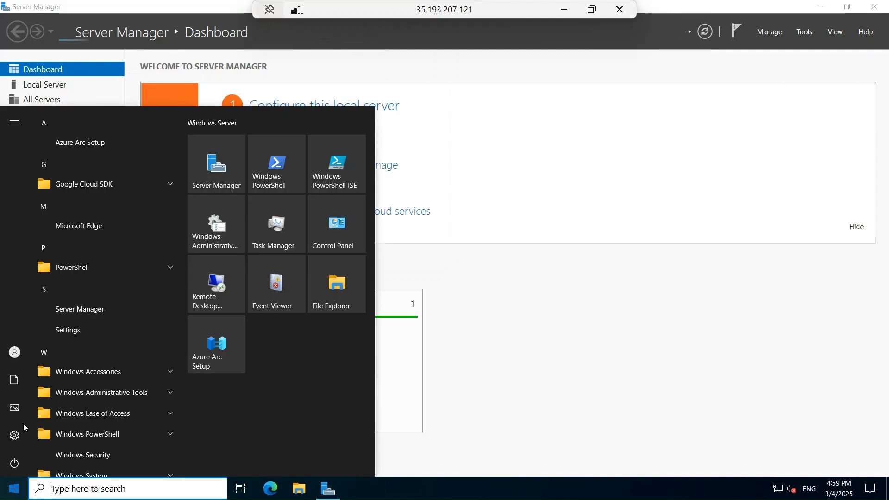
{"action": "mouse_move", "coordinate": [17, 354]}
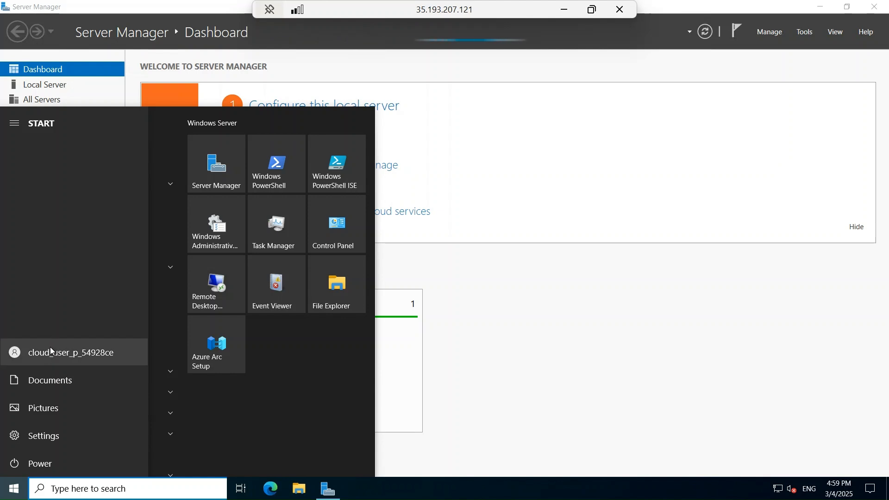
{"action": "left_click", "coordinate": [64, 353]}
{"action": "left_click", "coordinate": [64, 352]}
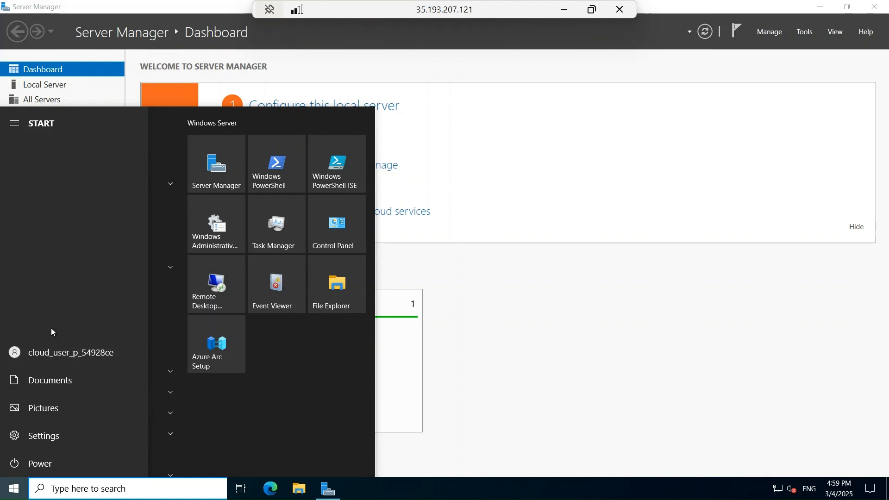
{"action": "left_click", "coordinate": [57, 353]}
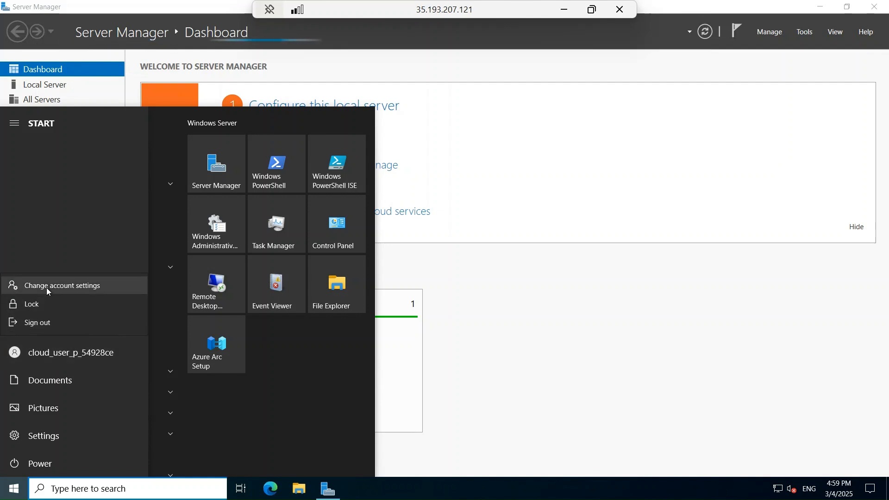
{"action": "left_click", "coordinate": [47, 288]}
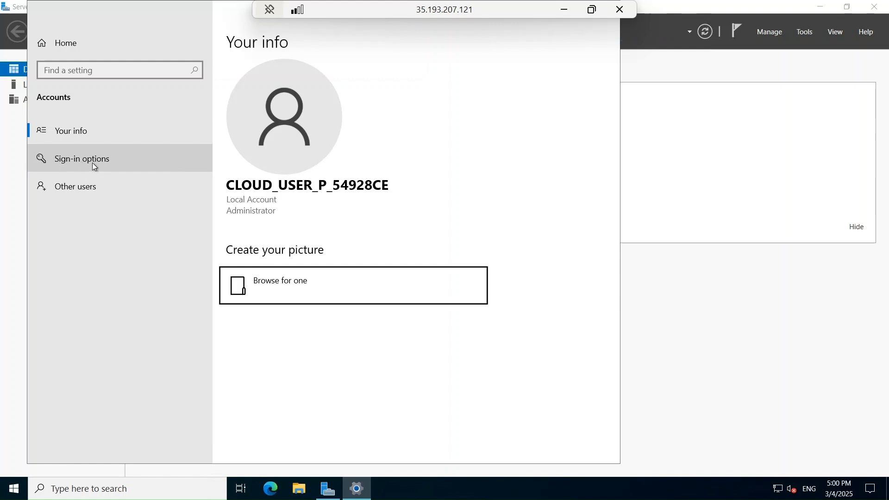
Start changing the password from Sign-in options in remote Settings.
{"action": "left_click", "coordinate": [93, 163]}
{"action": "left_click", "coordinate": [270, 174]}
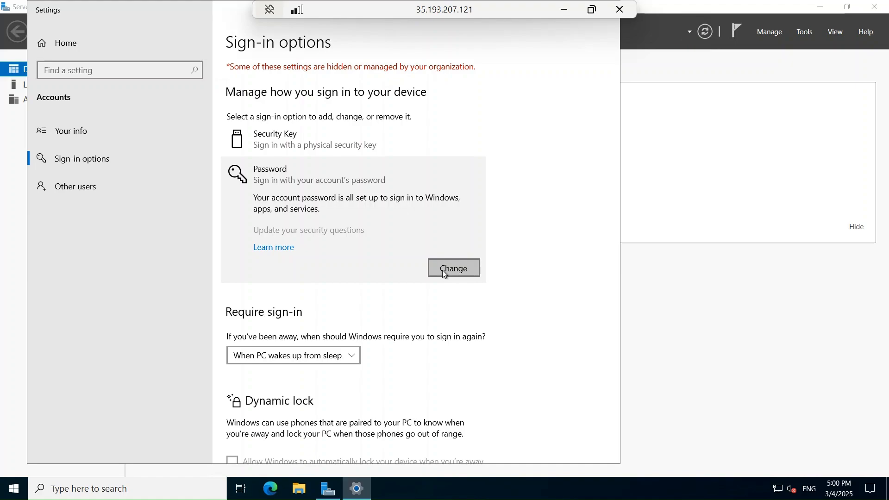
{"action": "left_click", "coordinate": [442, 270]}
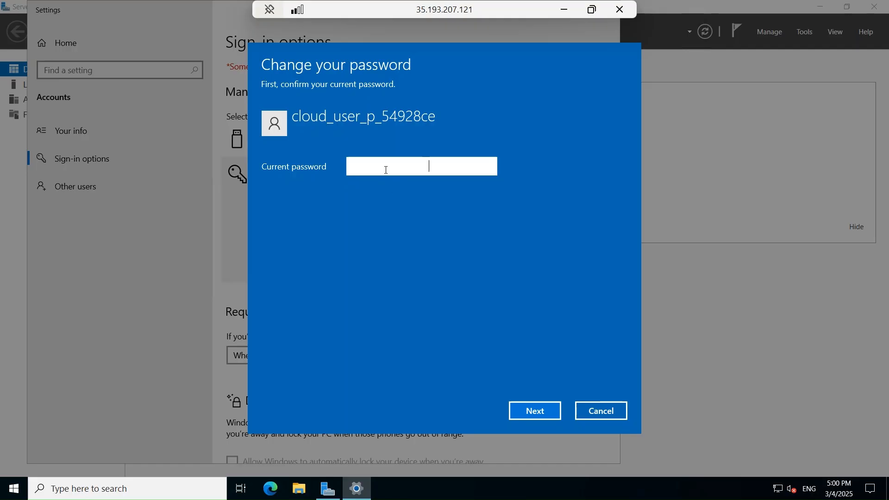
Enter the current password, the new password twice and a password hint, then finish.
{"action": "key", "text": "ctrl+v"}
{"action": "left_click", "coordinate": [493, 166]}
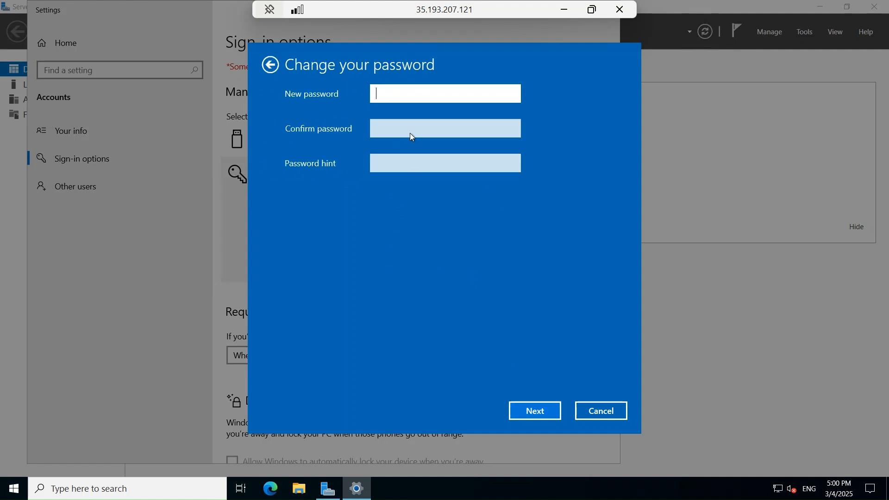
{"action": "type", "text": "•"}
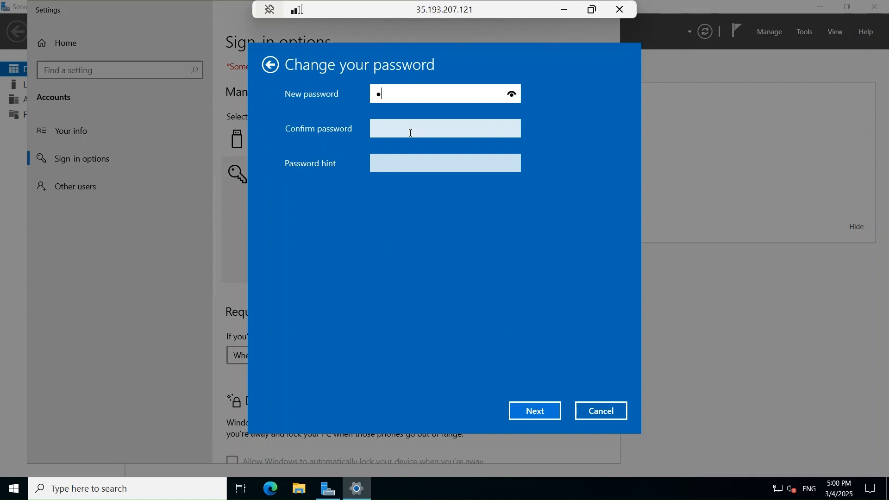
{"action": "type", "text": "•••••••"}
{"action": "left_click", "coordinate": [410, 133]}
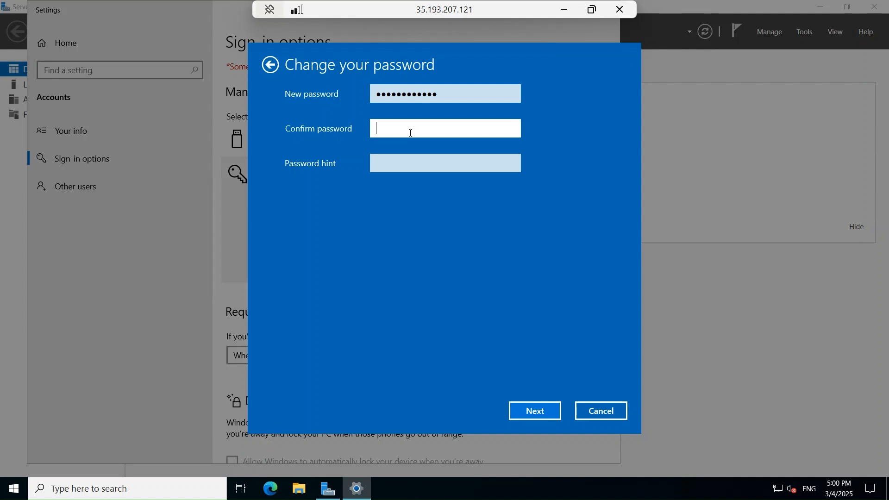
{"action": "type", "text": "••••••••••••"}
{"action": "key", "text": "Tab"}
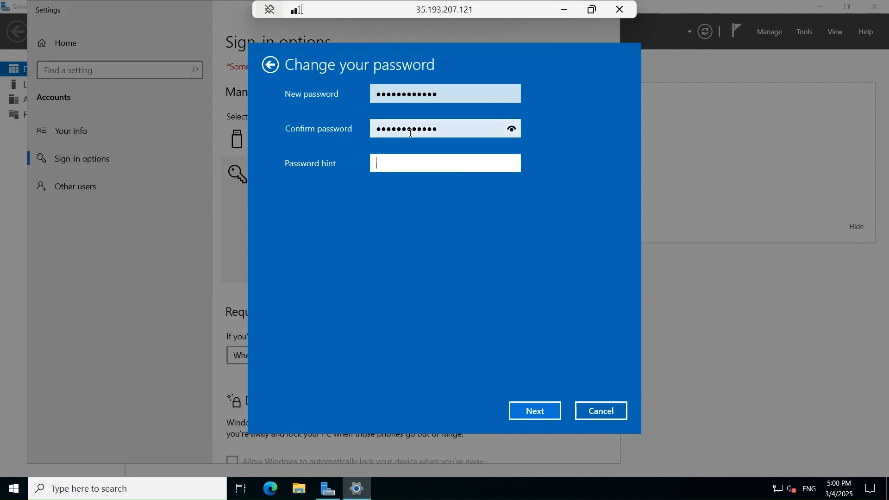
{"action": "type", "text": "password"}
{"action": "left_click", "coordinate": [512, 128]}
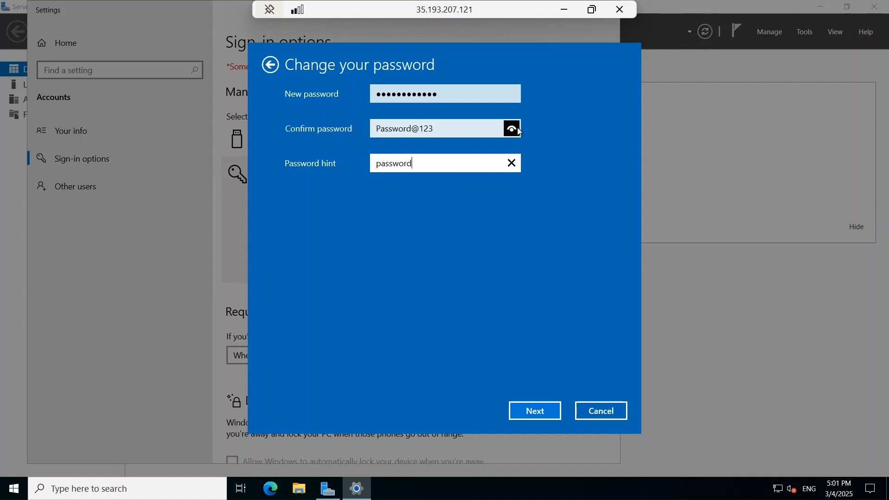
{"action": "left_click", "coordinate": [540, 412]}
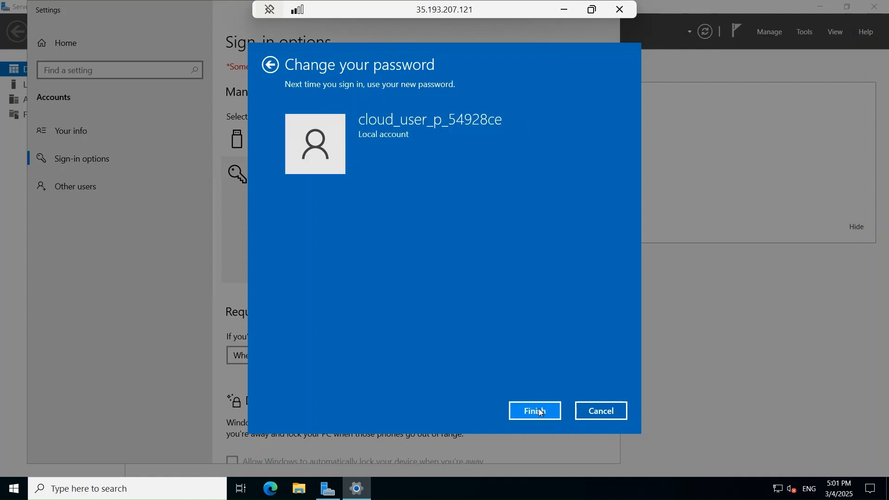
{"action": "left_click", "coordinate": [536, 413]}
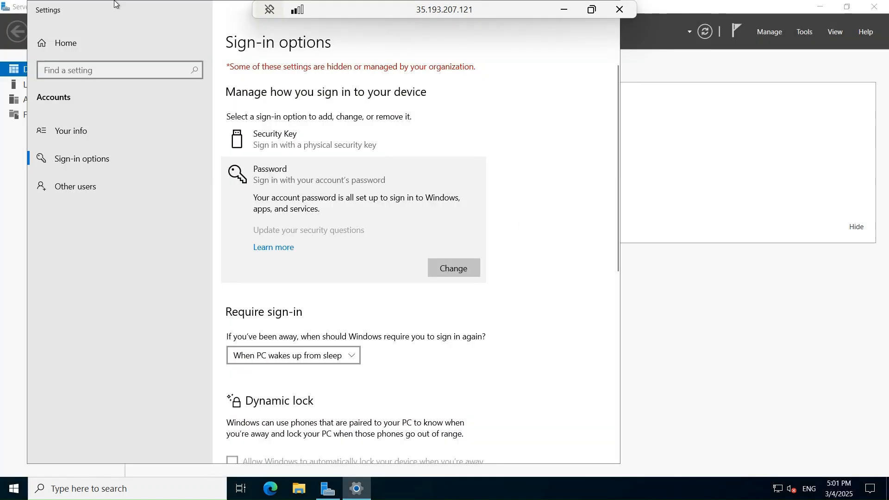
Minimize the remote Settings session and switch back to the VM instances list showing windows-vm.
{"action": "double_click", "coordinate": [66, 12]}
{"action": "left_click", "coordinate": [563, 8]}
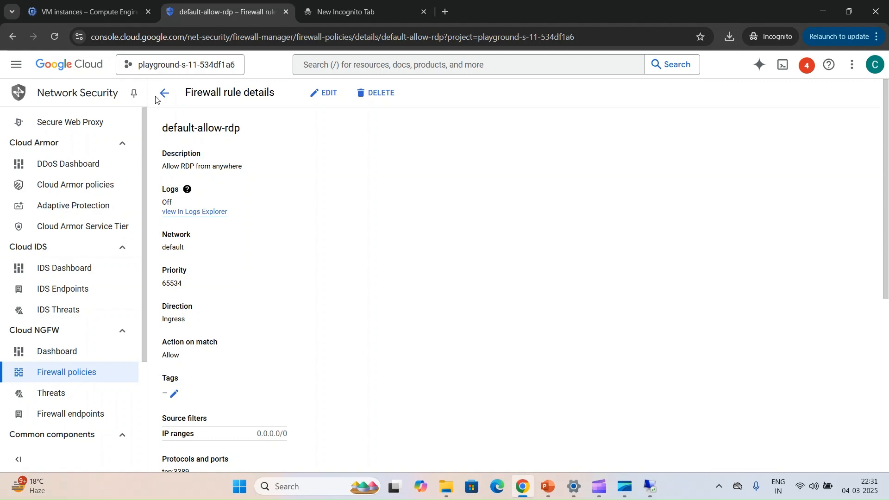
{"action": "left_click", "coordinate": [81, 12]}
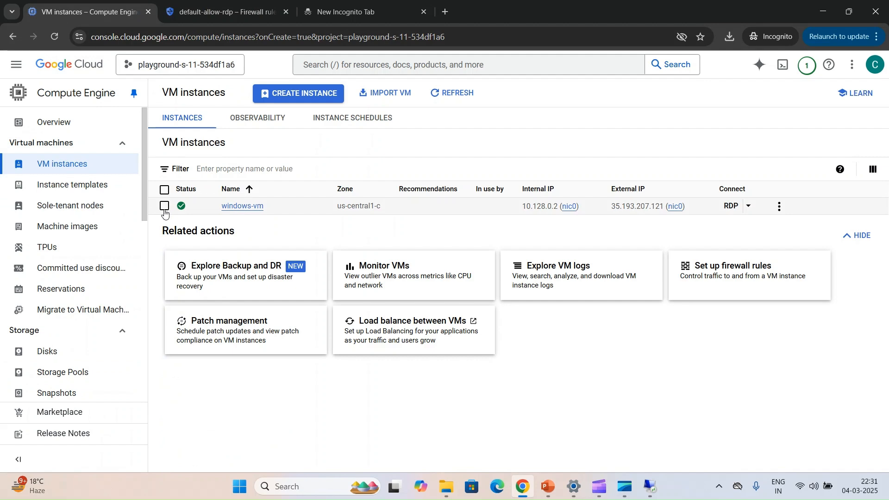
Set windows-vm's external IPv4 address to None and save, leaving only internal IP 10.128.0.2.
{"action": "left_click", "coordinate": [259, 213]}
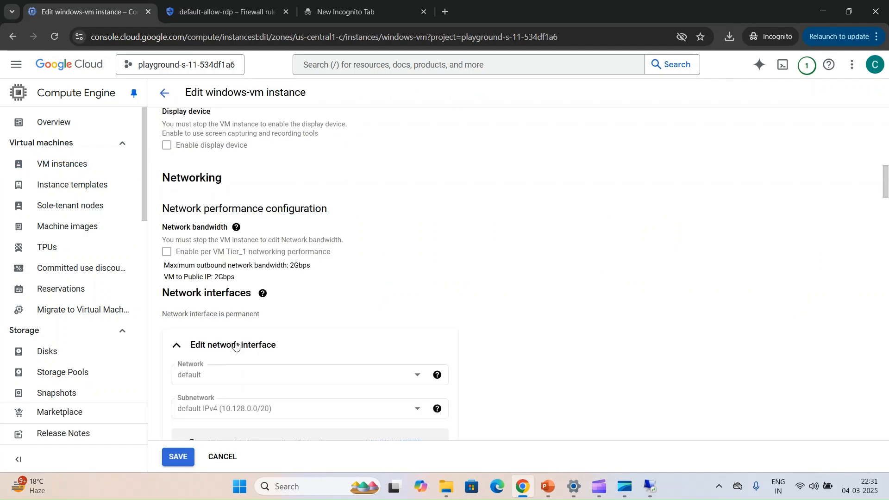
{"action": "scroll", "coordinate": [234, 345], "scroll_direction": "down", "scroll_amount": 5}
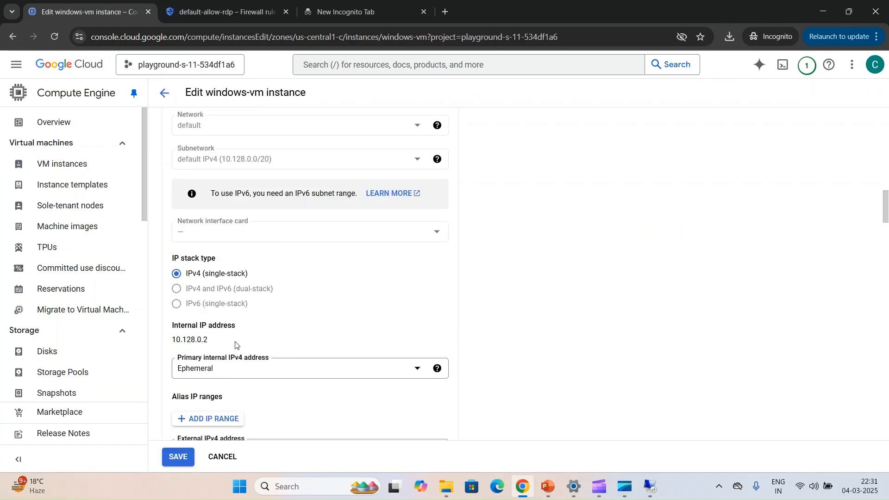
{"action": "scroll", "coordinate": [241, 375], "scroll_direction": "down", "scroll_amount": 2}
{"action": "left_click", "coordinate": [238, 343]}
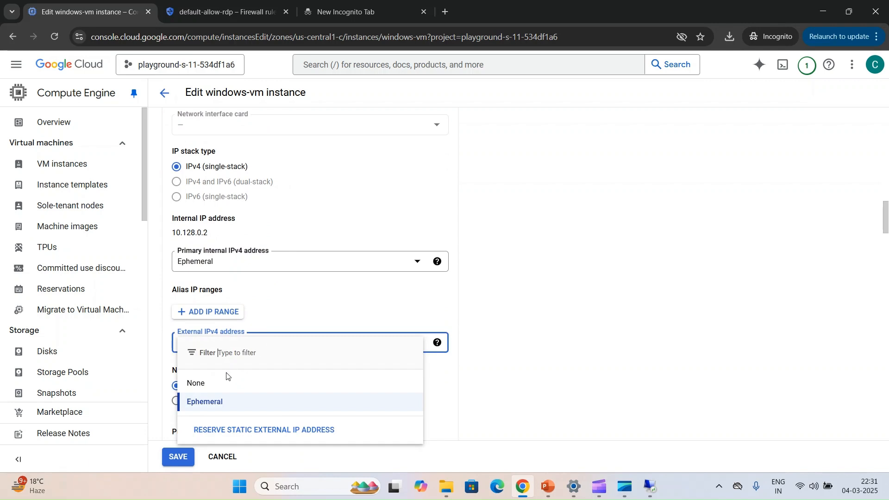
{"action": "left_click", "coordinate": [203, 383]}
{"action": "left_click", "coordinate": [422, 380]}
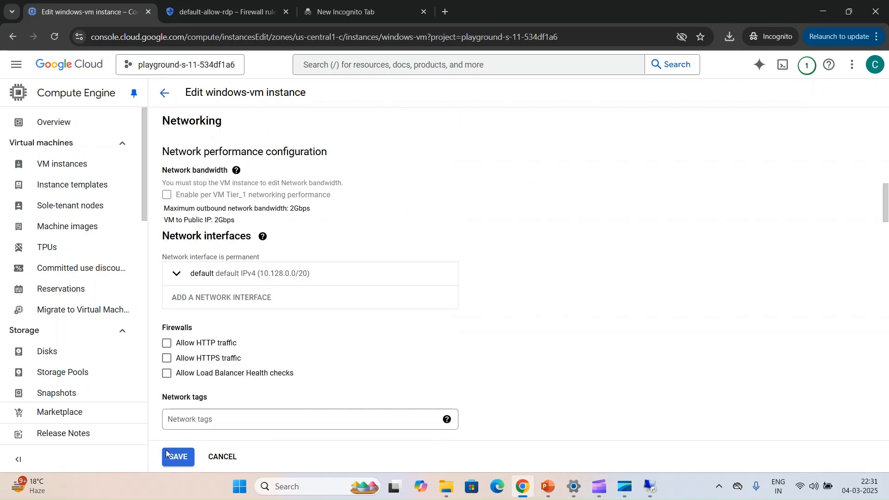
{"action": "left_click", "coordinate": [163, 455]}
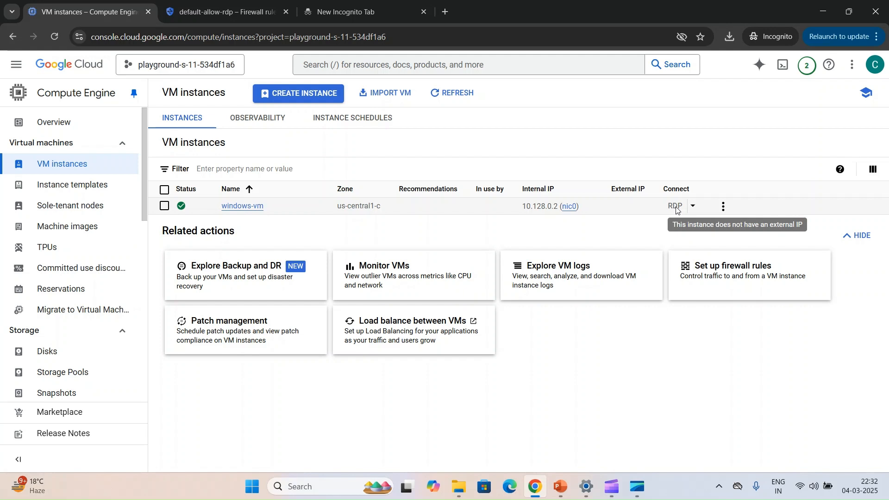
{"action": "left_click", "coordinate": [560, 486]}
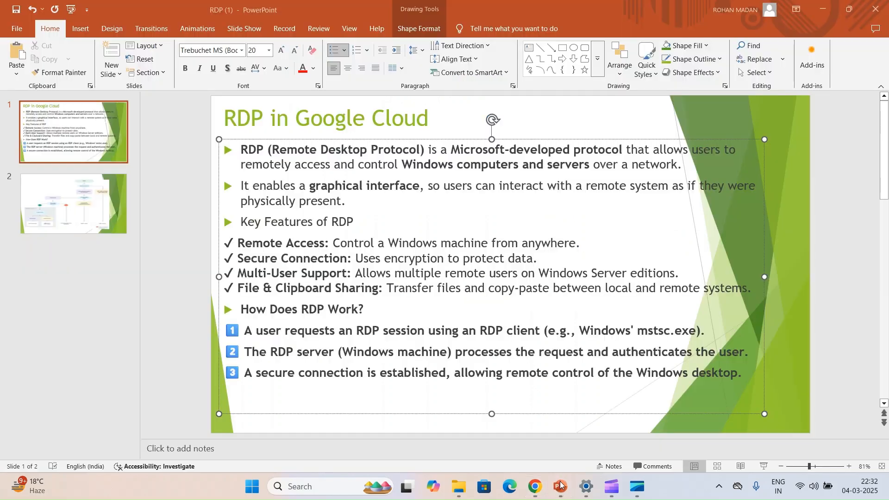
{"action": "left_click", "coordinate": [111, 210]}
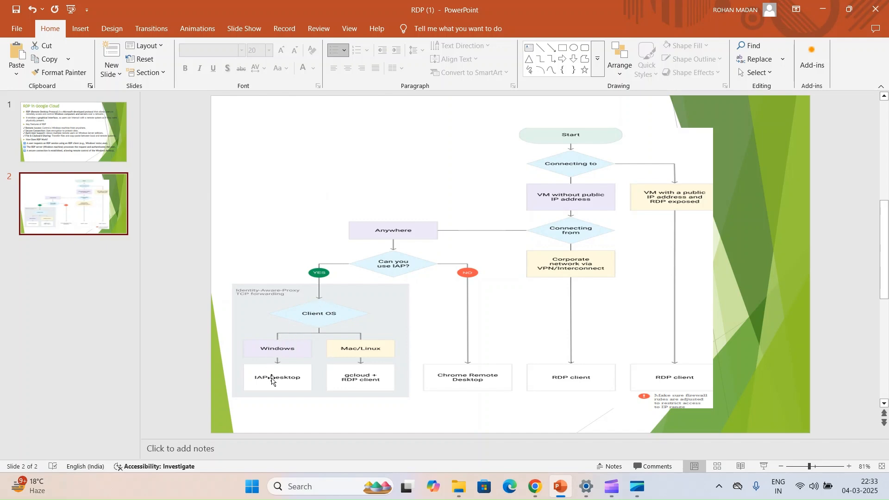
{"action": "left_click", "coordinate": [563, 489]}
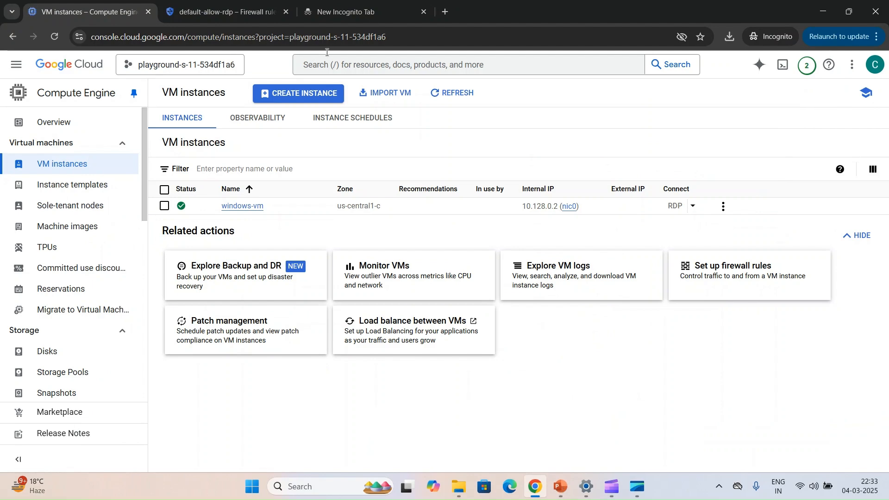
Search Google for 'iap desktop gcp', open the IAP Desktop project page, then return to VM instances.
{"action": "left_click", "coordinate": [370, 13]}
{"action": "type", "text": "google.com"}
{"action": "key", "text": "Return"}
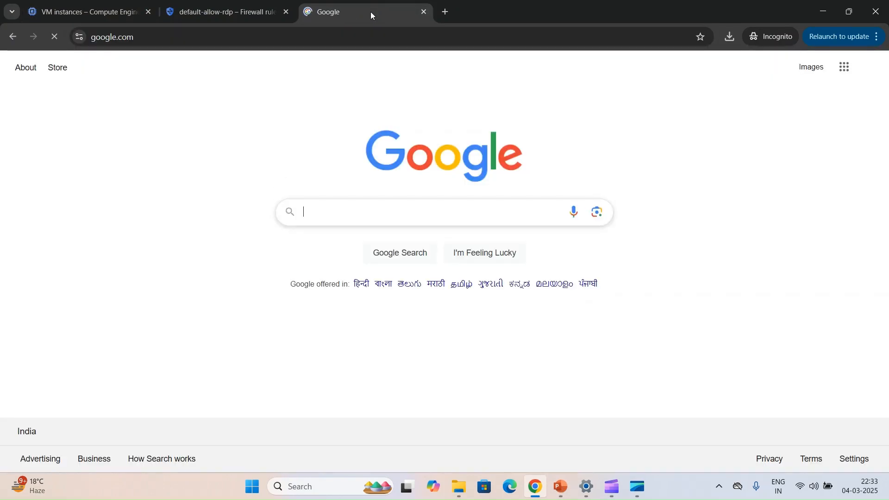
{"action": "type", "text": "iap desktop"}
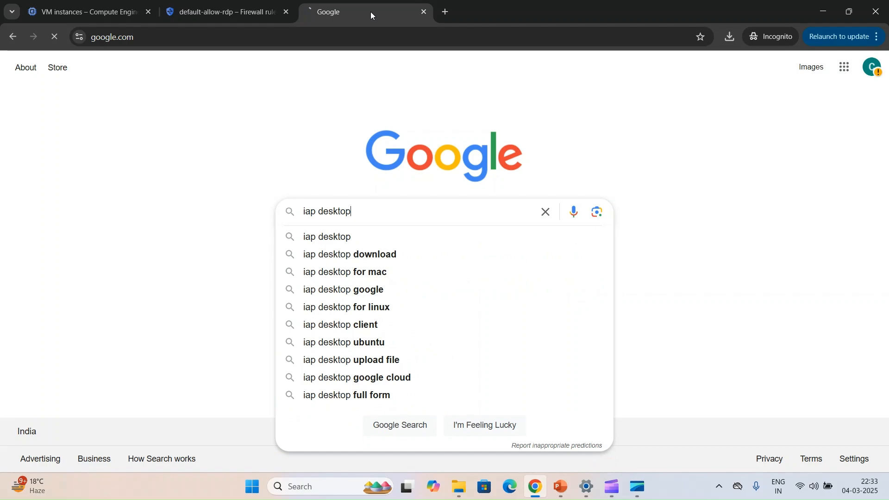
{"action": "key", "text": "Return"}
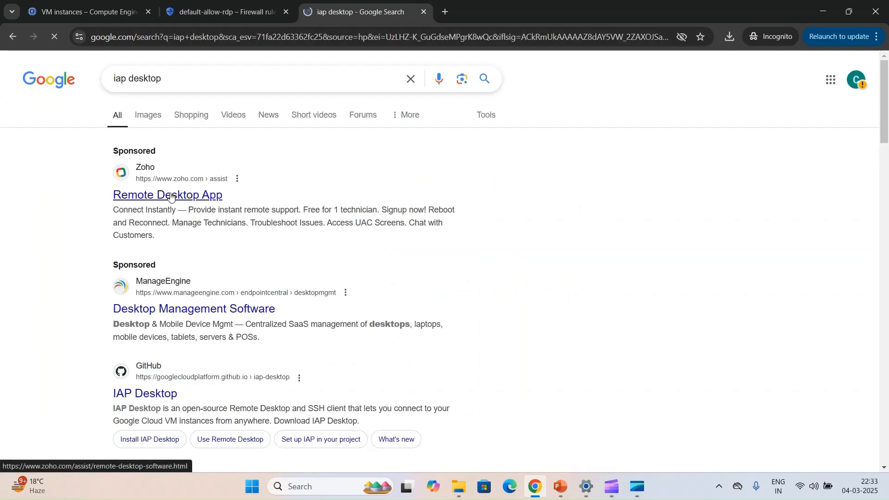
{"action": "left_click", "coordinate": [200, 72]}
{"action": "type", "text": "gcp"}
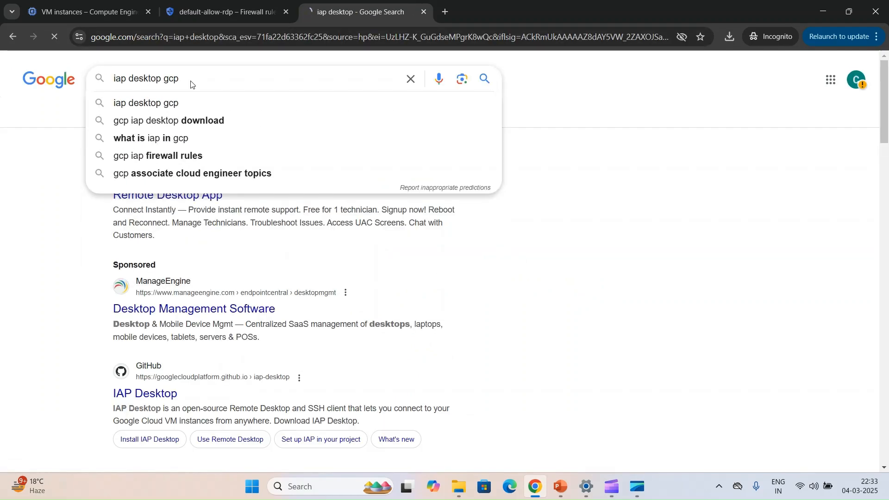
{"action": "key", "text": "Return"}
{"action": "left_click", "coordinate": [137, 180]}
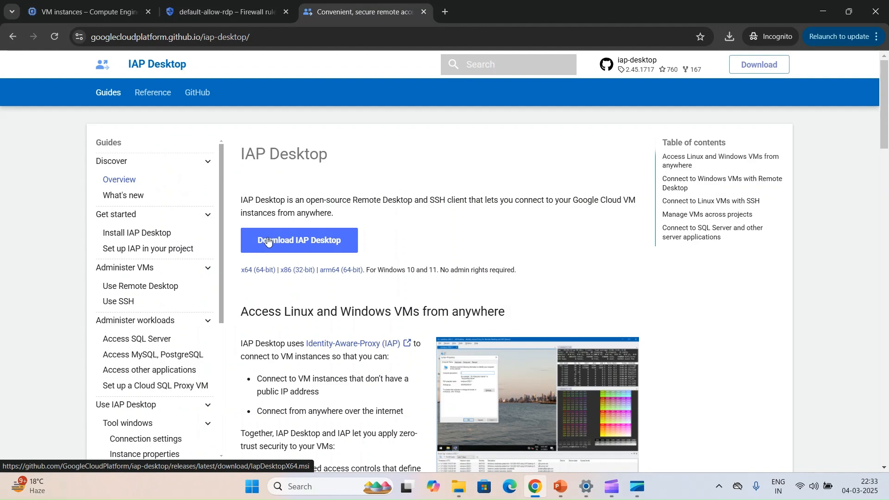
{"action": "left_click", "coordinate": [105, 9]}
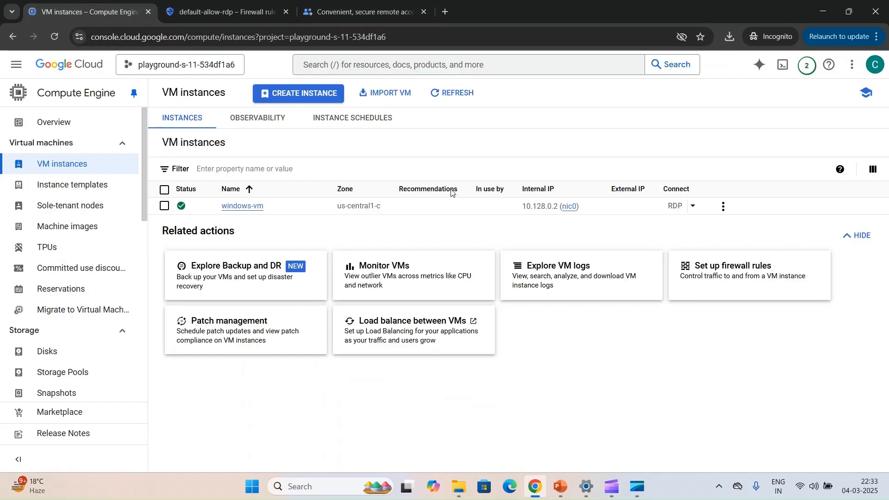
Launch IAP Desktop, keep Google account sign-in, and start signing in through a Chrome guest window.
{"action": "key", "text": "super"}
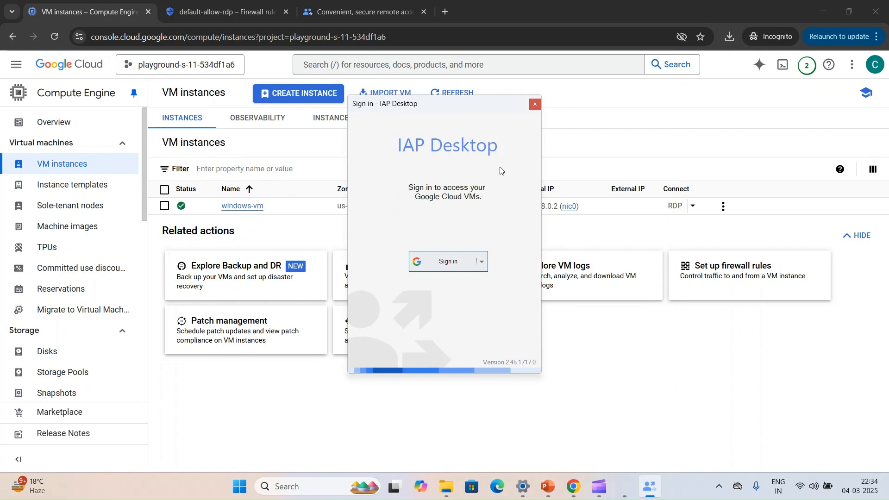
{"action": "left_click", "coordinate": [481, 269]}
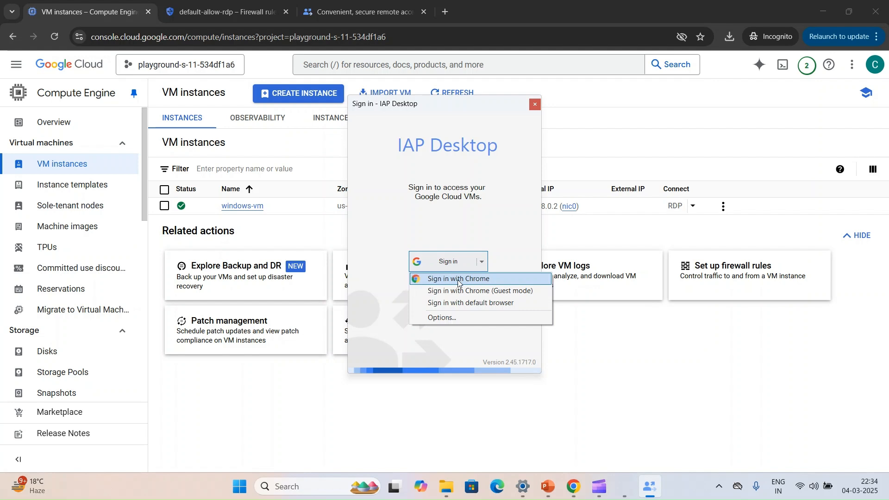
{"action": "left_click", "coordinate": [436, 319]}
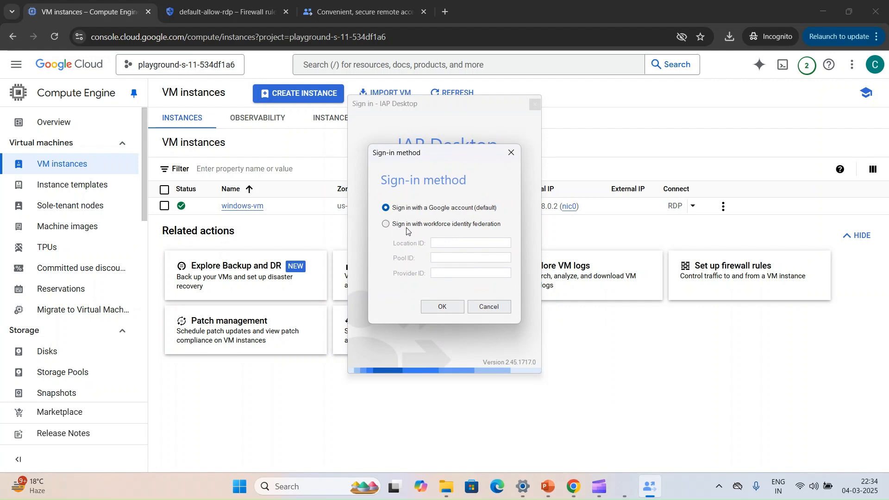
{"action": "left_click", "coordinate": [407, 228]}
{"action": "left_click", "coordinate": [386, 207]}
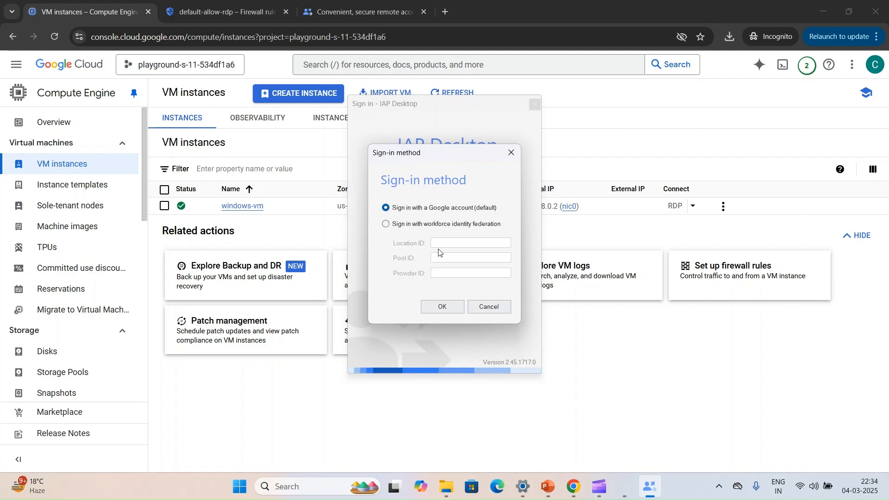
{"action": "left_click", "coordinate": [496, 312]}
{"action": "left_click", "coordinate": [482, 262]}
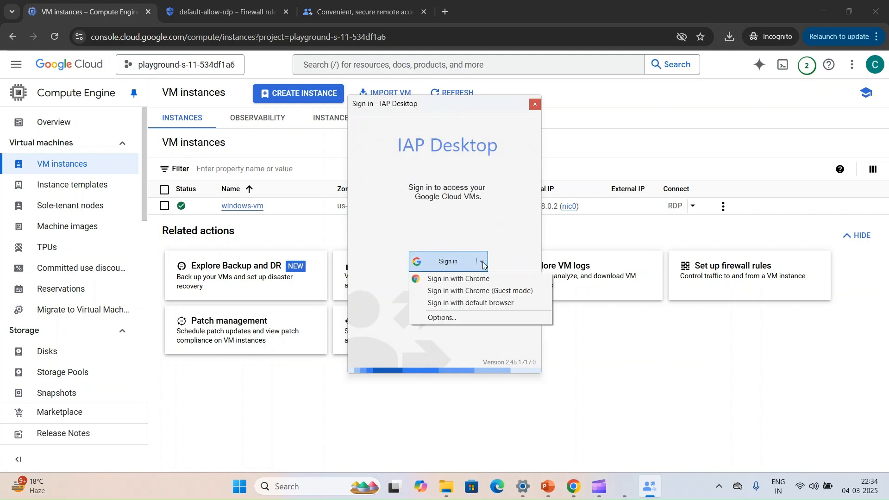
{"action": "left_click", "coordinate": [475, 291]}
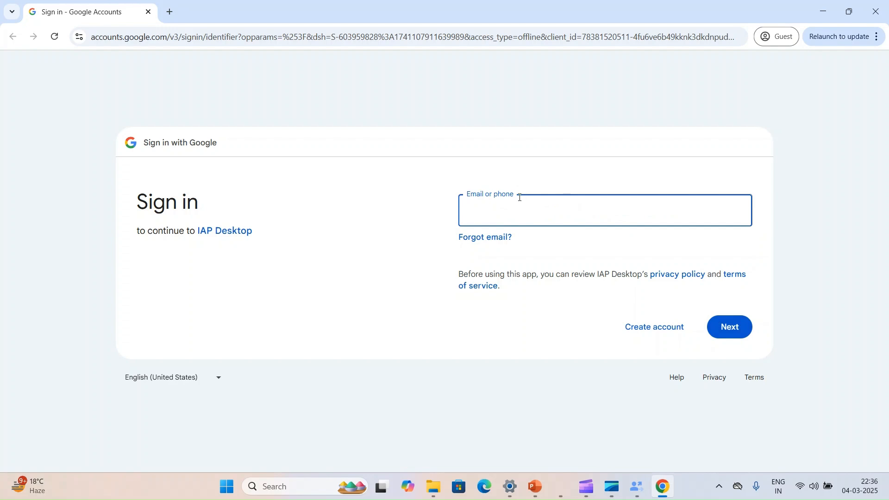
Sign in to Google with the account e-mail and password.
{"action": "key", "text": "ctrl+v"}
{"action": "key", "text": "Return"}
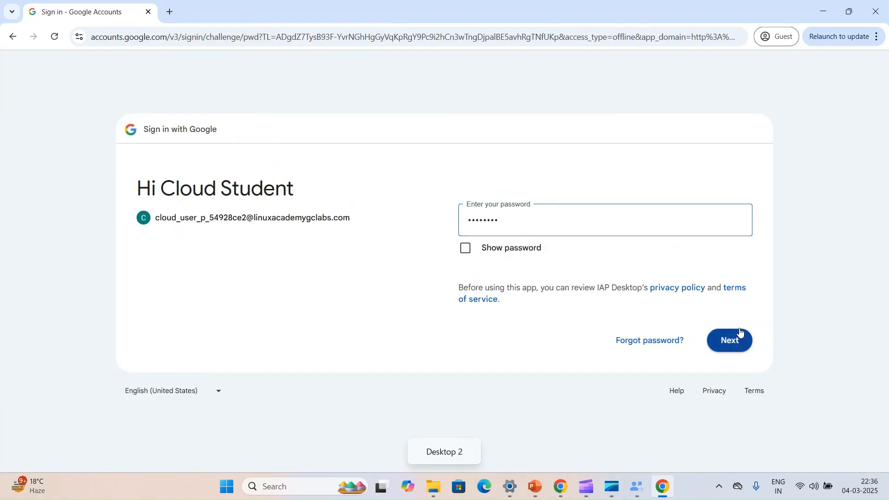
{"action": "left_click", "coordinate": [740, 333]}
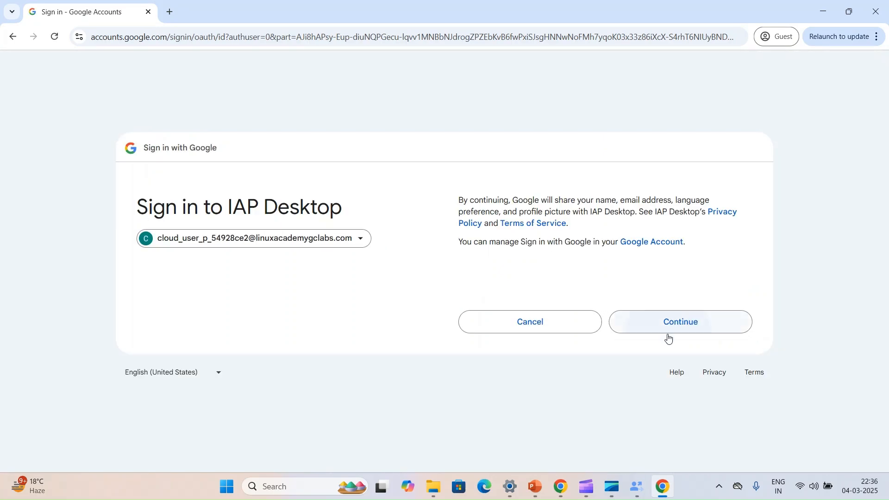
{"action": "left_click", "coordinate": [668, 335]}
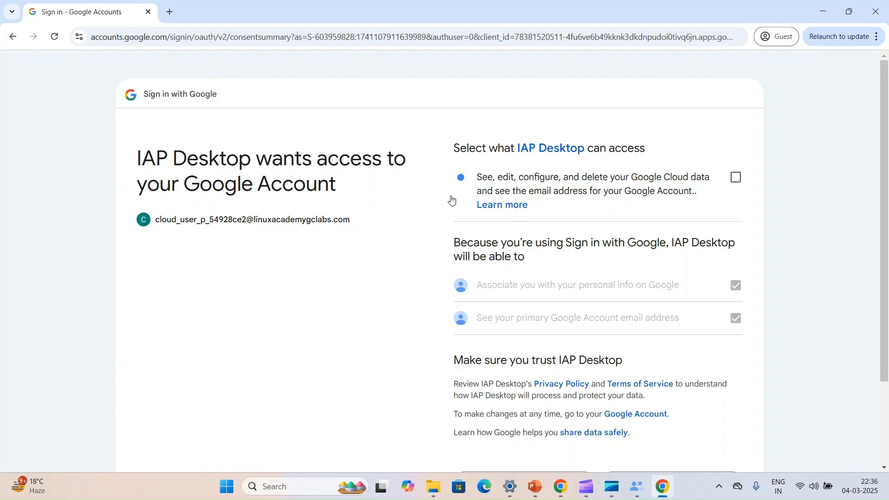
Grant IAP Desktop access to your Google Cloud data and return to IAP Desktop.
{"action": "left_click", "coordinate": [732, 179]}
{"action": "scroll", "coordinate": [675, 210], "scroll_direction": "down", "scroll_amount": 3}
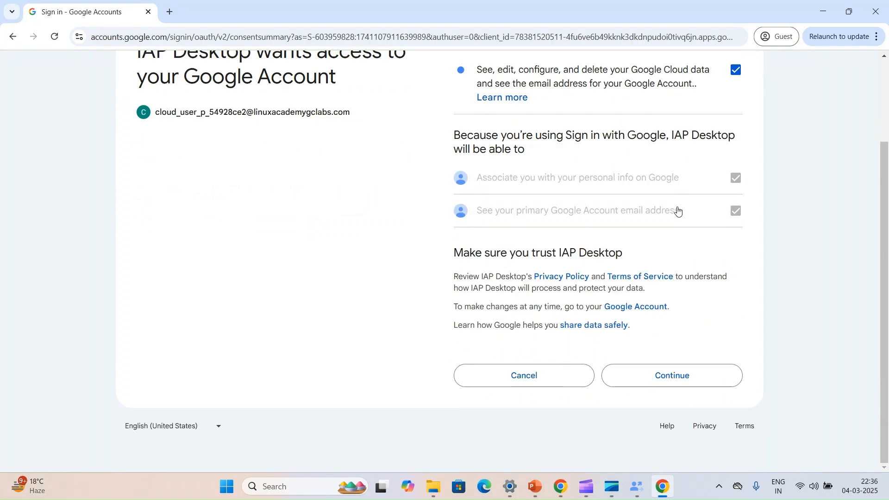
{"action": "left_click", "coordinate": [675, 375]}
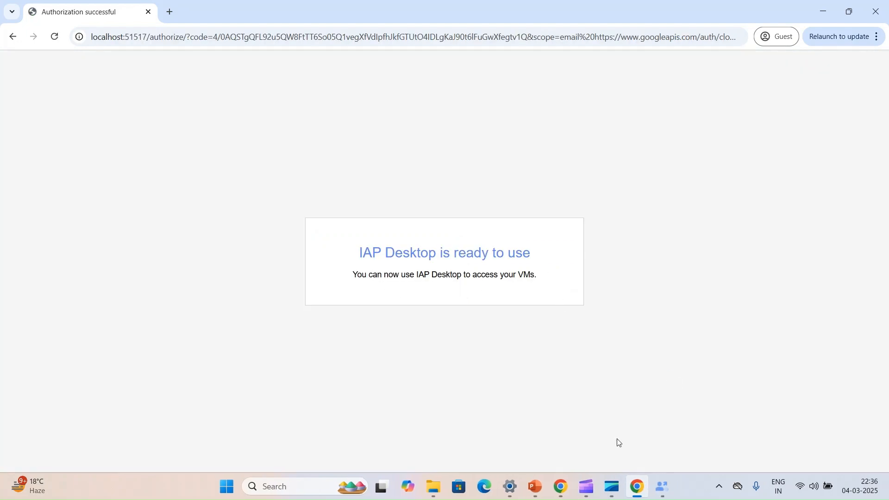
{"action": "left_click", "coordinate": [661, 485]}
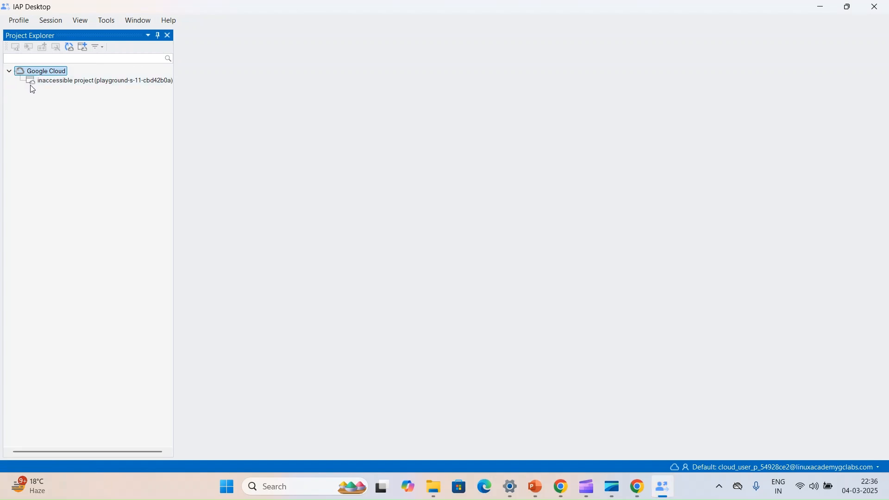
Add project playground-s-11-534df1a6 to IAP Desktop's Project Explorer.
{"action": "left_click", "coordinate": [15, 83]}
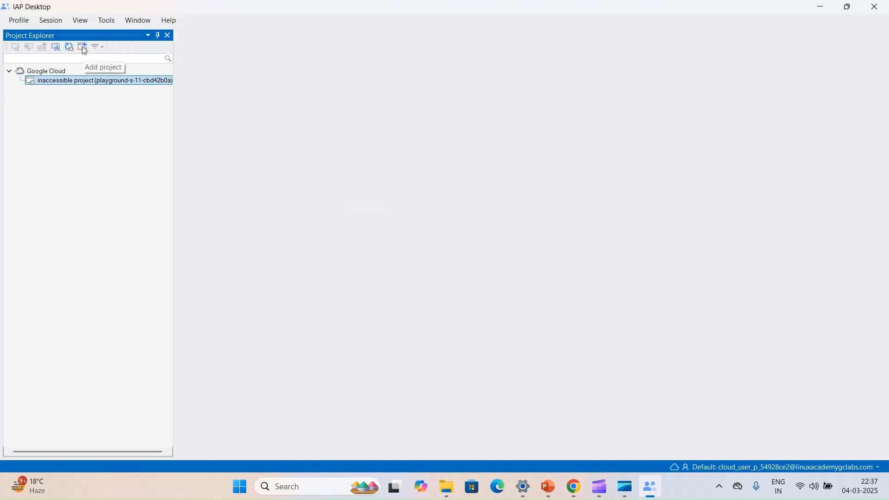
{"action": "left_click", "coordinate": [82, 46]}
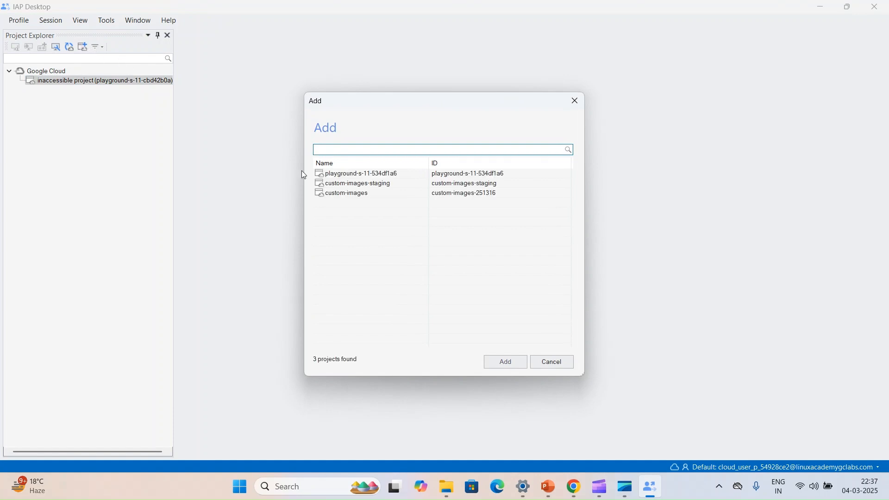
{"action": "left_click", "coordinate": [345, 178]}
{"action": "left_click", "coordinate": [505, 365]}
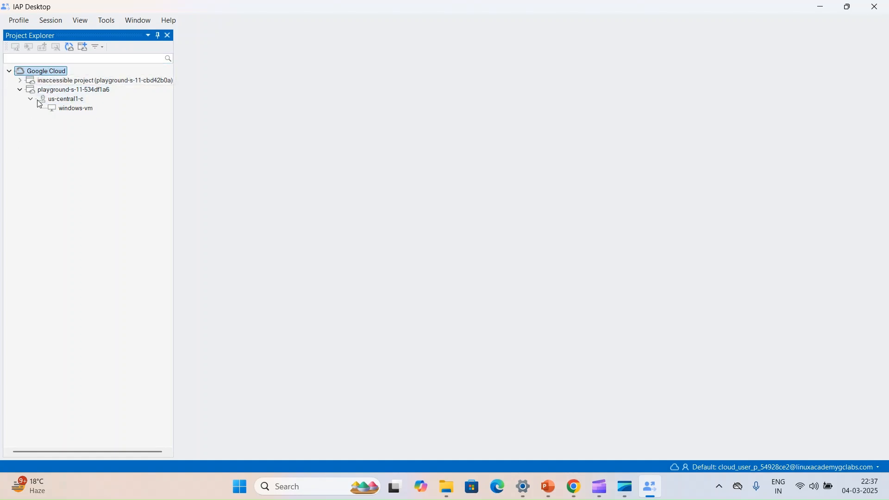
Reopen the project list without adding anything, then bring up windows-vm's actions menu.
{"action": "left_click", "coordinate": [85, 48]}
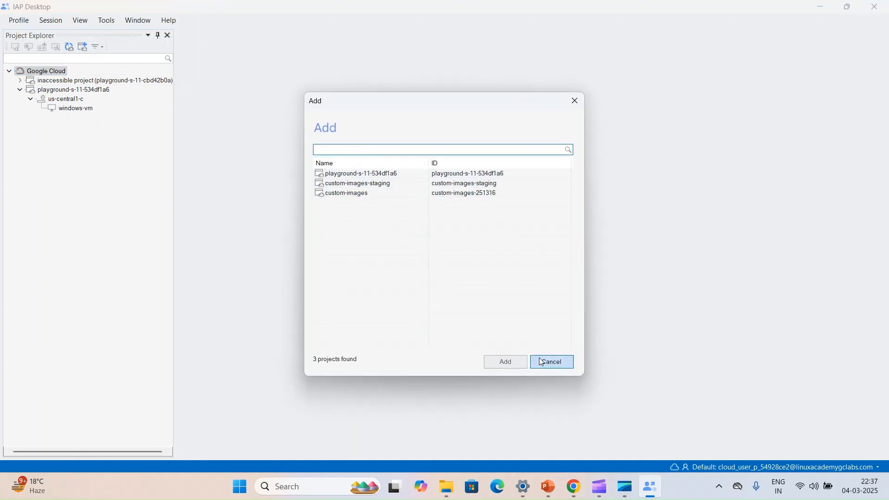
{"action": "left_click", "coordinate": [552, 362]}
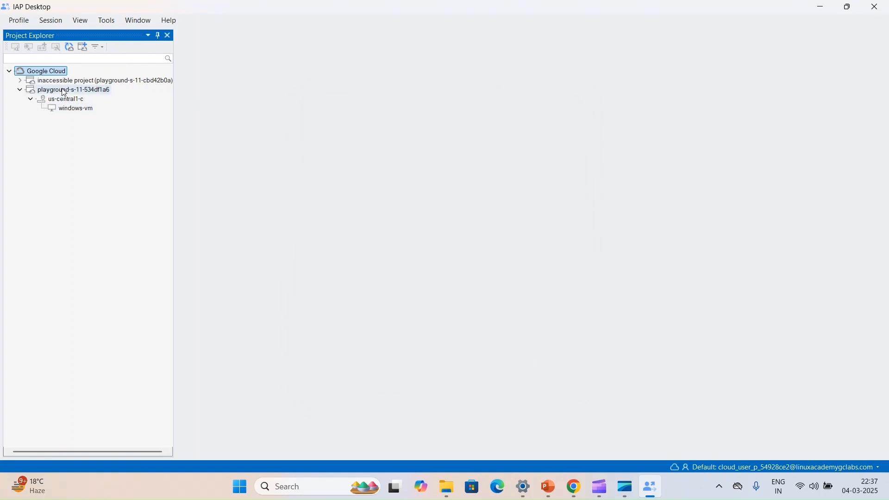
{"action": "left_click", "coordinate": [67, 112]}
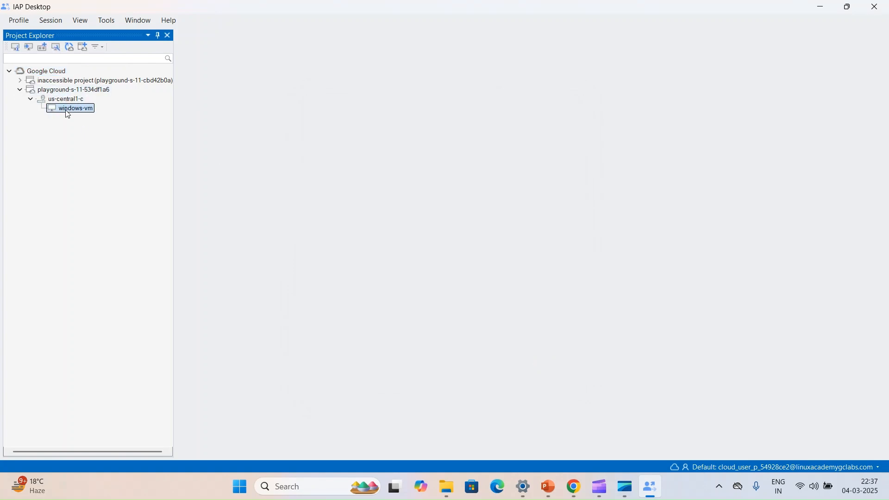
{"action": "right_click", "coordinate": [68, 115]}
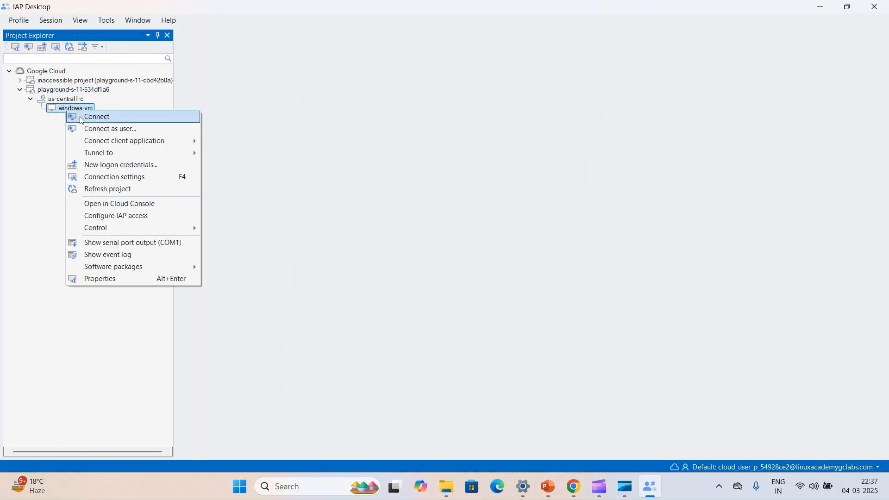
Connect to windows-vm with manual credentials, copying the Windows username from Cloud Console's password form.
{"action": "left_click", "coordinate": [84, 120]}
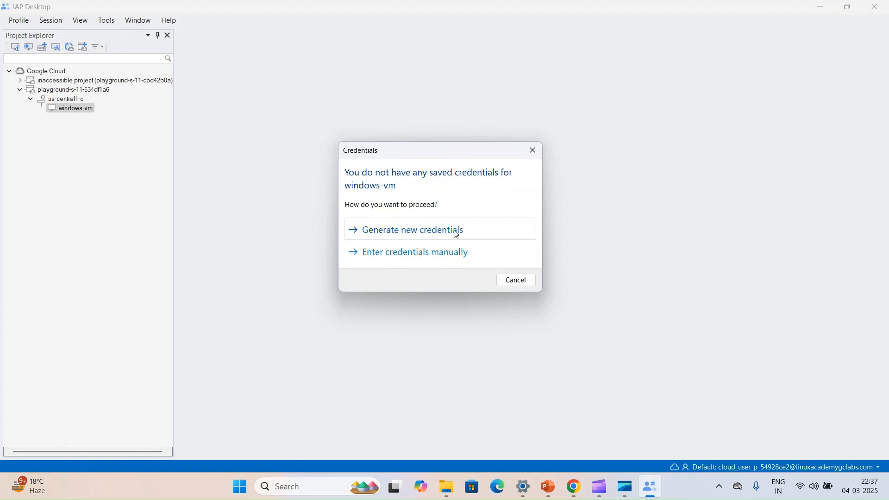
{"action": "left_click", "coordinate": [379, 257]}
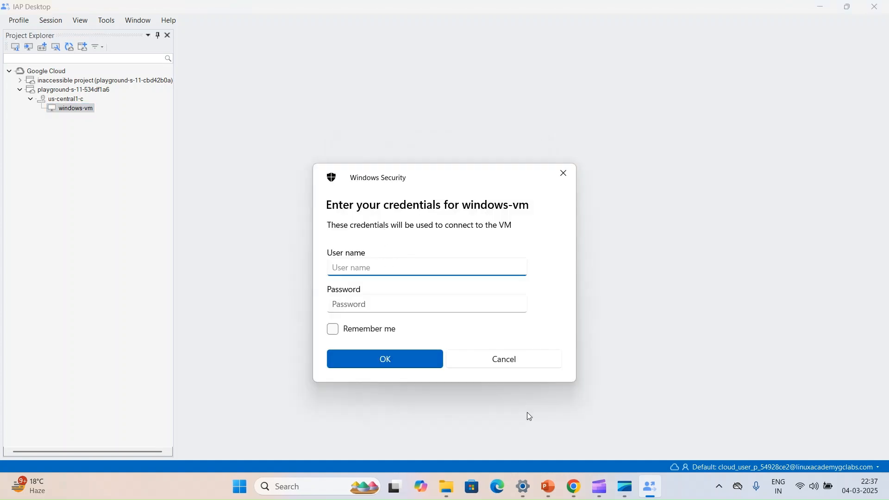
{"action": "left_click", "coordinate": [574, 486]}
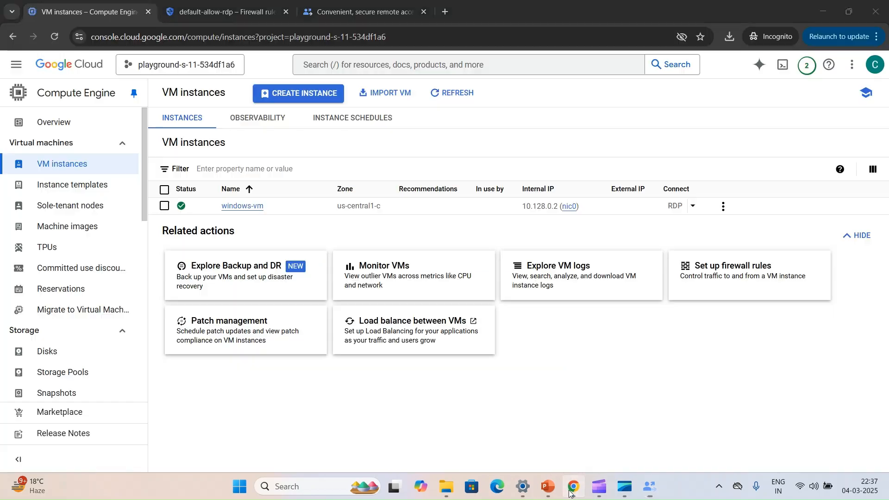
{"action": "left_click", "coordinate": [693, 207]}
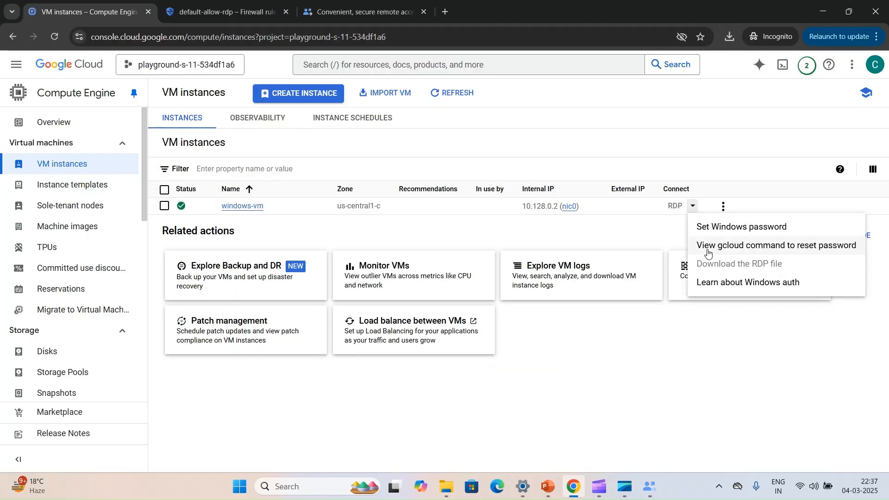
{"action": "left_click", "coordinate": [716, 226]}
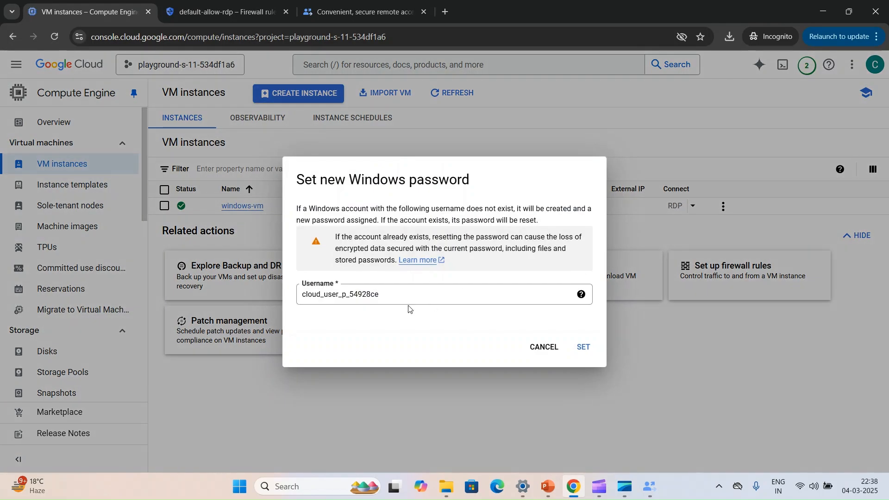
{"action": "left_click", "coordinate": [399, 296]}
{"action": "double_click", "coordinate": [398, 296]}
{"action": "key", "text": "ctrl+c"}
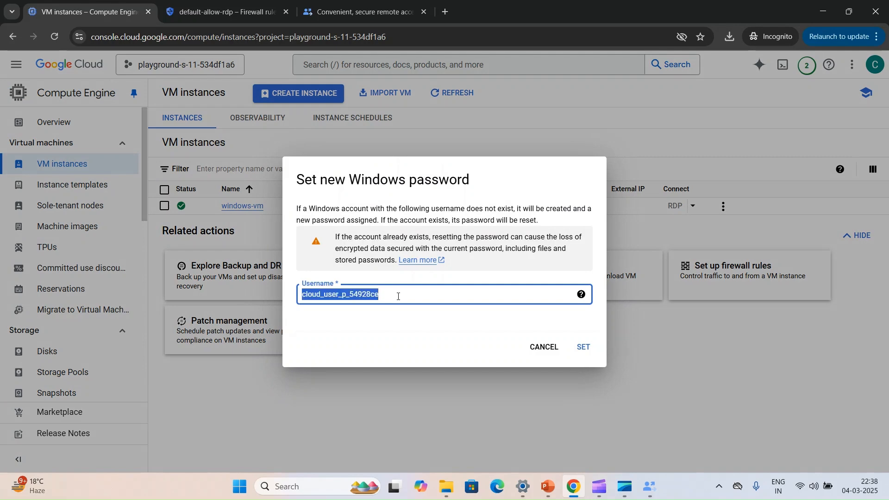
{"action": "left_click", "coordinate": [542, 347]}
Paste the Windows username, enter the password, and connect to windows-vm.
{"action": "left_click", "coordinate": [650, 486]}
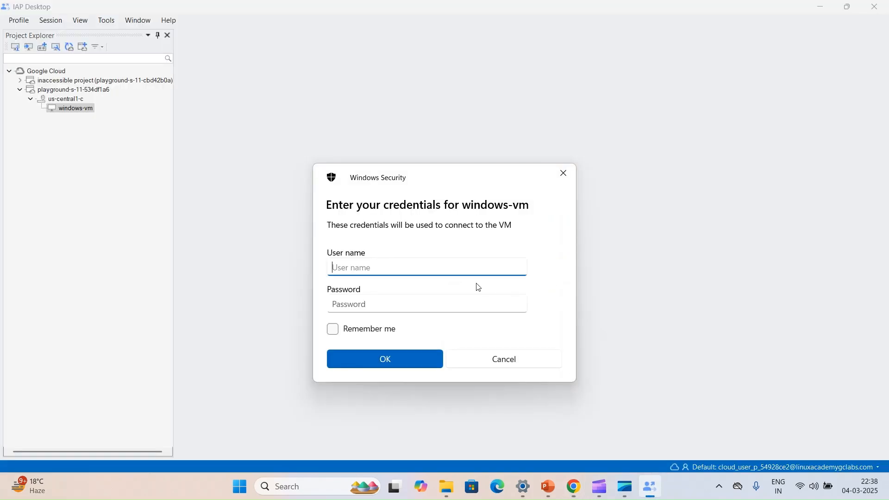
{"action": "key", "text": "ctrl+v"}
{"action": "left_click", "coordinate": [387, 303]}
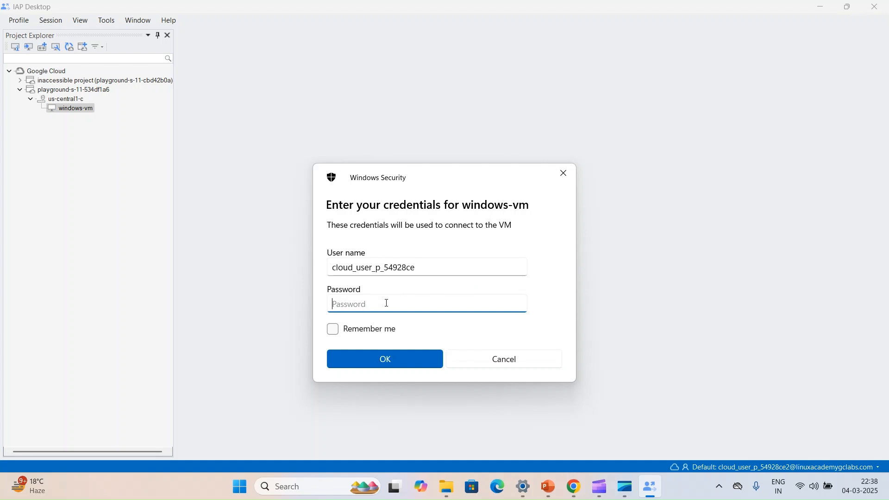
{"action": "type", "text": "•••••••••••••"}
{"action": "left_click", "coordinate": [375, 356]}
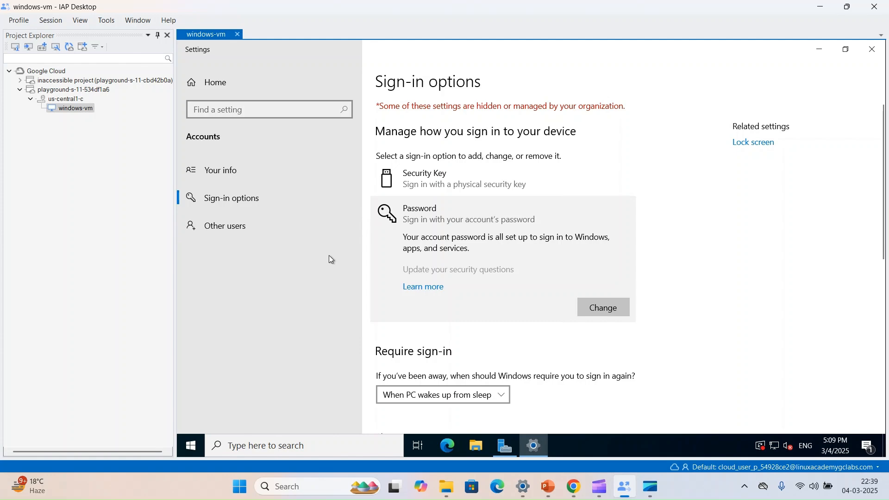
{"action": "left_click", "coordinate": [875, 50]}
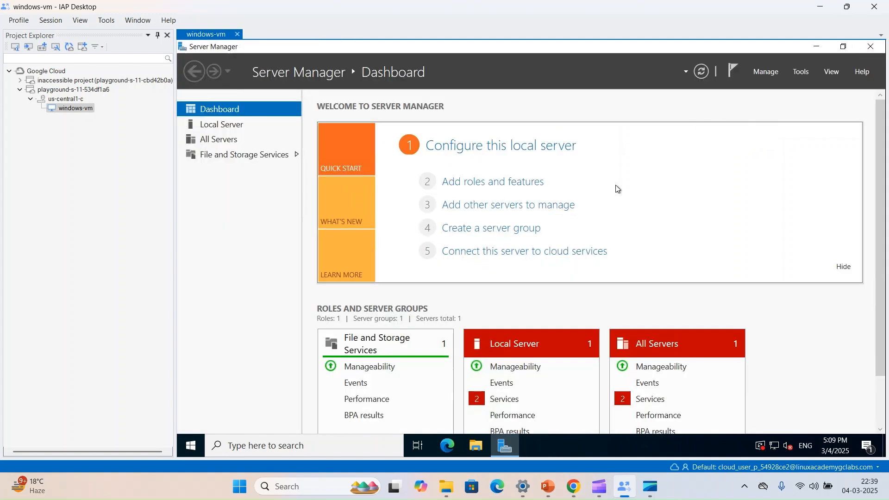
{"action": "left_click", "coordinate": [879, 50]}
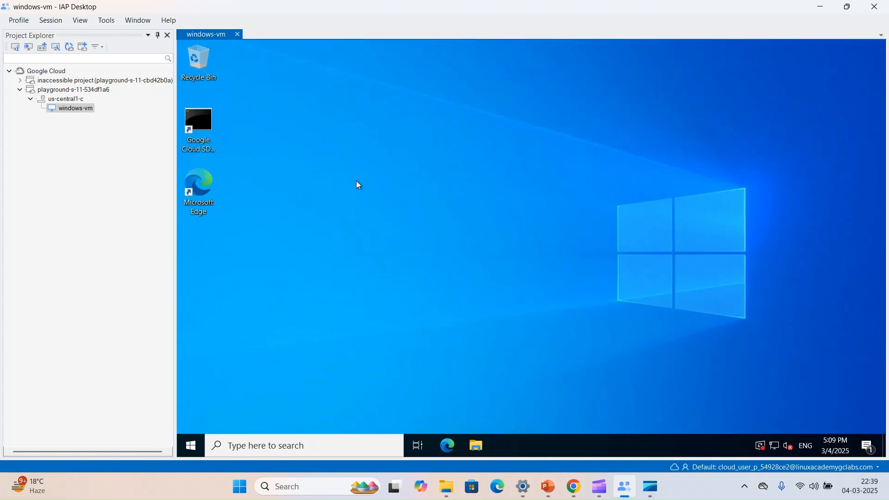
{"action": "left_click", "coordinate": [61, 109]}
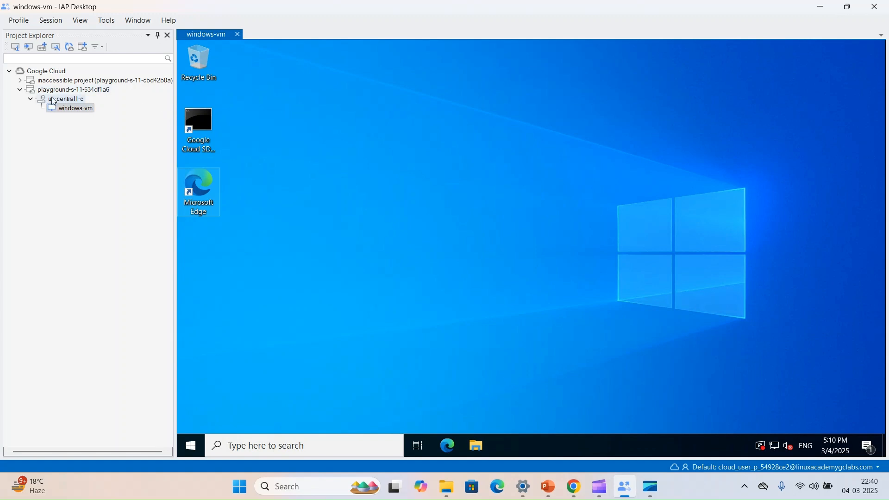
{"action": "left_click", "coordinate": [343, 190]}
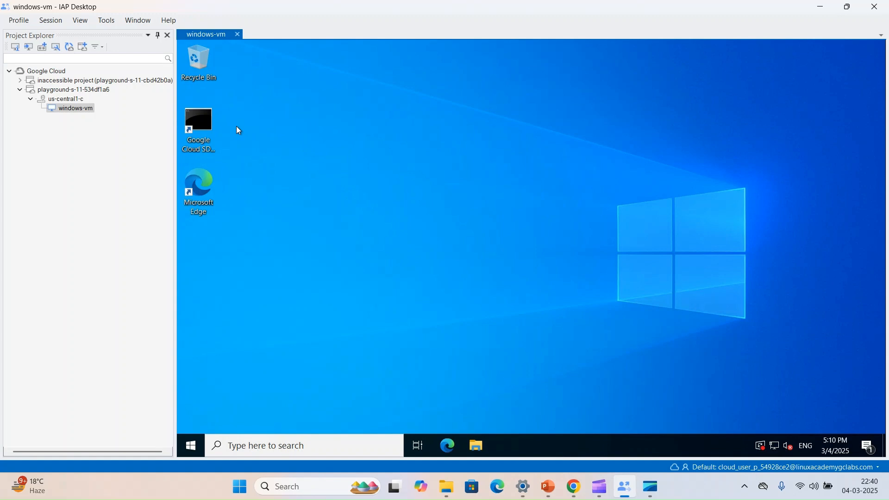
Review windows-vm's connection settings, toggling between alphabetical and categorized sorting.
{"action": "right_click", "coordinate": [70, 110]}
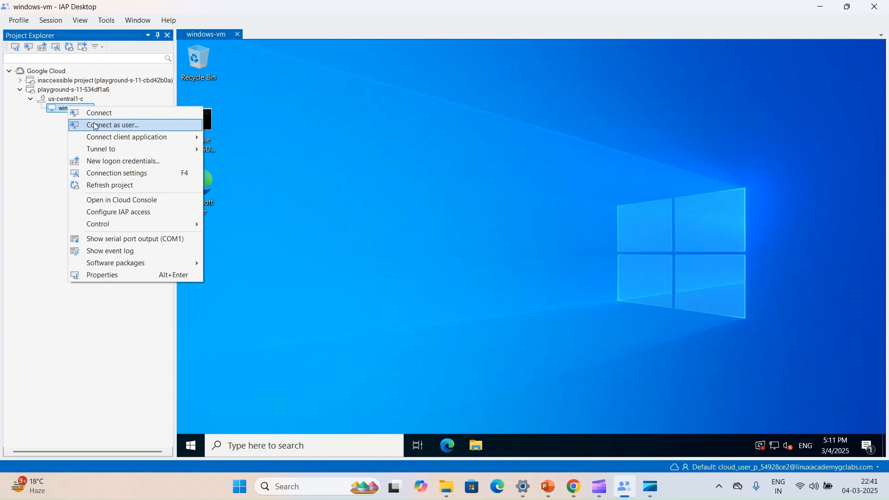
{"action": "mouse_move", "coordinate": [103, 140]}
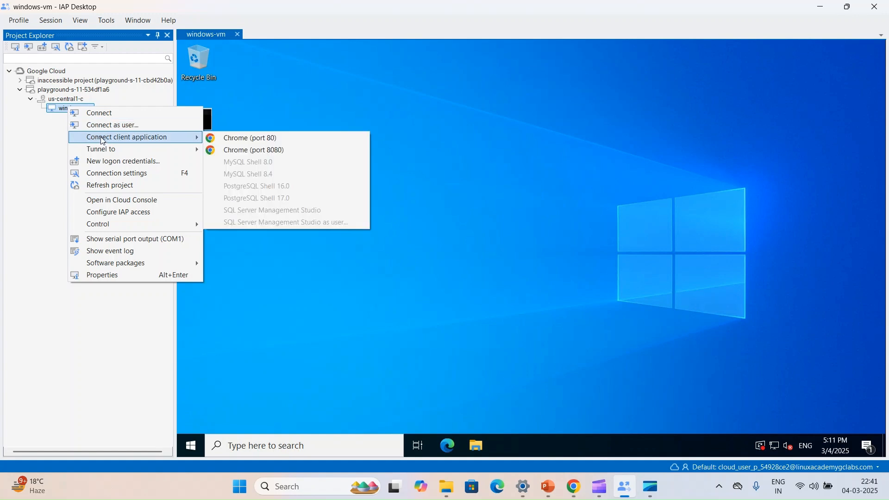
{"action": "mouse_move", "coordinate": [131, 152]}
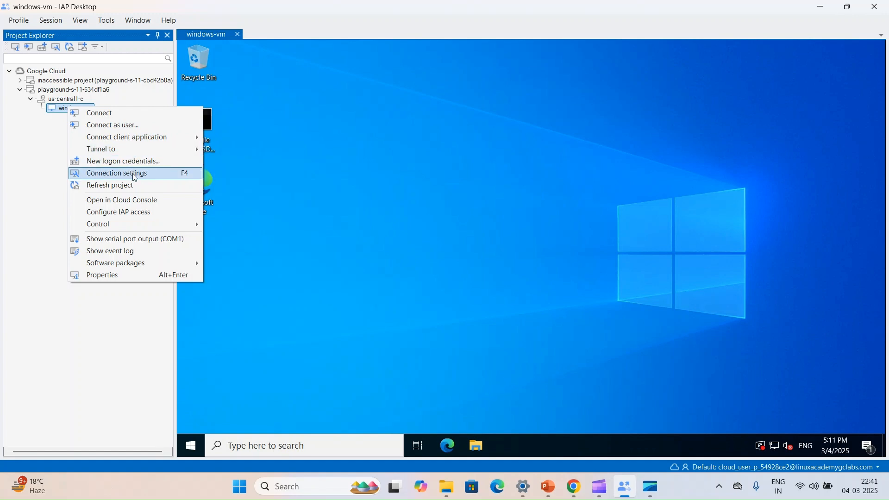
{"action": "left_click", "coordinate": [134, 175]}
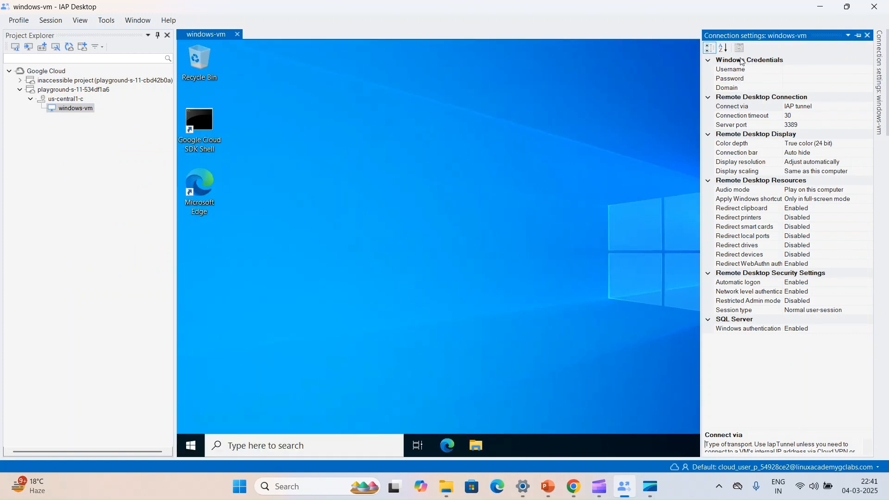
{"action": "left_click", "coordinate": [737, 71]}
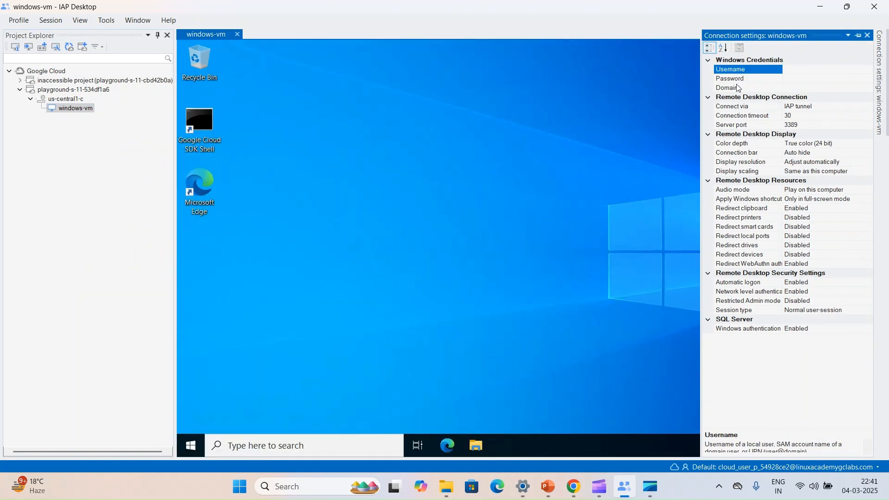
{"action": "left_click", "coordinate": [723, 47]}
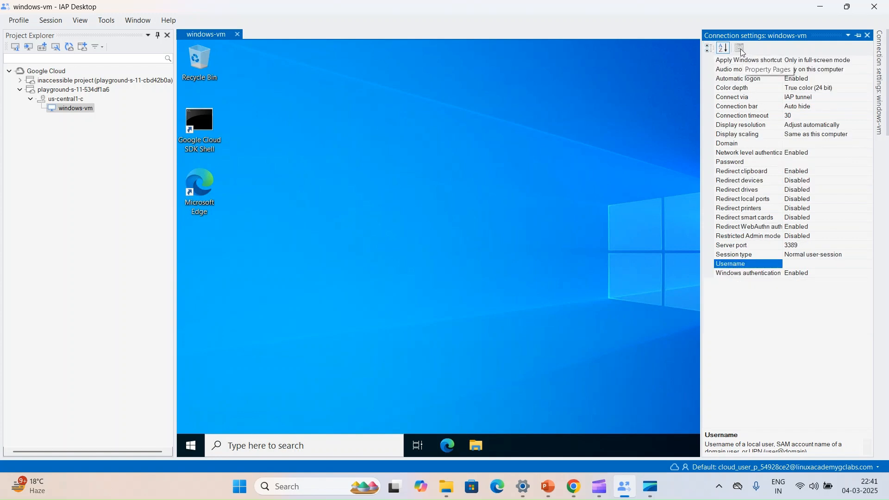
{"action": "left_click", "coordinate": [709, 47]}
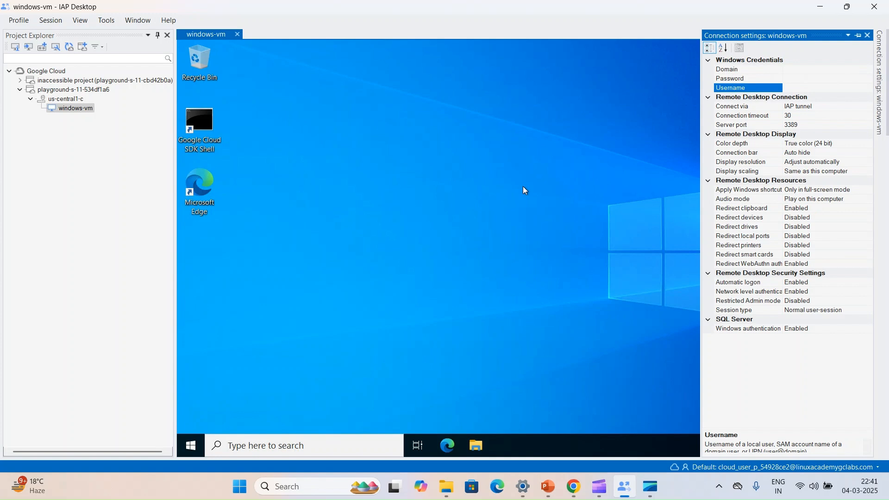
Open windows-vm's instance properties from its context menu.
{"action": "right_click", "coordinate": [79, 108]}
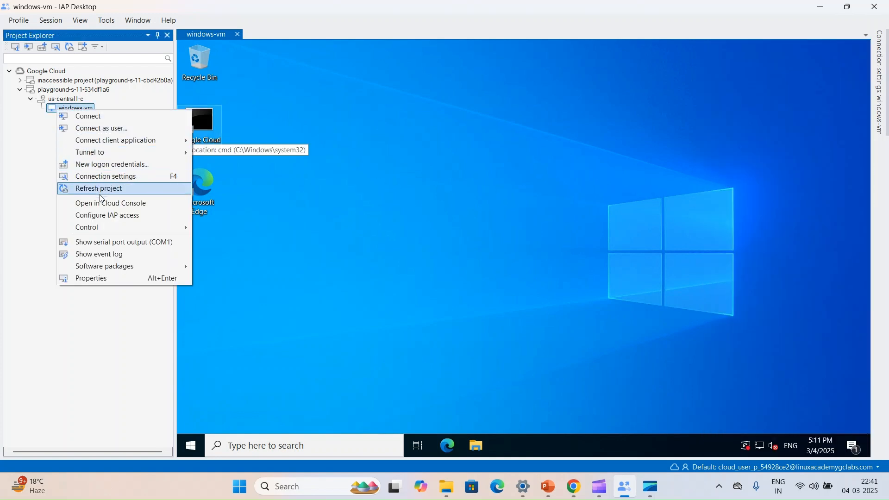
{"action": "left_click", "coordinate": [117, 218]}
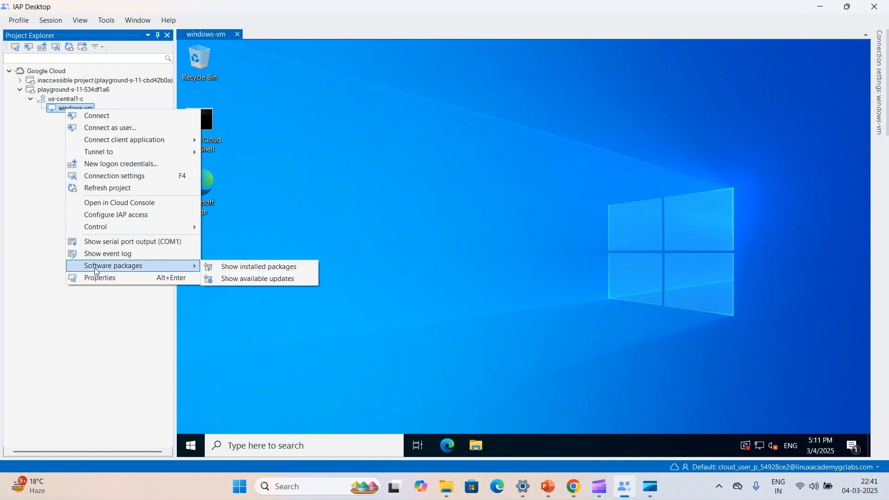
{"action": "left_click", "coordinate": [115, 279]}
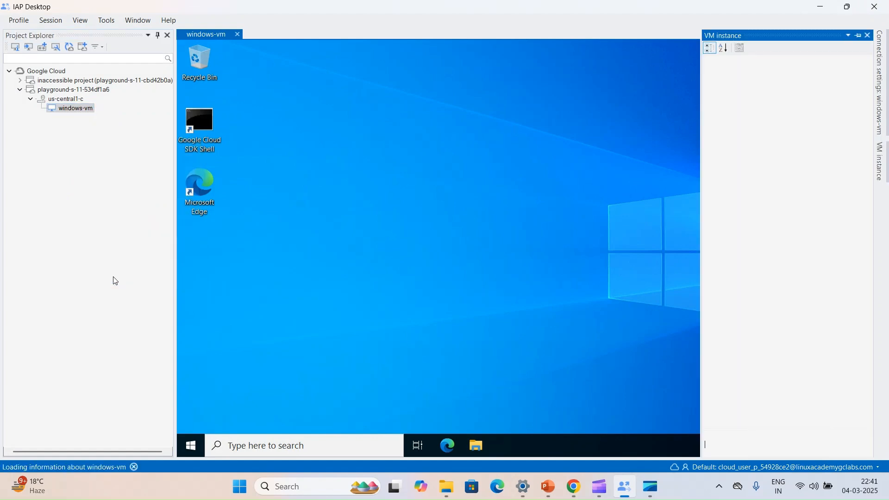
Sort windows-vm's properties alphabetically and inspect Network tags, Service account scopes and Metadata.
{"action": "left_click", "coordinate": [724, 48]}
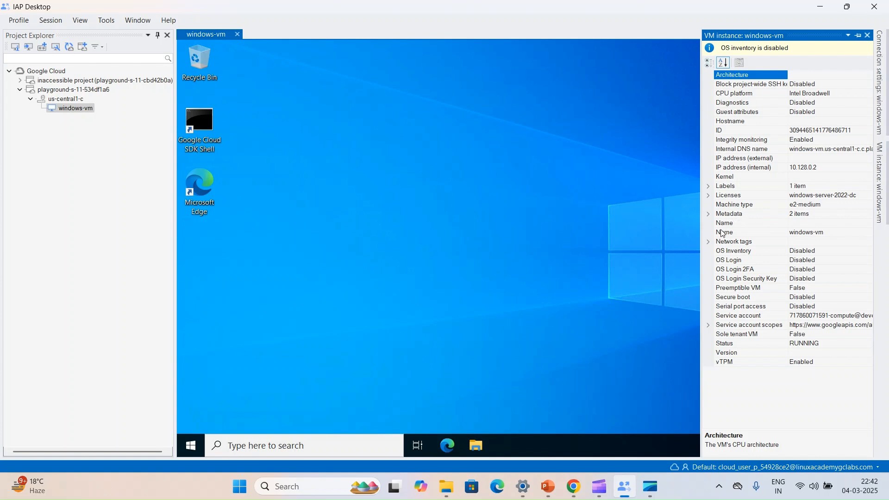
{"action": "left_click", "coordinate": [711, 242]}
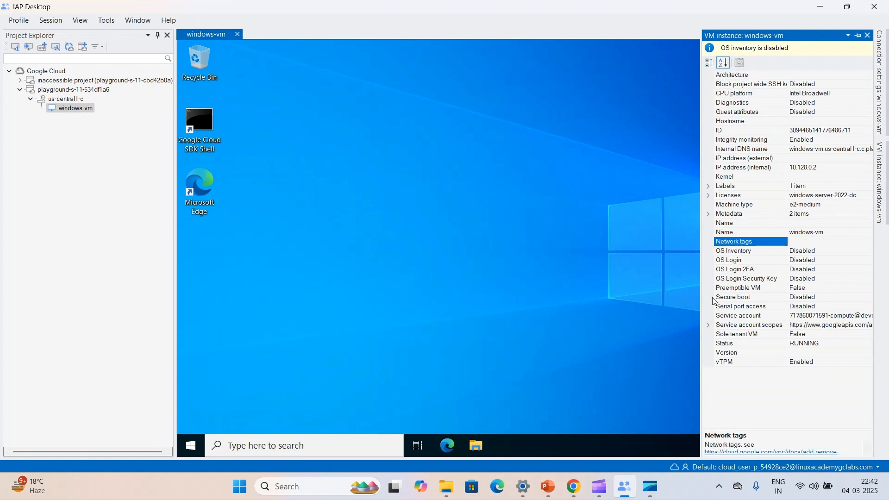
{"action": "double_click", "coordinate": [722, 324]}
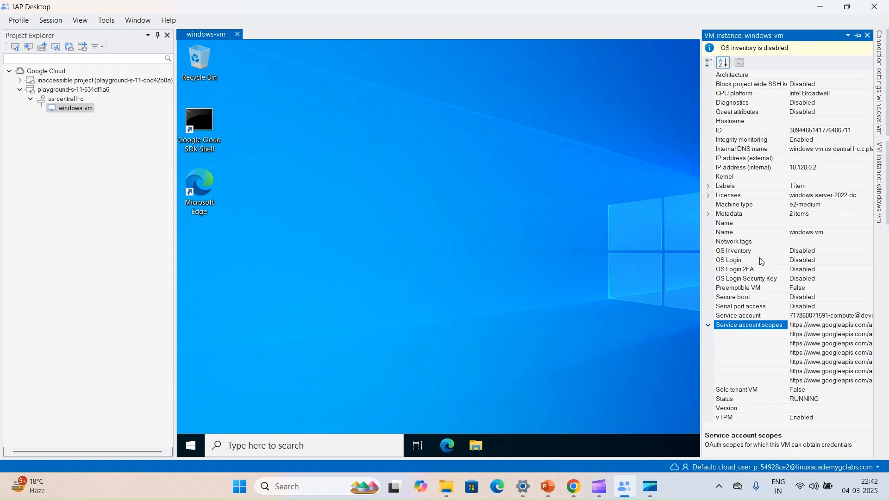
{"action": "left_click", "coordinate": [710, 215]}
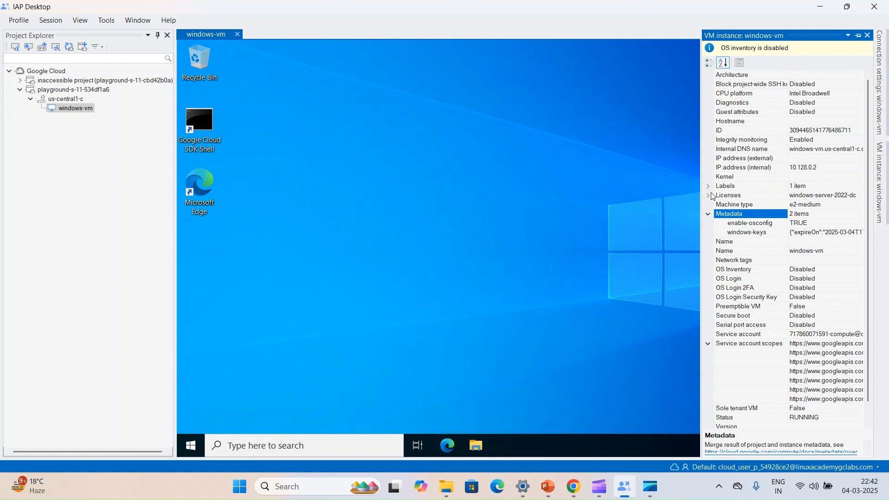
{"action": "left_click", "coordinate": [710, 62]}
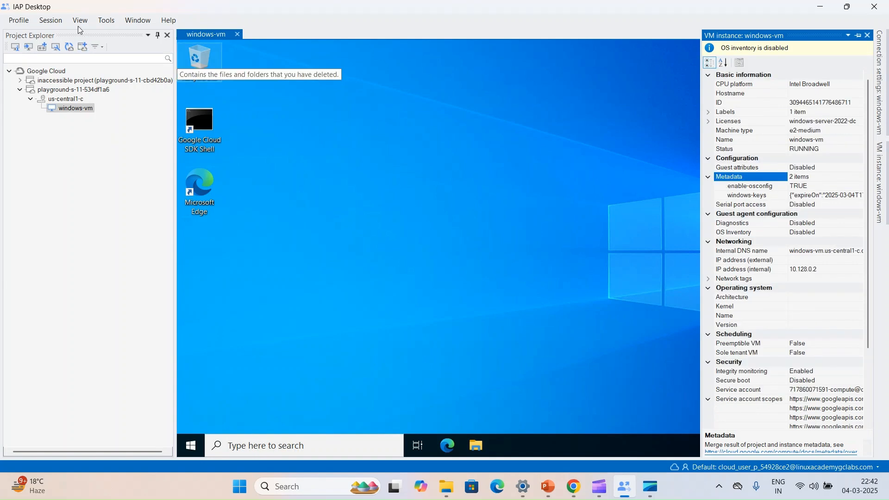
Review the active IAP tunnels list, close it, and switch to the Cloud Console browser.
{"action": "left_click", "coordinate": [79, 25]}
{"action": "left_click", "coordinate": [89, 48]}
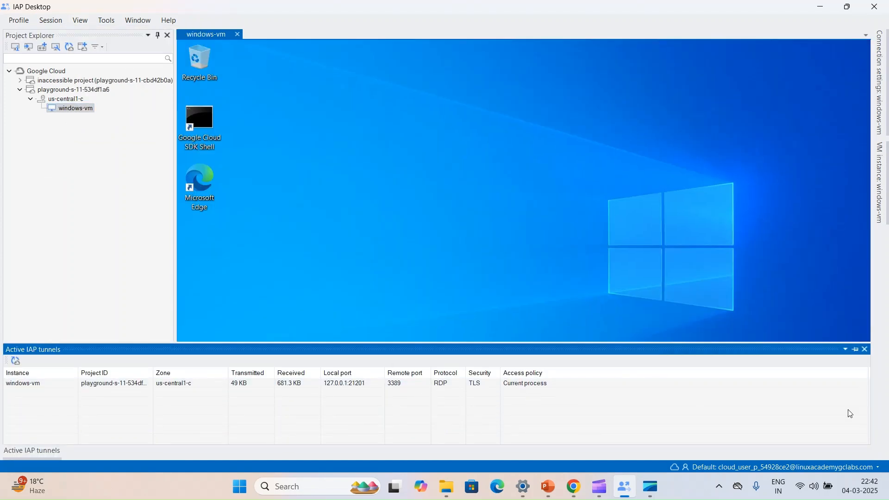
{"action": "left_click", "coordinate": [865, 349]}
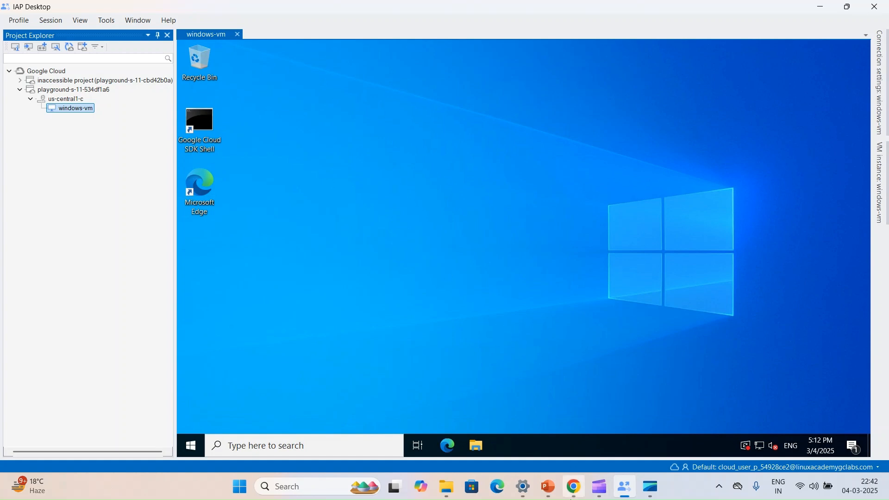
{"action": "left_click", "coordinate": [574, 487]}
Compare default-allow-rdp's source filter with IAP's range 35.235.240.0/20, then return to VM instances.
{"action": "left_click", "coordinate": [199, 4]}
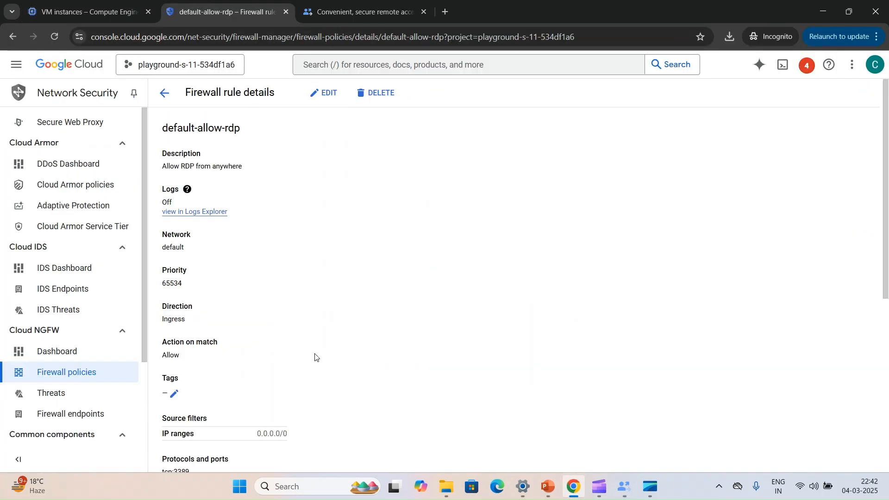
{"action": "scroll", "coordinate": [252, 431], "scroll_direction": "down", "scroll_amount": 1}
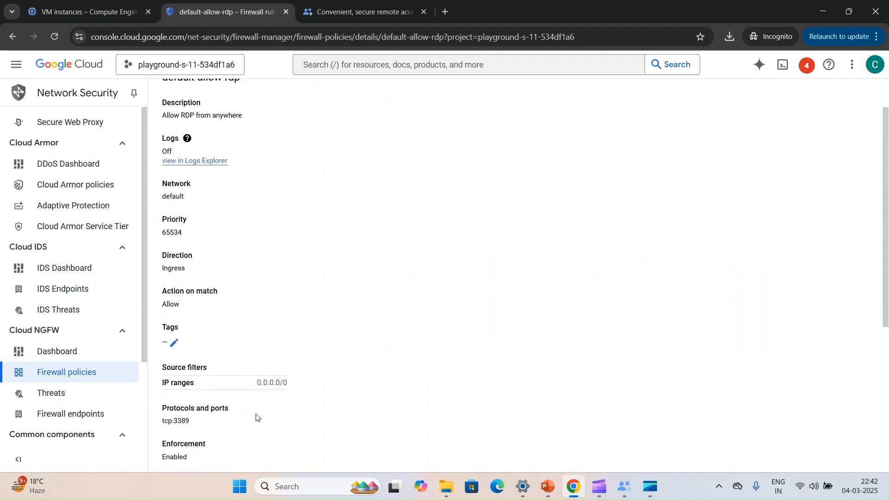
{"action": "scroll", "coordinate": [312, 215], "scroll_direction": "up", "scroll_amount": 1}
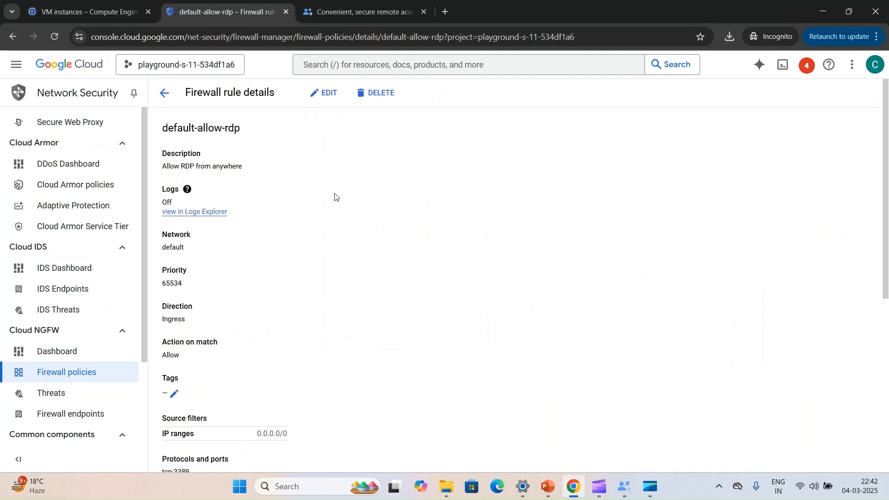
{"action": "left_click", "coordinate": [356, 12]}
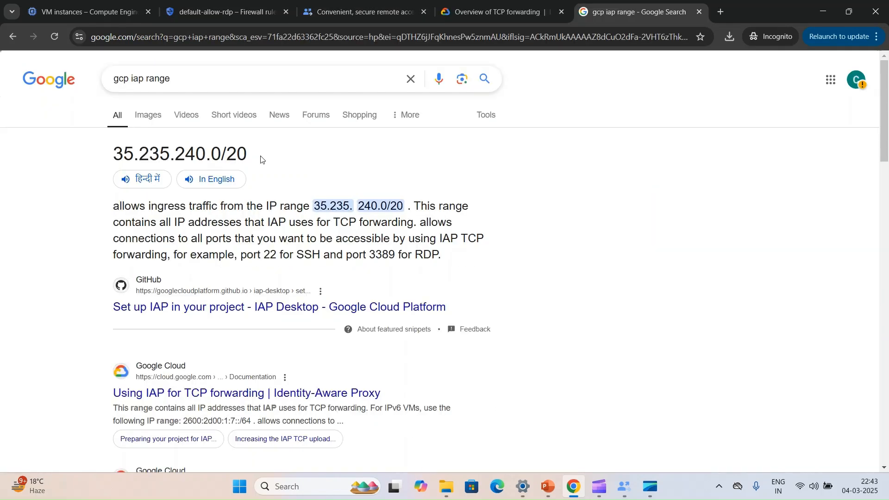
{"action": "left_click", "coordinate": [225, 4]}
{"action": "scroll", "coordinate": [340, 273], "scroll_direction": "down", "scroll_amount": 2}
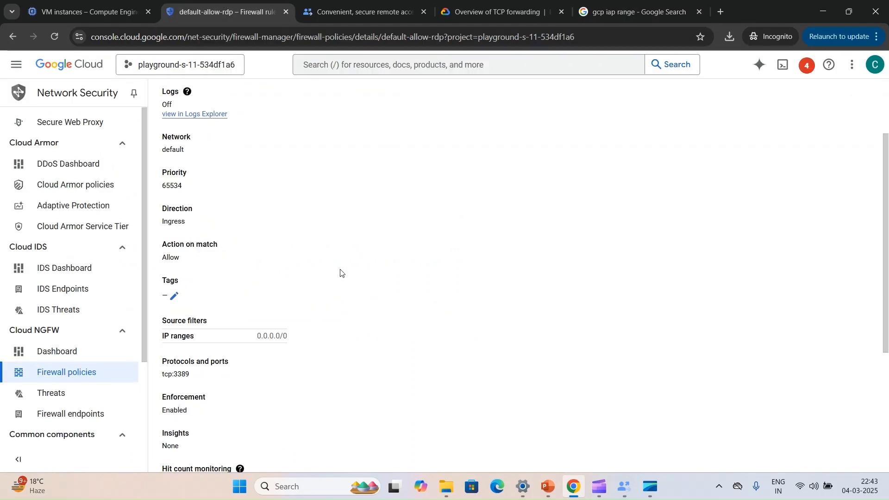
{"action": "scroll", "coordinate": [341, 273], "scroll_direction": "down", "scroll_amount": 1}
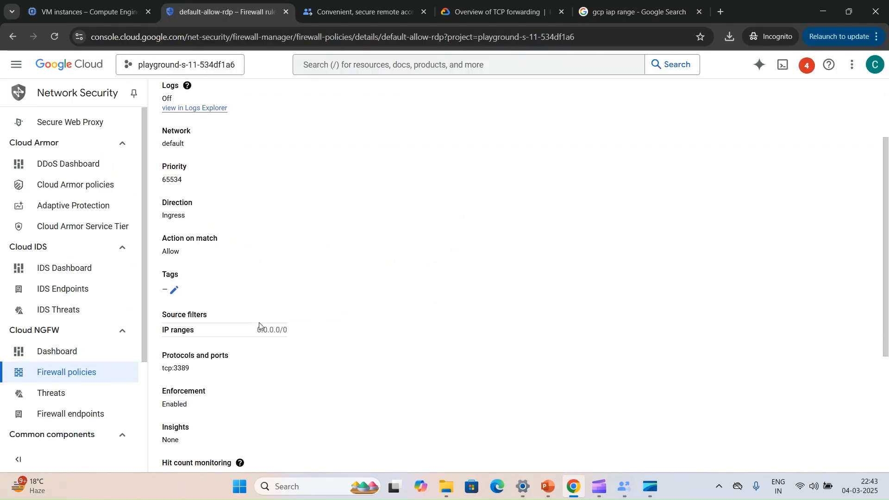
{"action": "left_click", "coordinate": [616, 13]}
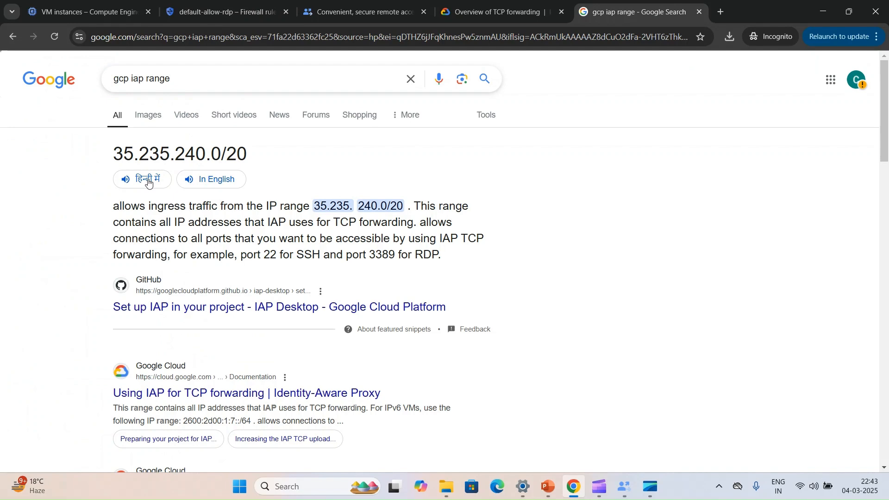
{"action": "left_click", "coordinate": [202, 11]}
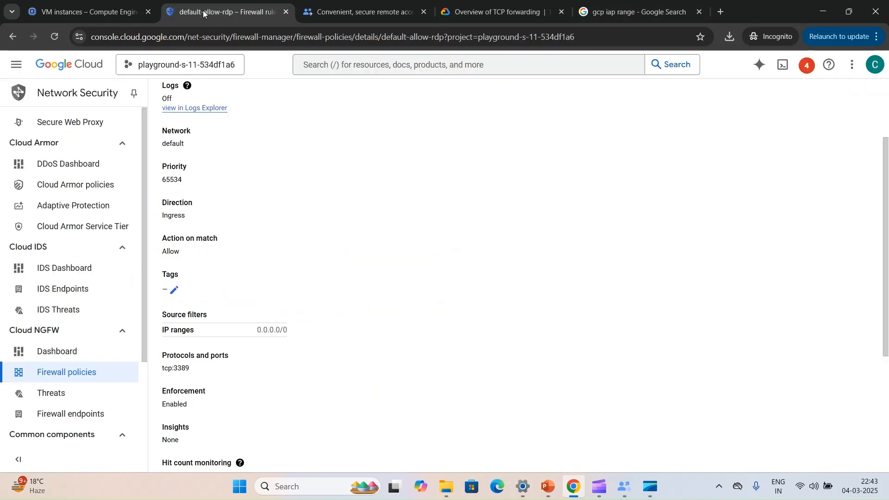
{"action": "left_click", "coordinate": [104, 13]}
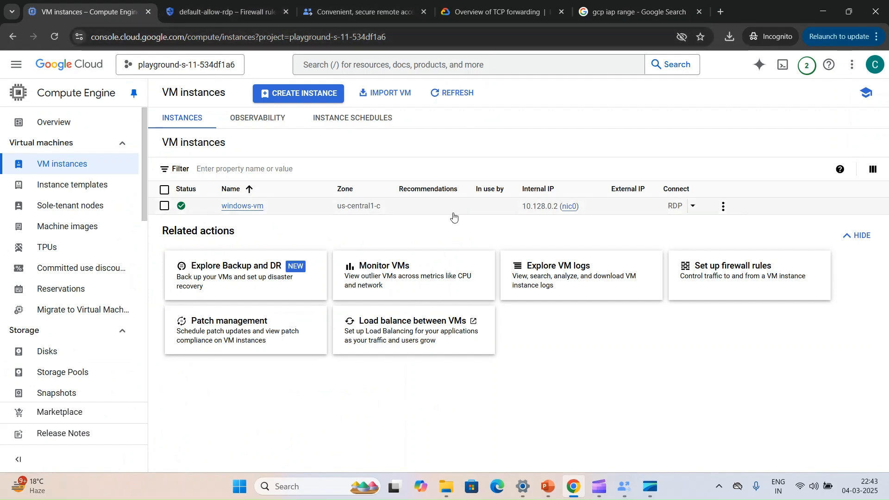
Copy the PowerShell commands for installing Chrome Remote Desktop Host, then return to VM instances.
{"action": "left_click", "coordinate": [499, 3]}
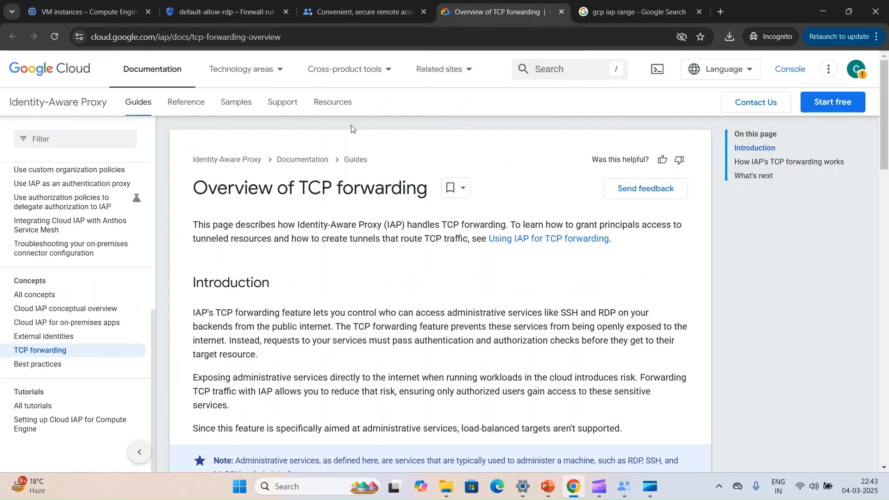
{"action": "left_click", "coordinate": [509, 31]}
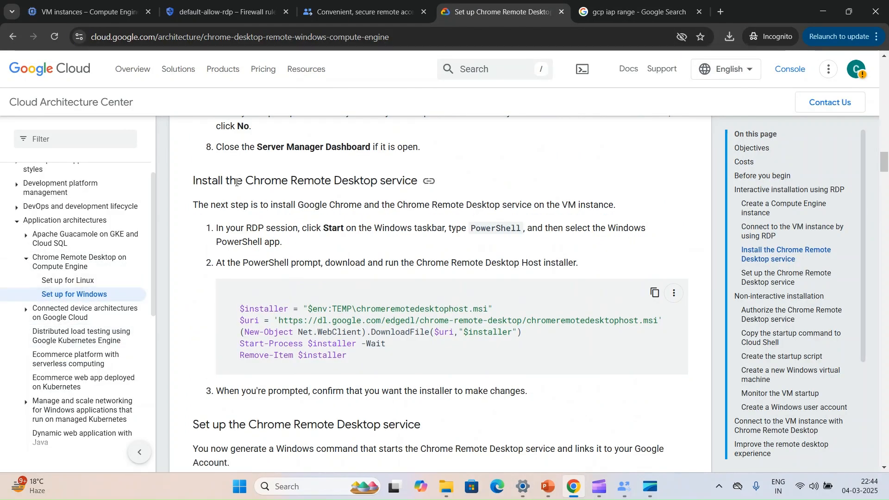
{"action": "left_click", "coordinate": [654, 292]}
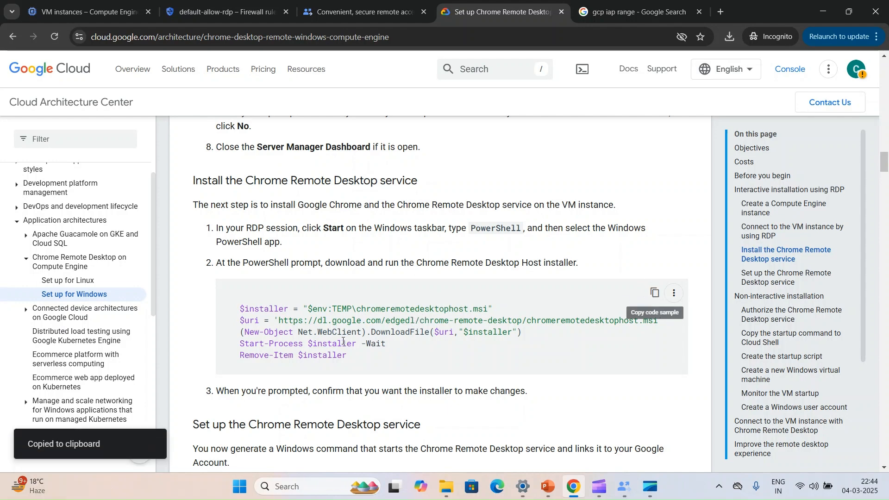
{"action": "left_click", "coordinate": [88, 11]}
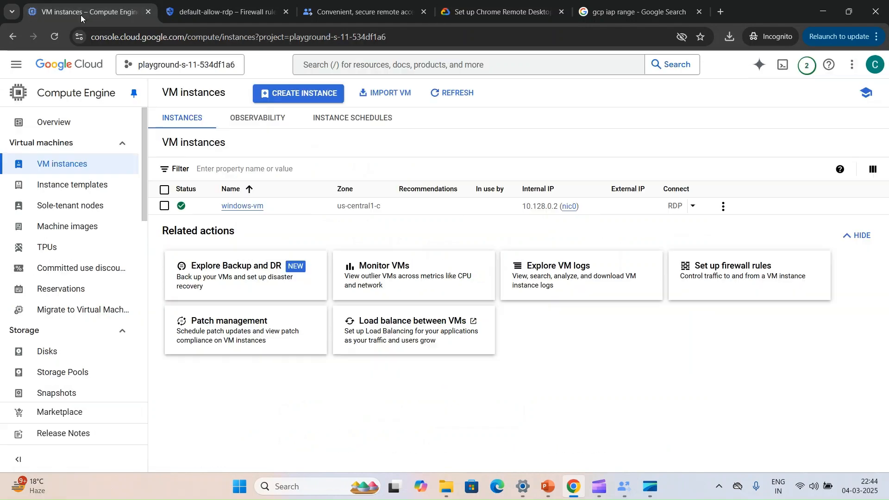
Open the windows-vm instance details and start editing its settings.
{"action": "left_click", "coordinate": [165, 207]}
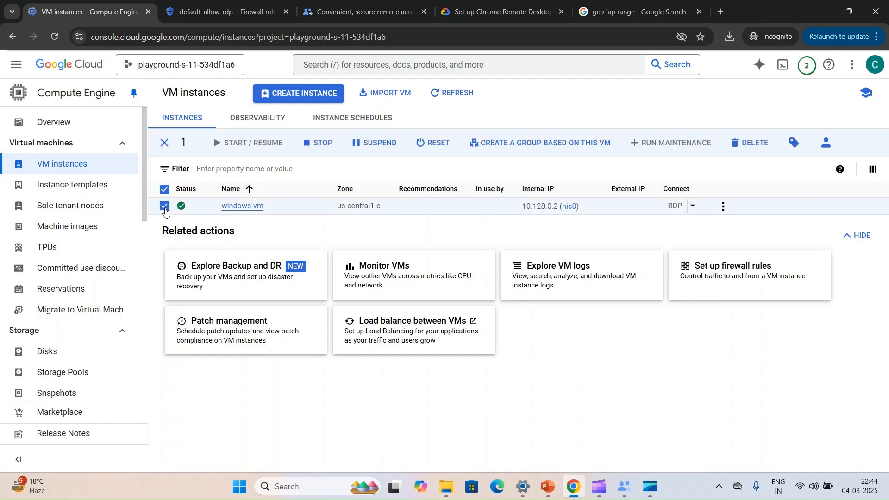
{"action": "left_click", "coordinate": [230, 206]}
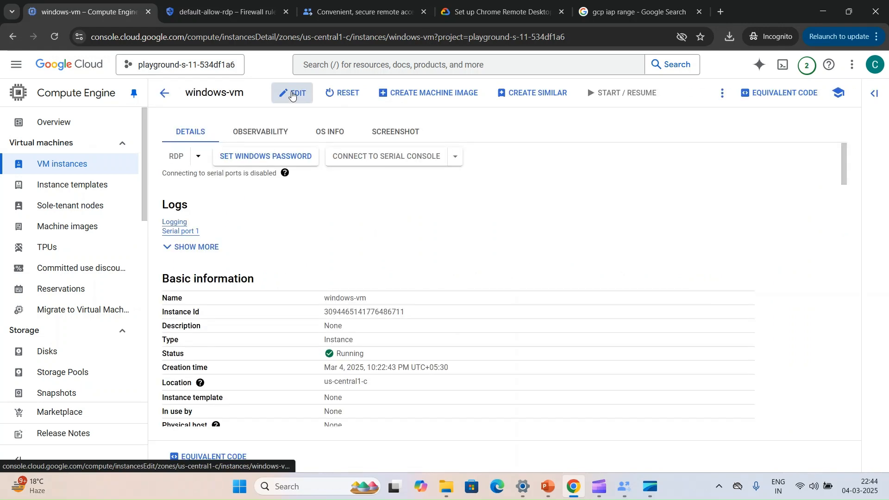
{"action": "left_click", "coordinate": [291, 94]}
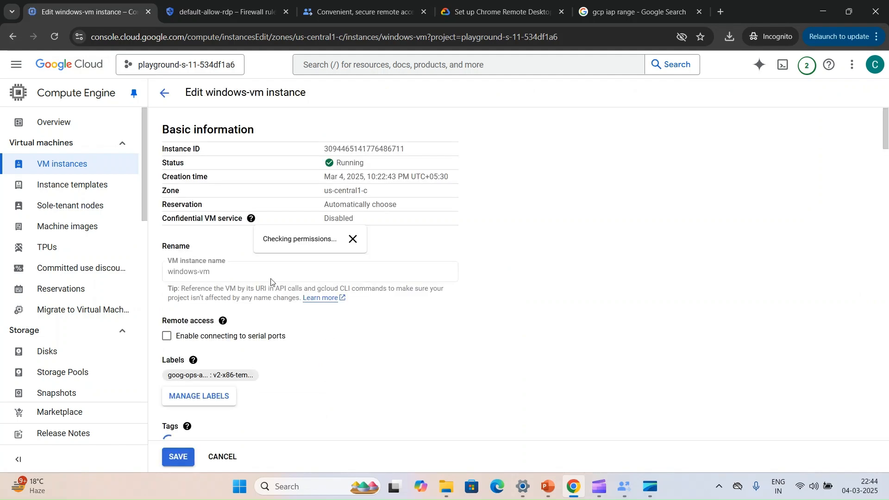
{"action": "scroll", "coordinate": [331, 247], "scroll_direction": "down", "scroll_amount": 3}
{"action": "scroll", "coordinate": [301, 258], "scroll_direction": "down", "scroll_amount": 5}
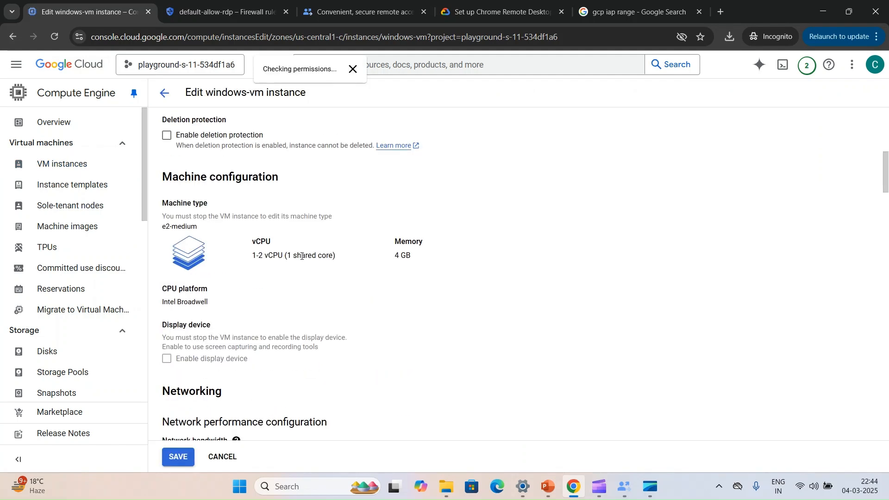
{"action": "scroll", "coordinate": [301, 258], "scroll_direction": "down", "scroll_amount": 7}
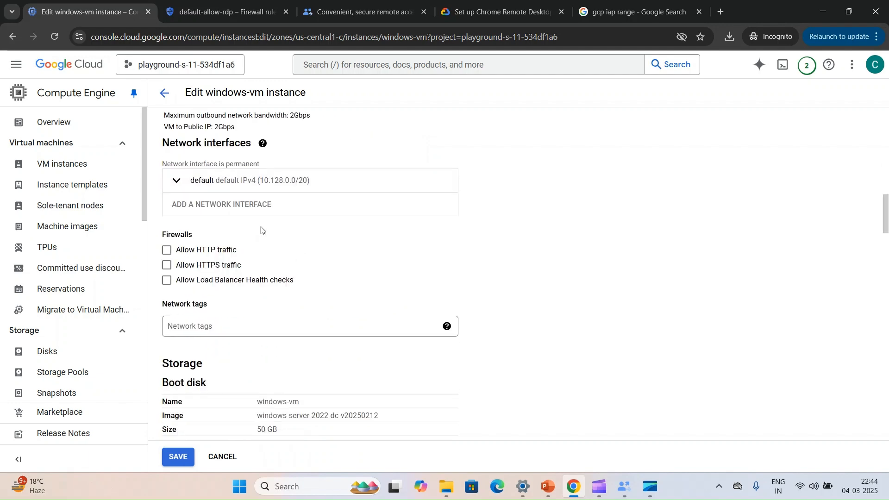
Set the default interface's external IPv4 address to Ephemeral and save, giving 35.232.149.26.
{"action": "left_click", "coordinate": [211, 185]}
{"action": "scroll", "coordinate": [246, 279], "scroll_direction": "down", "scroll_amount": 3}
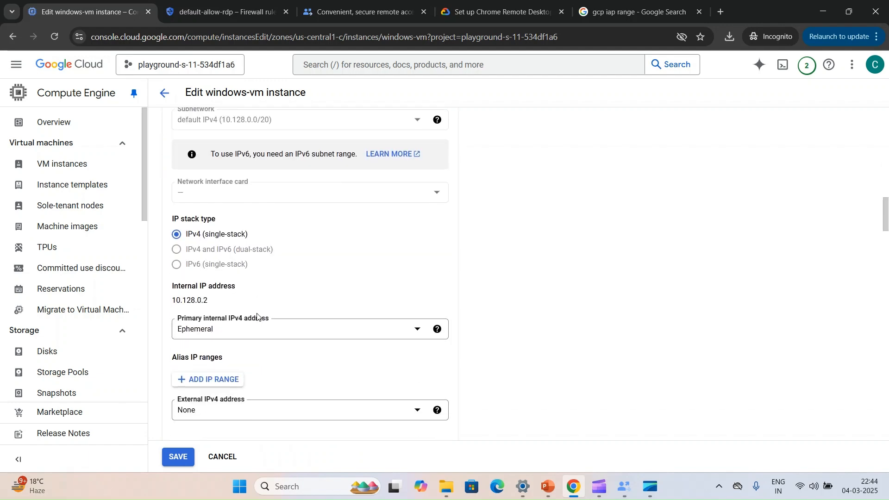
{"action": "left_click", "coordinate": [250, 407]}
{"action": "left_click", "coordinate": [227, 376]}
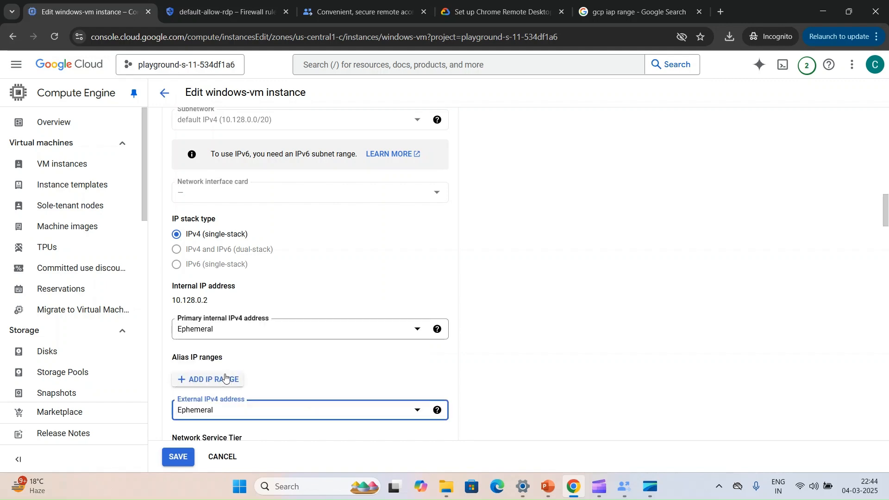
{"action": "scroll", "coordinate": [225, 378], "scroll_direction": "down", "scroll_amount": 4}
{"action": "left_click", "coordinate": [420, 402]}
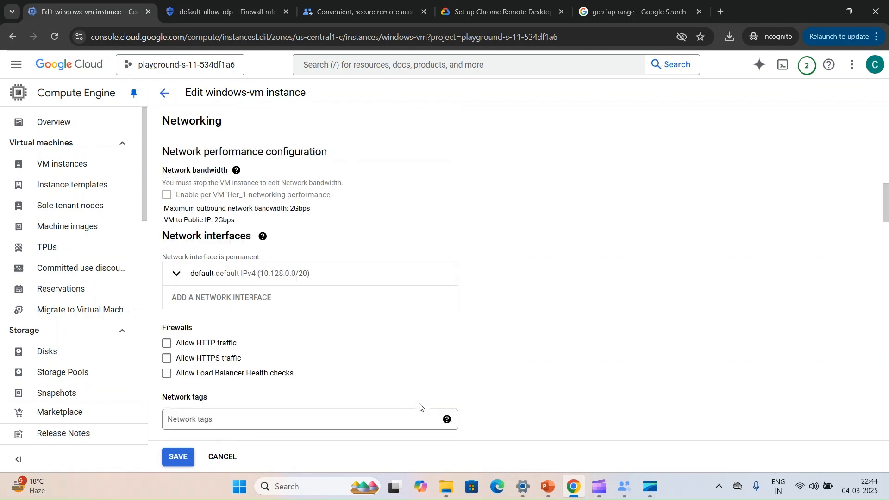
{"action": "left_click", "coordinate": [177, 458]}
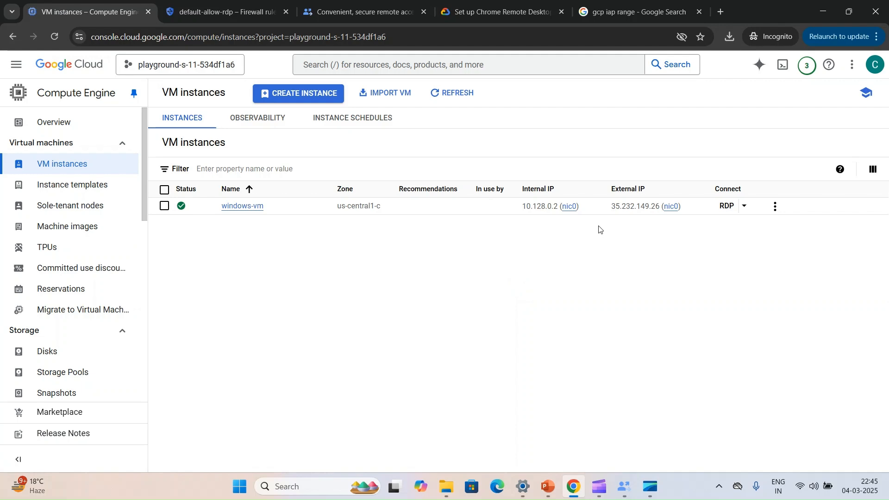
{"action": "left_click", "coordinate": [456, 12]}
Copy the installer download commands and launch Windows PowerShell on windows-vm via a 'powershell' search.
{"action": "left_click", "coordinate": [654, 292]}
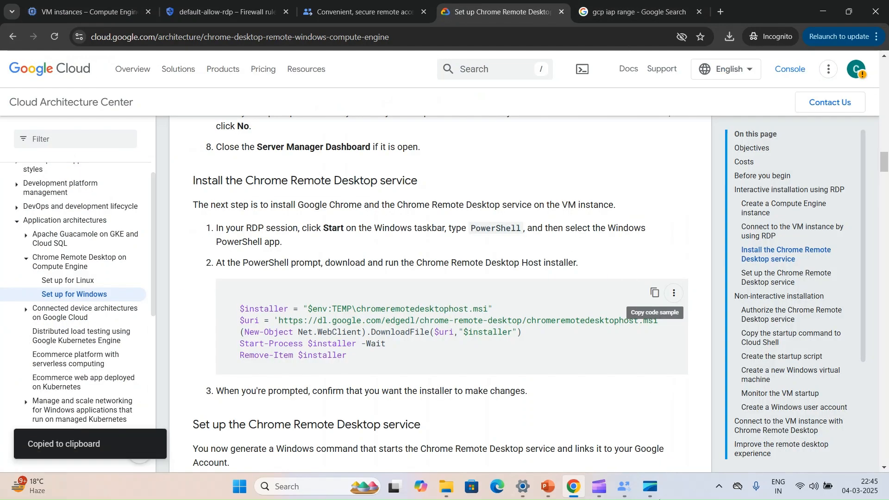
{"action": "left_click", "coordinate": [624, 487]}
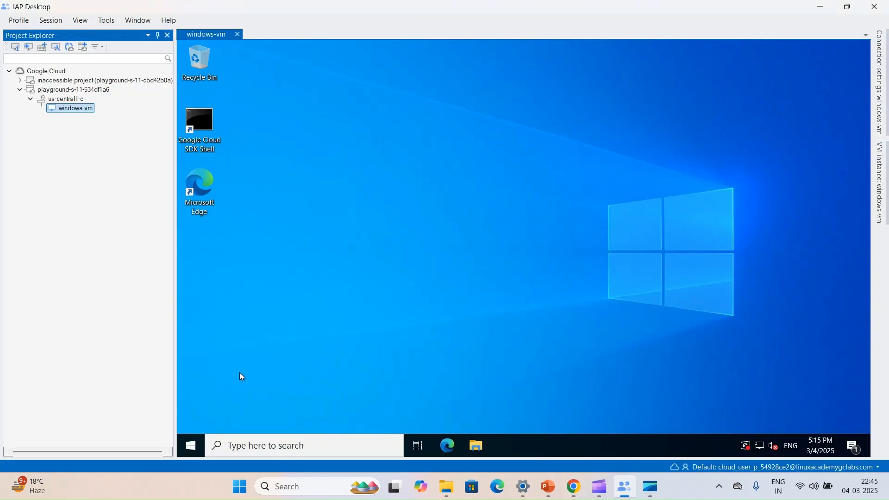
{"action": "left_click", "coordinate": [276, 452]}
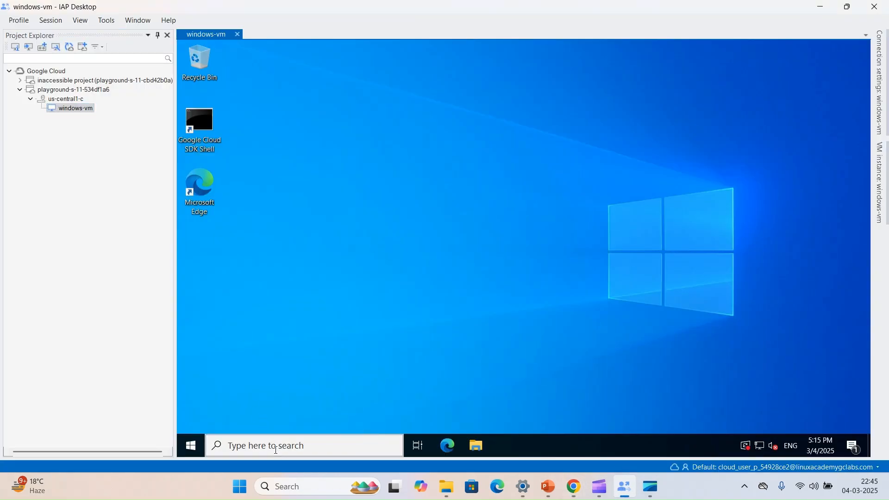
{"action": "type", "text": "pow"}
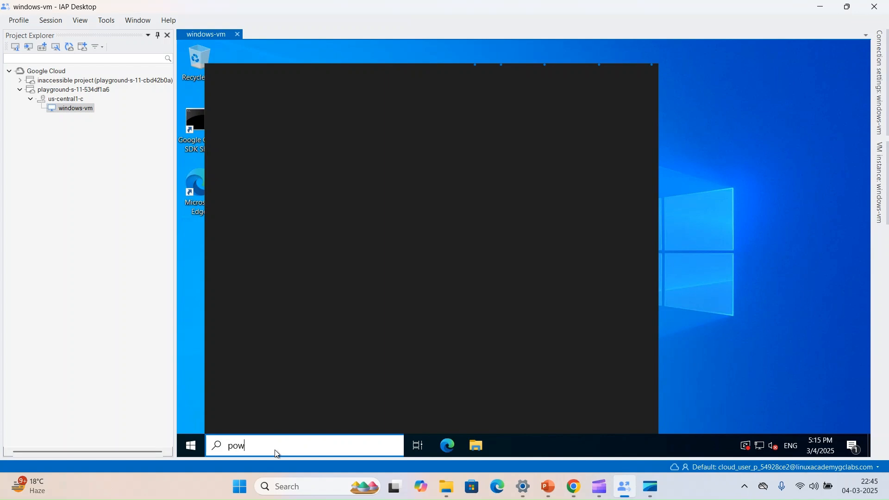
{"action": "type", "text": "ershe"}
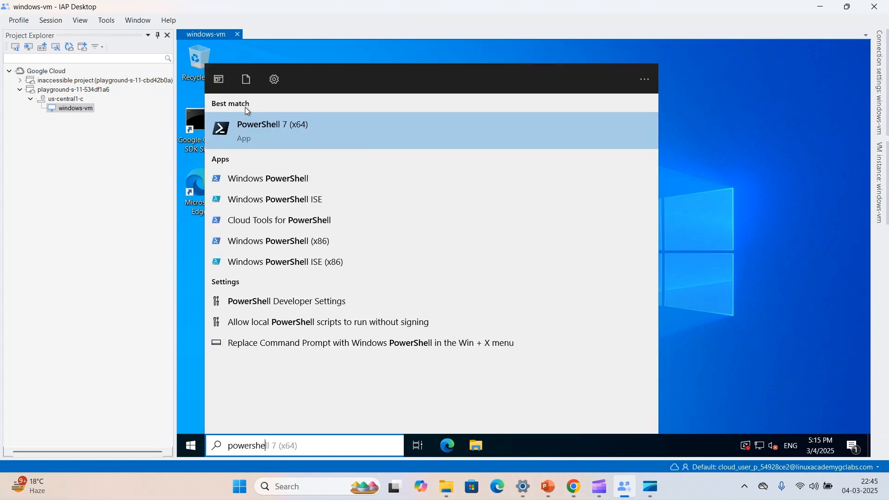
{"action": "type", "text": "ll"}
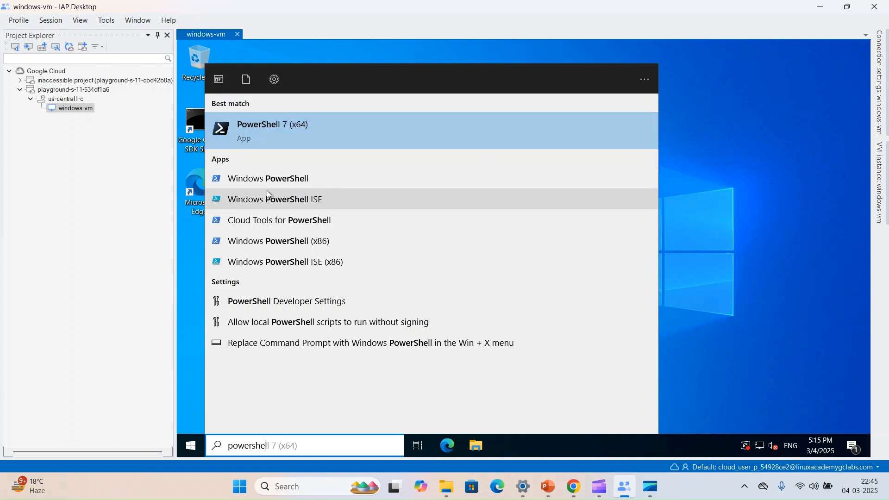
{"action": "left_click", "coordinate": [276, 182]}
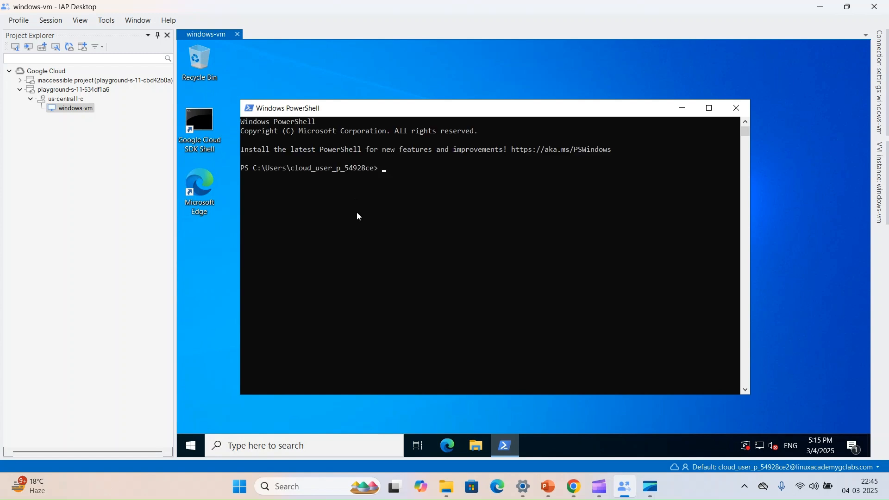
Download chromeremotedesktophost.msi to $env:TEMP via WebClient, then run it with Start-Process -Wait.
{"action": "type", "text": "$installer = \"$env:TEMP\\chromeremotedesktophost.msi\""}
{"action": "key", "text": "Return"}
{"action": "type", "text": "$uri = 'https://dl.google.com/edgedl/chrome-remote-desktop/chromeremotedesktophost.msi'"}
{"action": "key", "text": "Return"}
{"action": "type", "text": "(New-Object Net.WebClient).DownloadFile($uri,\"$installer\")"}
{"action": "key", "text": "Return"}
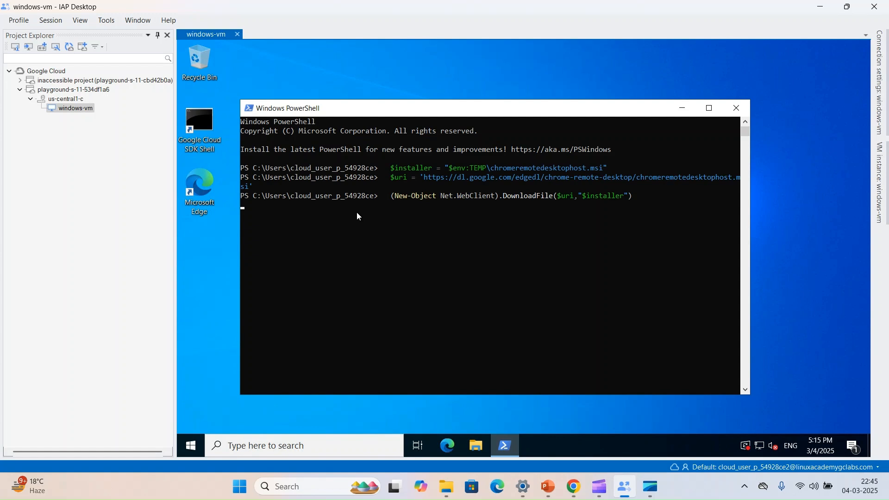
{"action": "type", "text": "Start-Process $installer -Wait"}
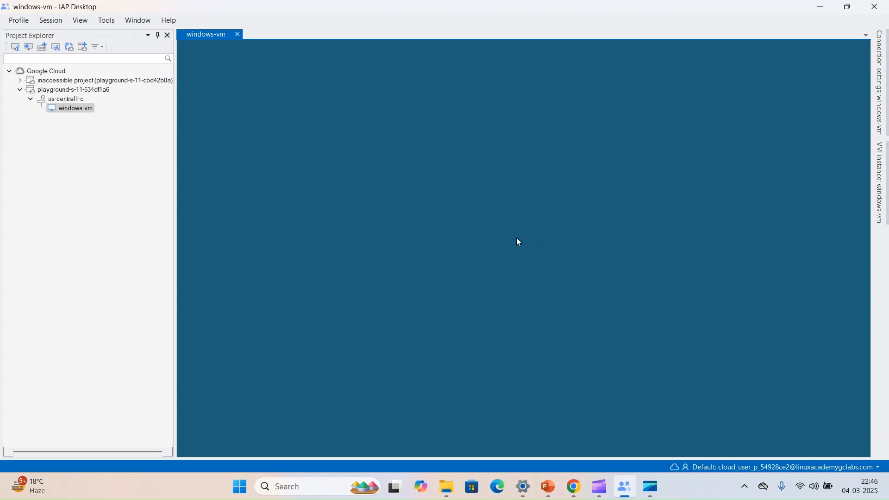
Approve the host installer and open the Chrome Remote Desktop command line setup page.
{"action": "left_click", "coordinate": [471, 327]}
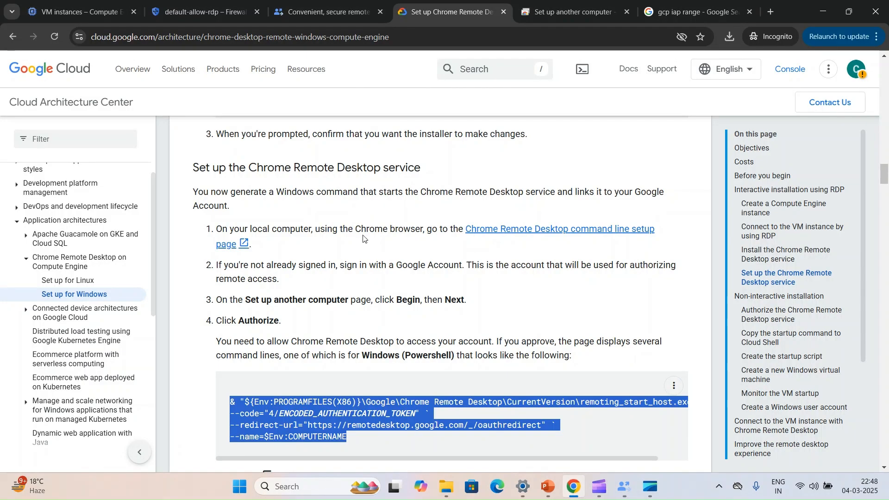
{"action": "scroll", "coordinate": [481, 216], "scroll_direction": "up", "scroll_amount": 7}
{"action": "scroll", "coordinate": [481, 217], "scroll_direction": "down", "scroll_amount": 7}
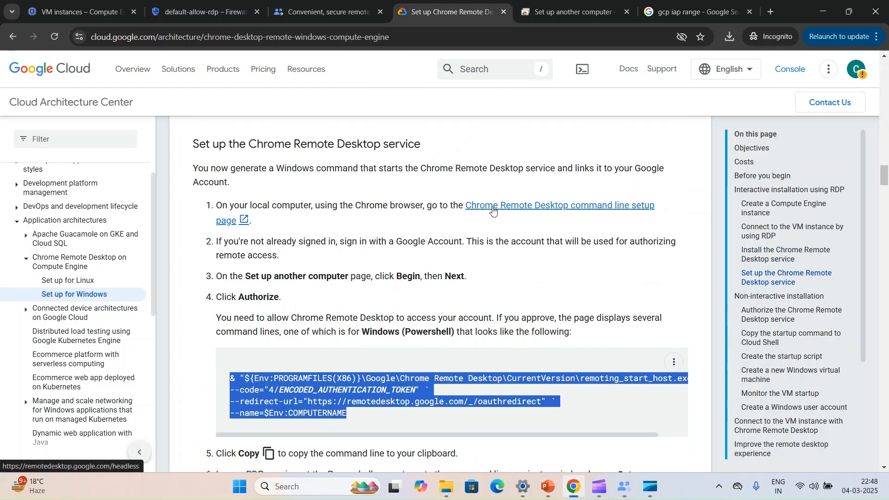
{"action": "left_click", "coordinate": [466, 218]}
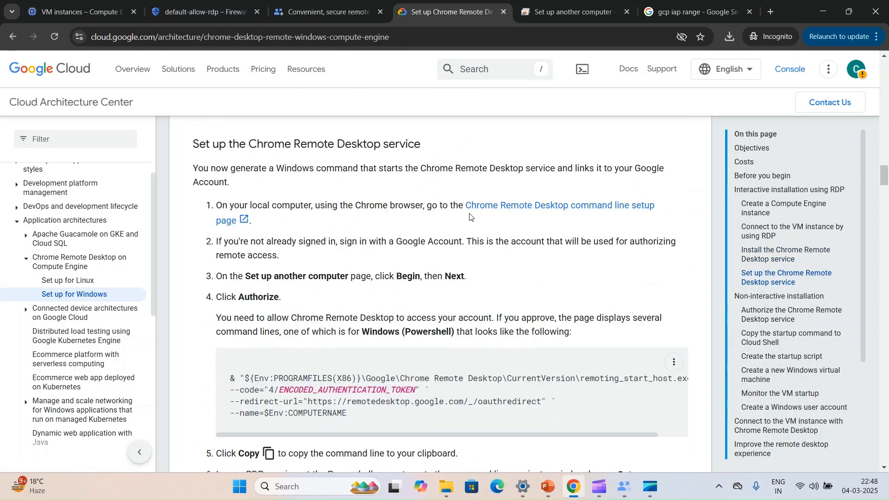
{"action": "left_click", "coordinate": [485, 209]}
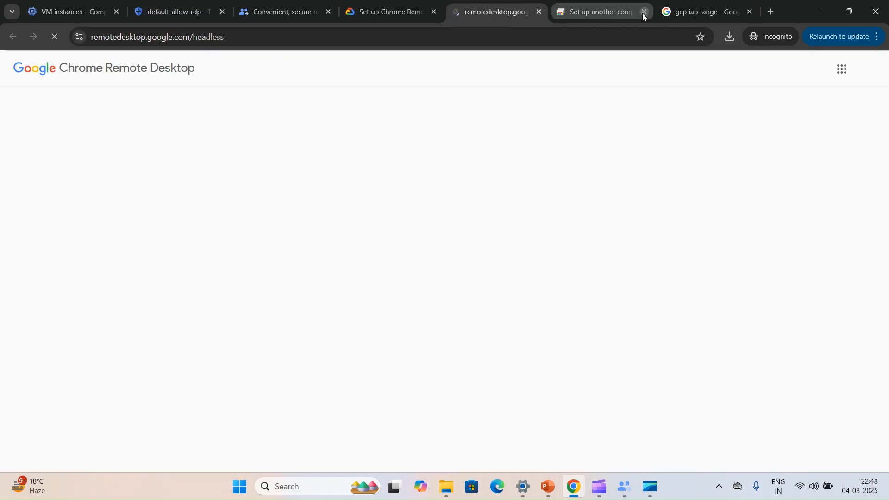
{"action": "left_click", "coordinate": [644, 12]}
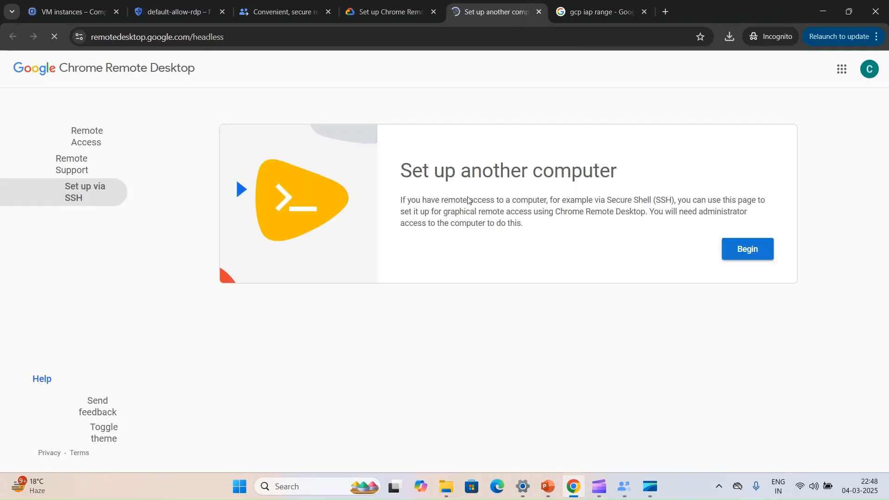
Authorize setting up another computer and copy the Windows (PowerShell) start command.
{"action": "left_click", "coordinate": [735, 250]}
{"action": "left_click", "coordinate": [735, 284]}
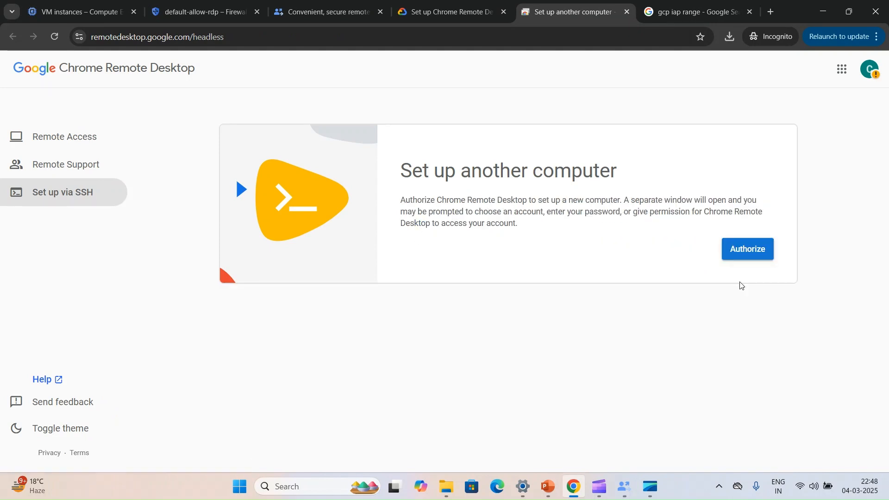
{"action": "left_click", "coordinate": [751, 250]}
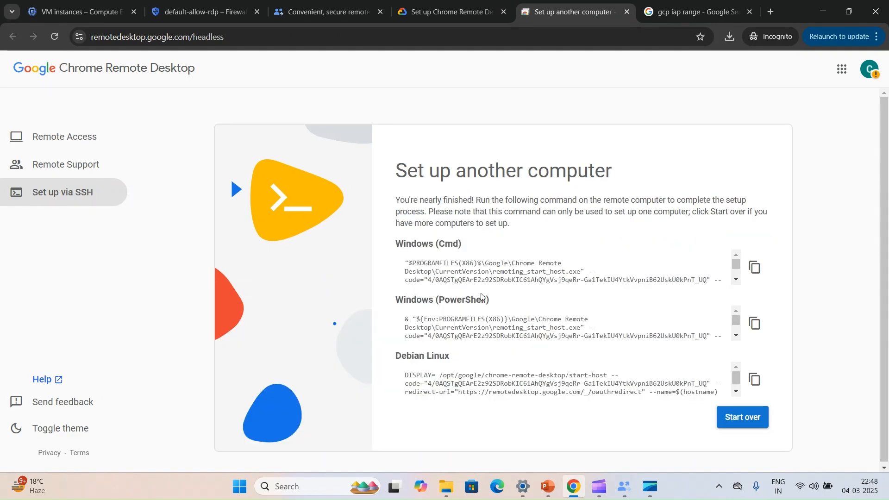
{"action": "left_click", "coordinate": [755, 323]}
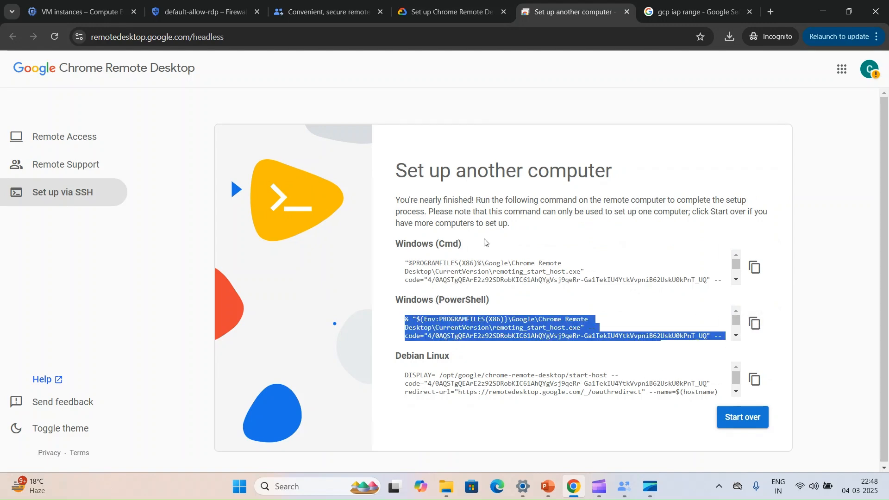
{"action": "left_click", "coordinate": [639, 487]}
Run the pasted start command in PowerShell, approve the UAC prompt, and set the remote access PIN.
{"action": "right_click", "coordinate": [538, 327]}
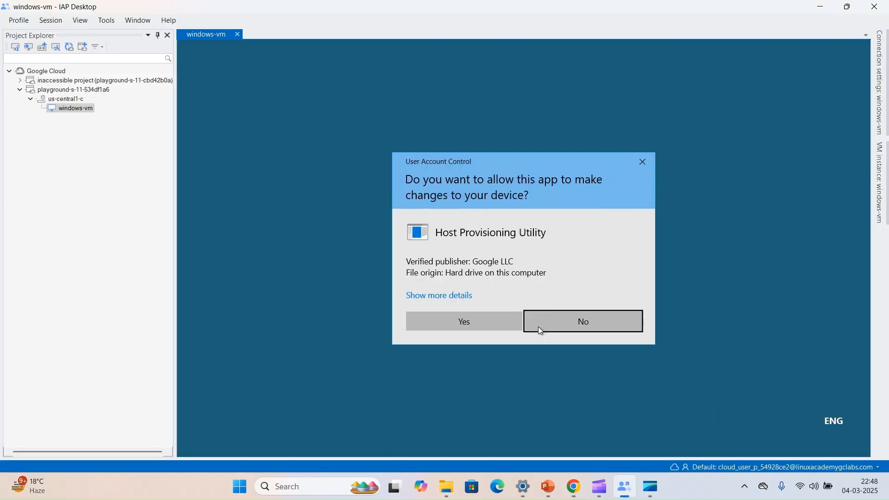
{"action": "left_click", "coordinate": [490, 328]}
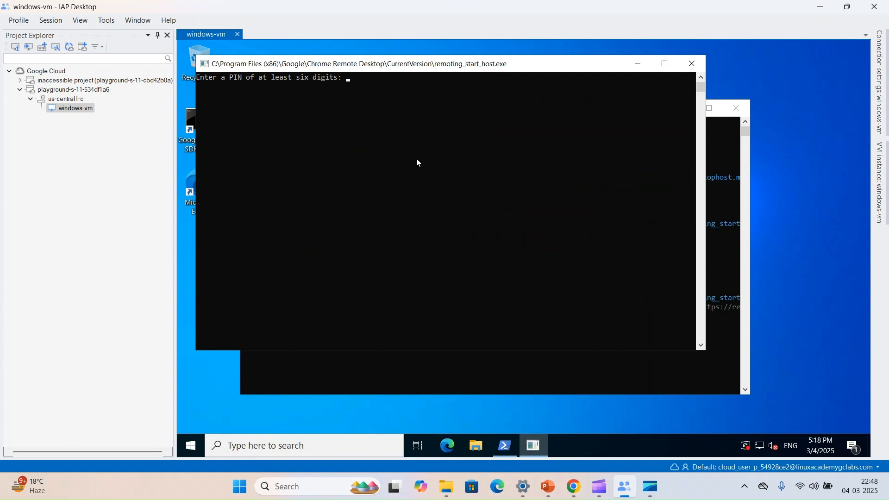
{"action": "key", "text": "Return"}
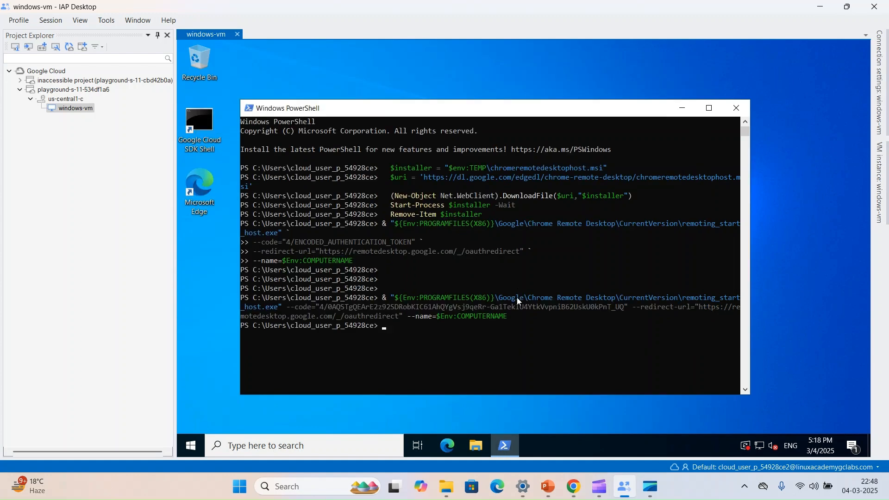
{"action": "key", "text": "alt+Tab"}
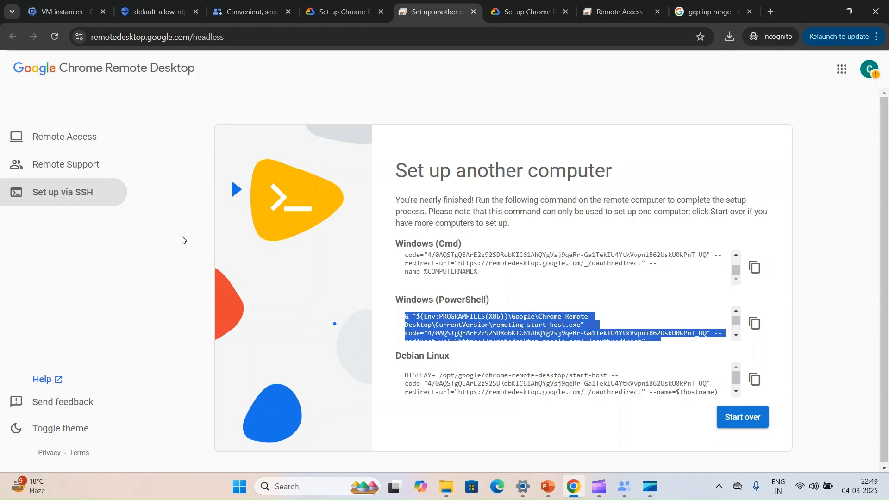
Confirm WINDOWS-VM shows Online under Remote Access and open its session up to the PIN prompt.
{"action": "left_click", "coordinate": [68, 137]}
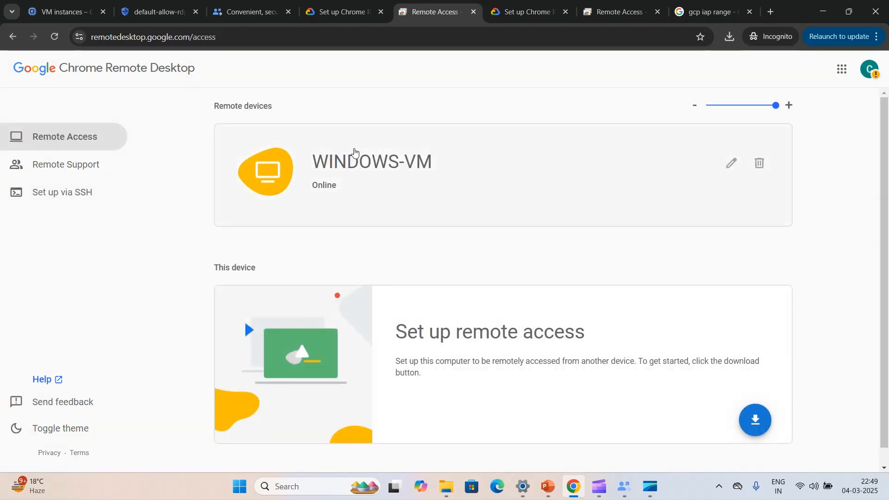
{"action": "left_click", "coordinate": [65, 12]}
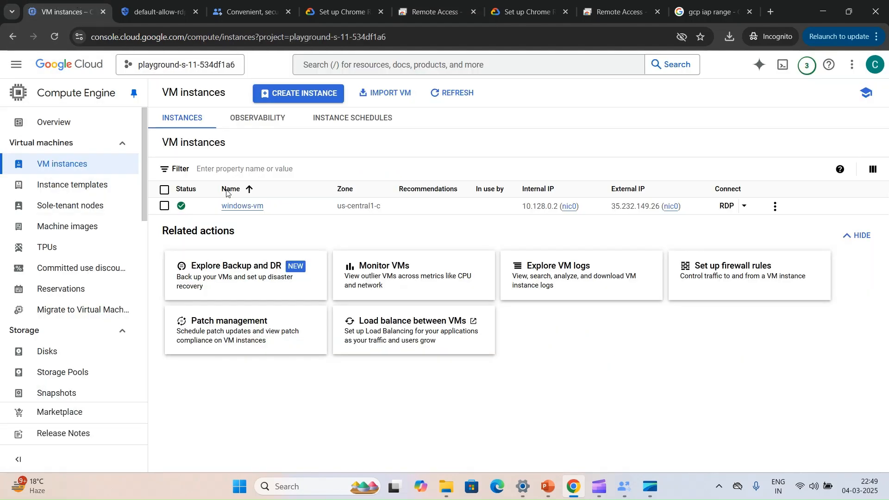
{"action": "left_click", "coordinate": [439, 4]}
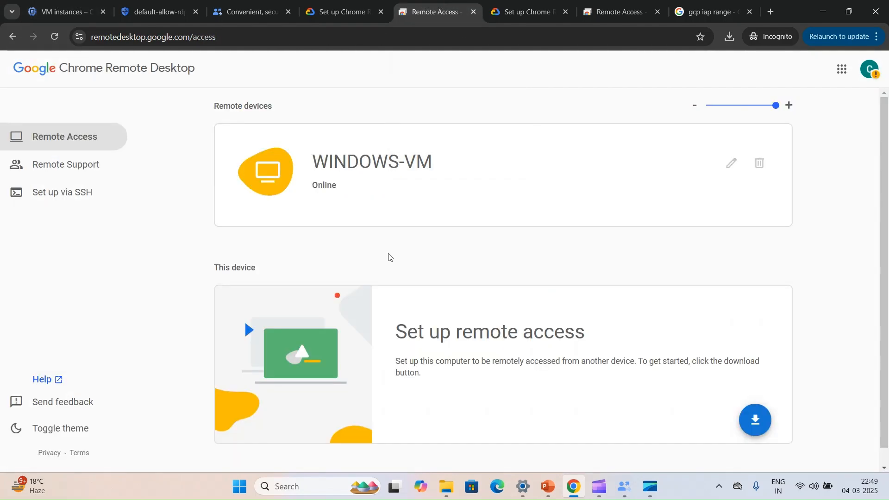
{"action": "left_click", "coordinate": [403, 192]}
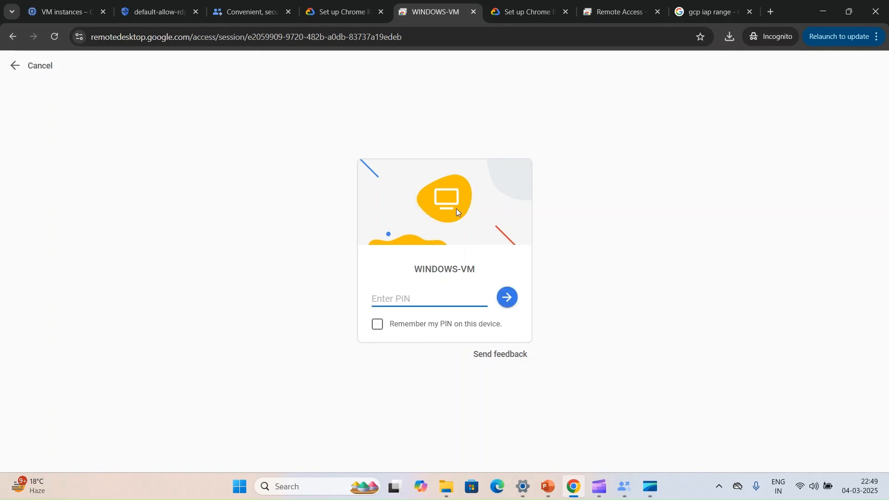
{"action": "left_click", "coordinate": [62, 10]}
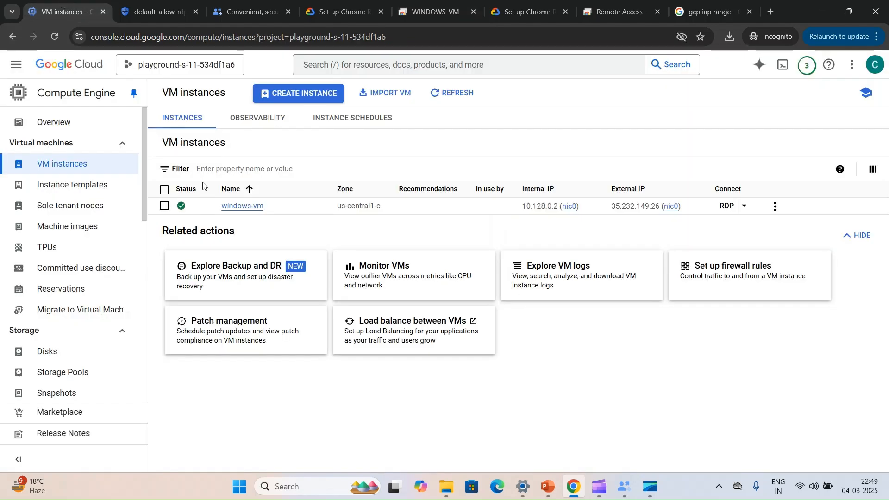
Open the windows-vm instance details and start editing it.
{"action": "left_click", "coordinate": [242, 206]}
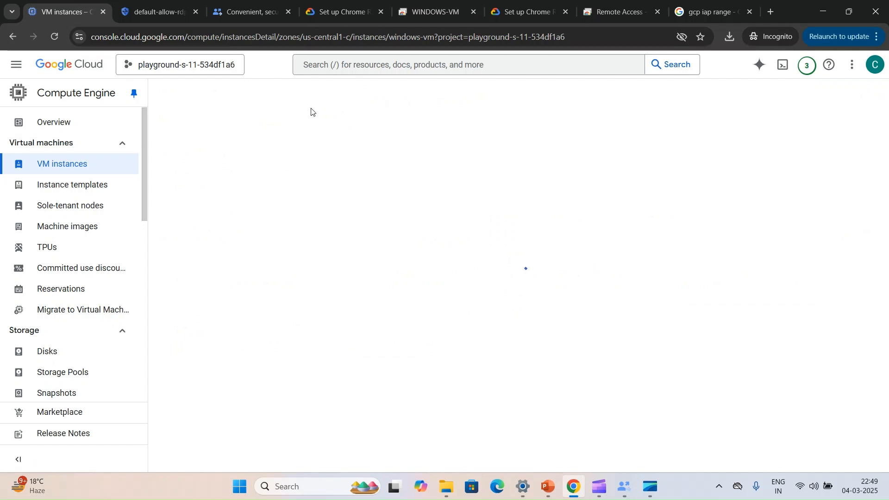
{"action": "left_click", "coordinate": [295, 93]}
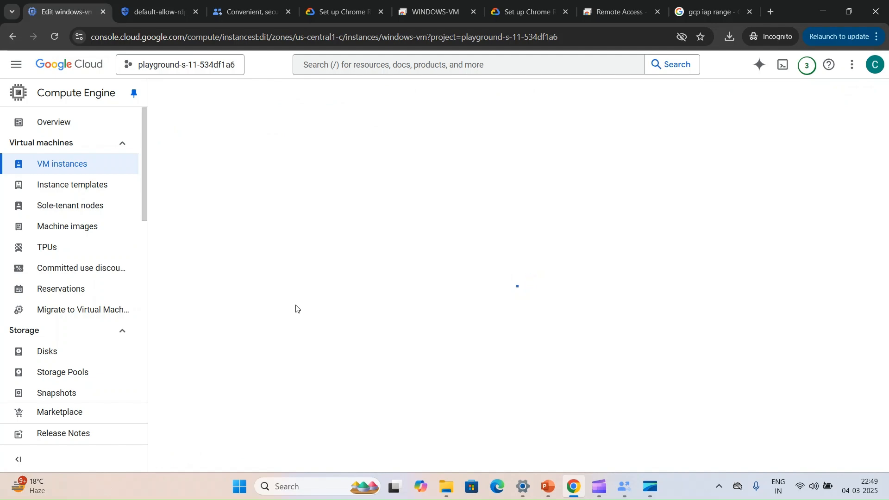
{"action": "scroll", "coordinate": [297, 309], "scroll_direction": "down", "scroll_amount": 12}
{"action": "scroll", "coordinate": [296, 308], "scroll_direction": "down", "scroll_amount": 1}
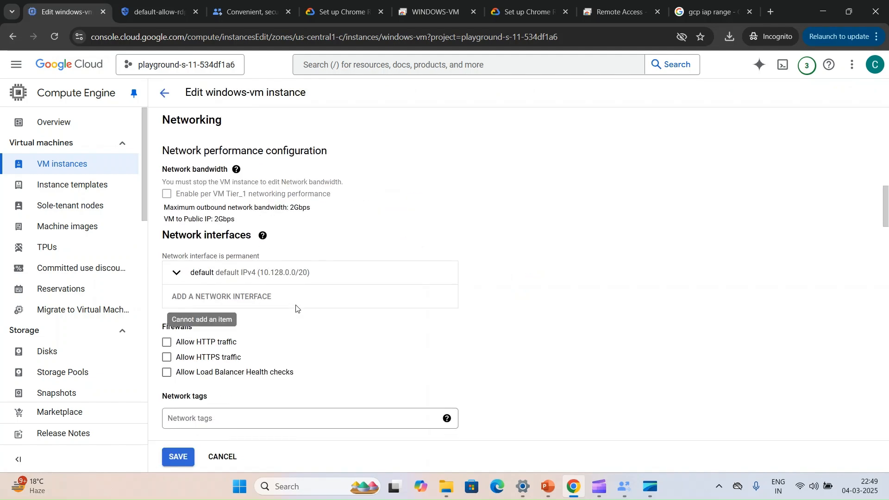
Set the default interface's external IPv4 address to None, keeping internal Ephemeral, and save.
{"action": "left_click", "coordinate": [242, 270]}
{"action": "scroll", "coordinate": [259, 358], "scroll_direction": "down", "scroll_amount": 4}
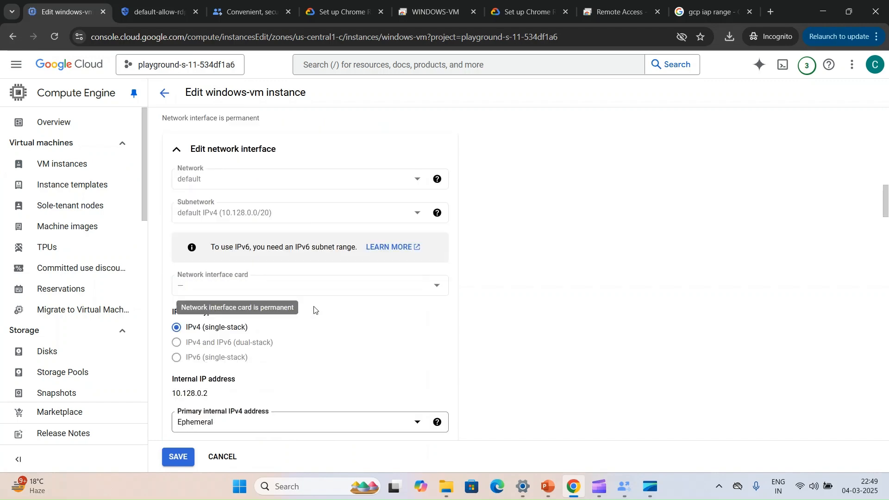
{"action": "left_click", "coordinate": [250, 370]}
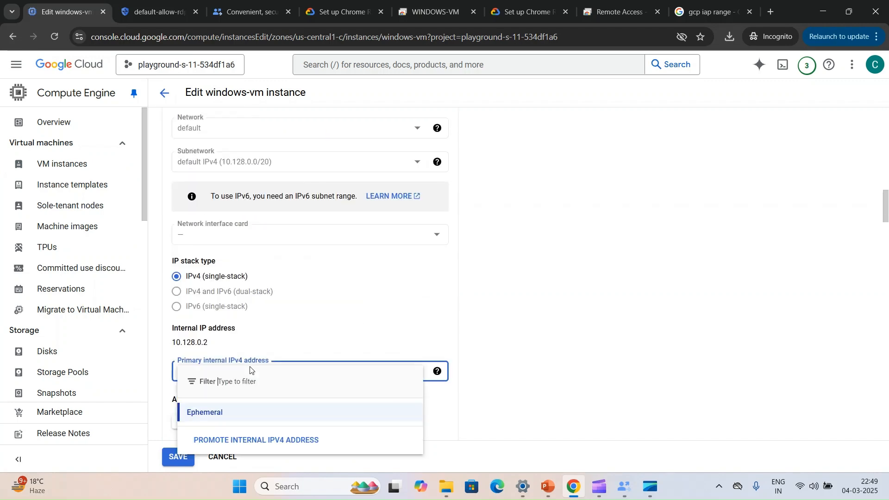
{"action": "left_click", "coordinate": [359, 310]}
{"action": "scroll", "coordinate": [358, 308], "scroll_direction": "down", "scroll_amount": 3}
{"action": "left_click", "coordinate": [299, 318]}
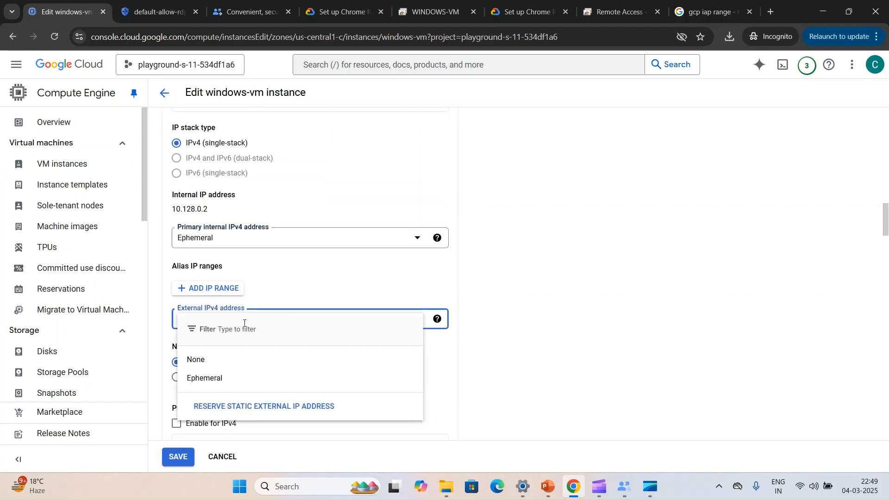
{"action": "left_click", "coordinate": [218, 367]}
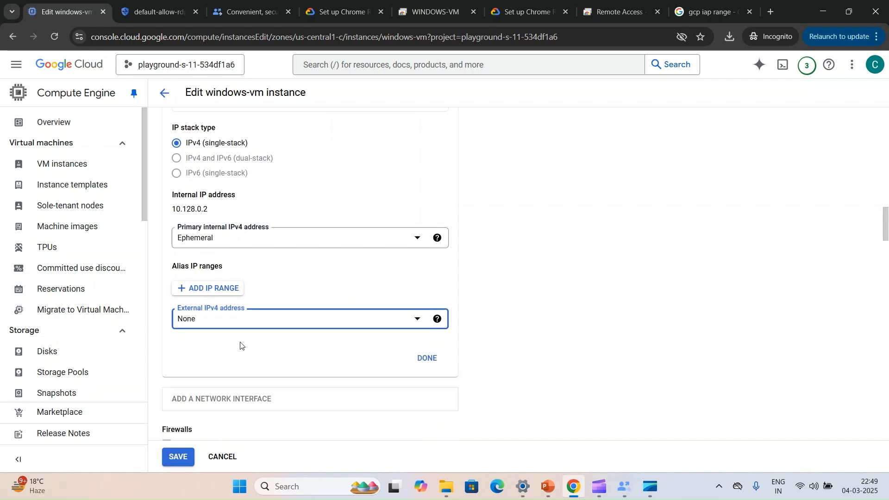
{"action": "left_click", "coordinate": [421, 359]}
{"action": "left_click", "coordinate": [179, 457]}
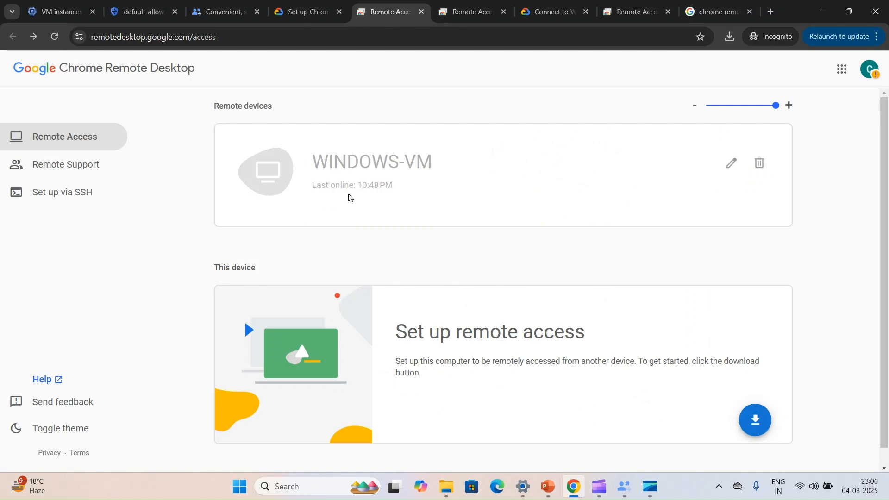
{"action": "left_click", "coordinate": [71, 4]}
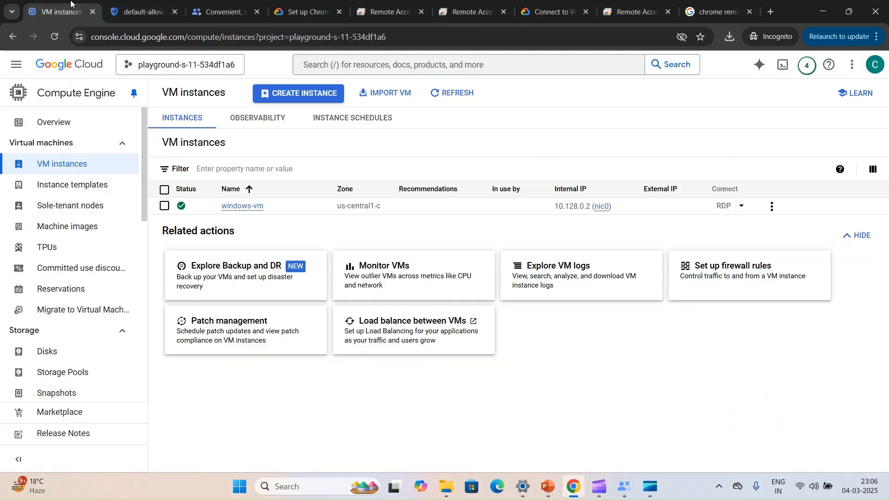
{"action": "left_click", "coordinate": [622, 488]}
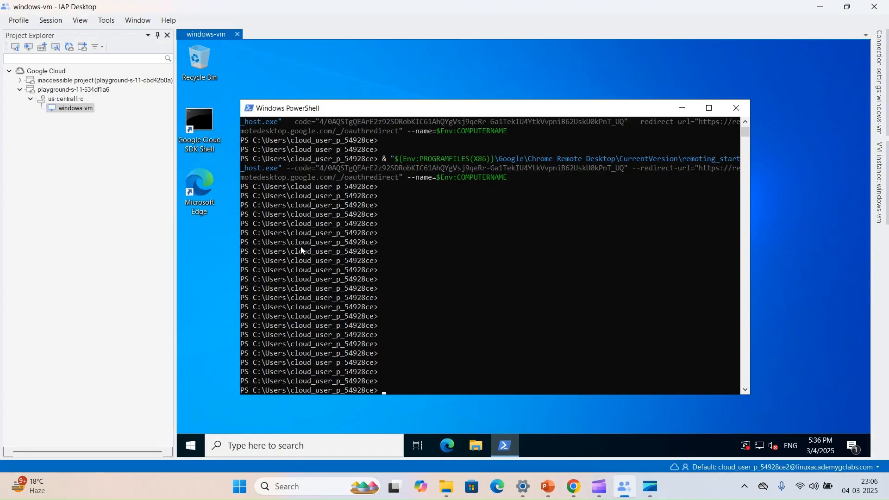
{"action": "key", "text": "Return"}
{"action": "key", "text": "Return"}
{"action": "key", "text": "Return"}
{"action": "key", "text": "Return"}
{"action": "key", "text": "Return"}
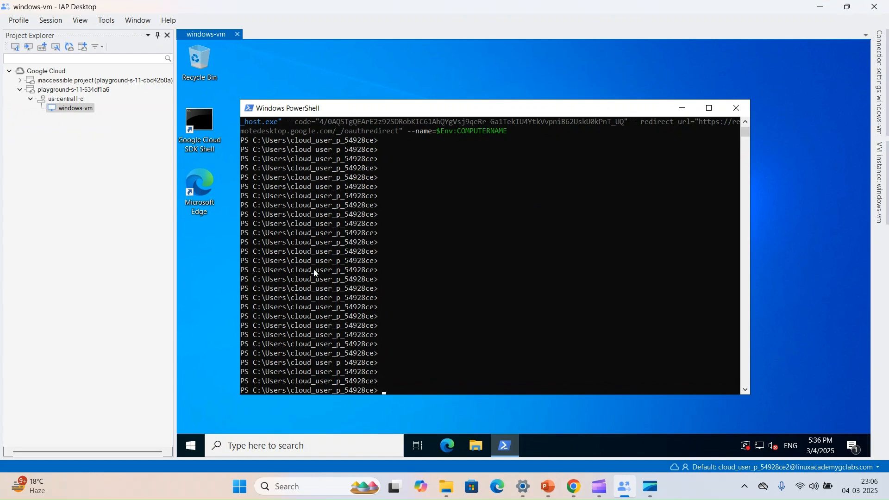
{"action": "left_click", "coordinate": [573, 487]}
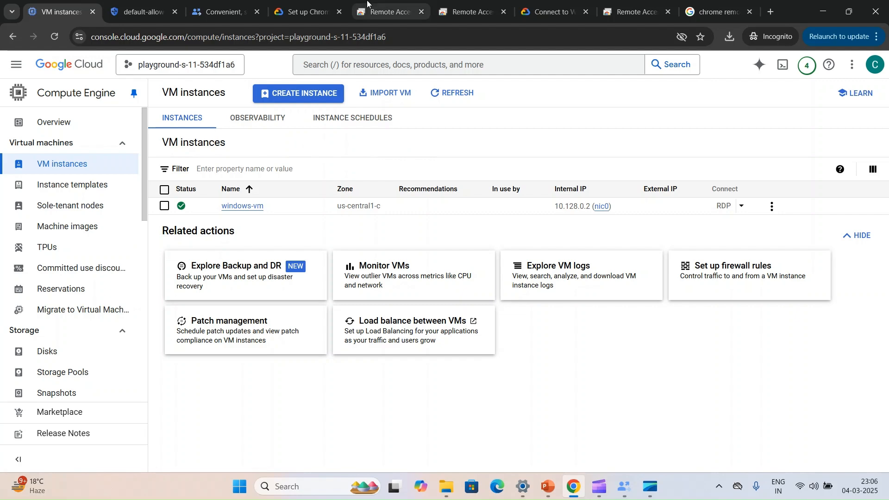
{"action": "left_click", "coordinate": [382, 11]}
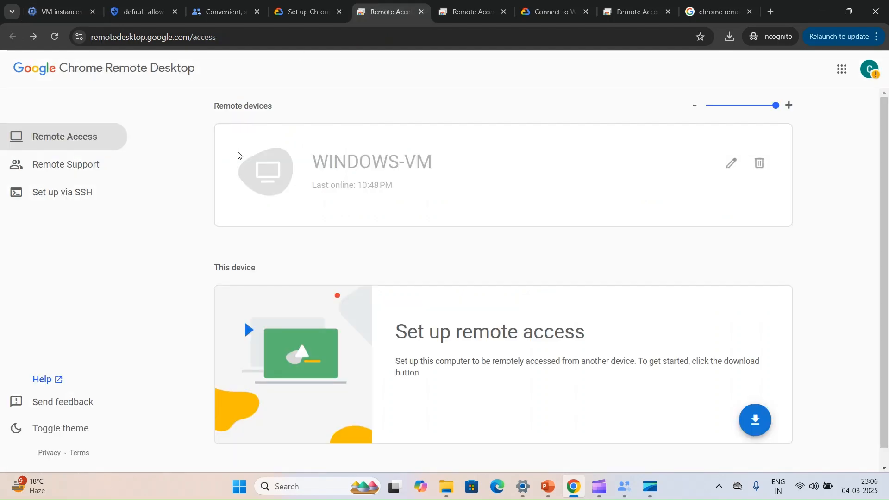
Find Cloud NAT with a 'nat' console search and start creating a gateway.
{"action": "left_click", "coordinate": [138, 11]}
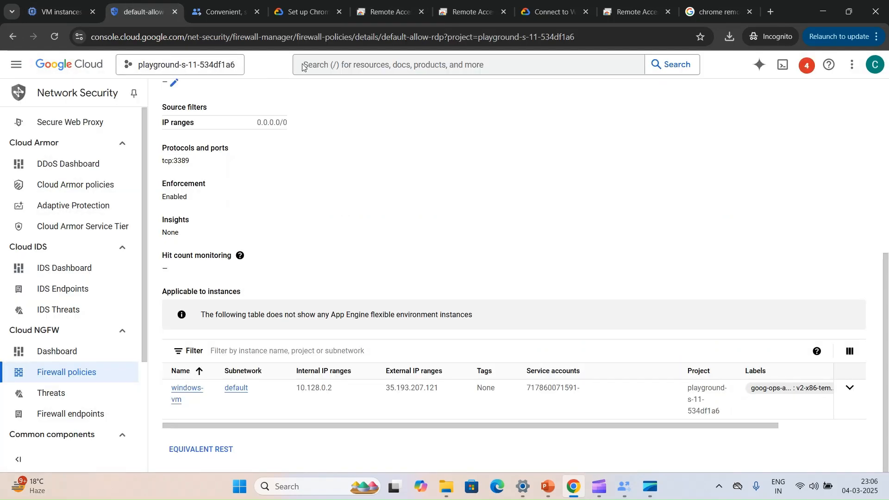
{"action": "left_click", "coordinate": [337, 63]}
{"action": "type", "text": "nat"}
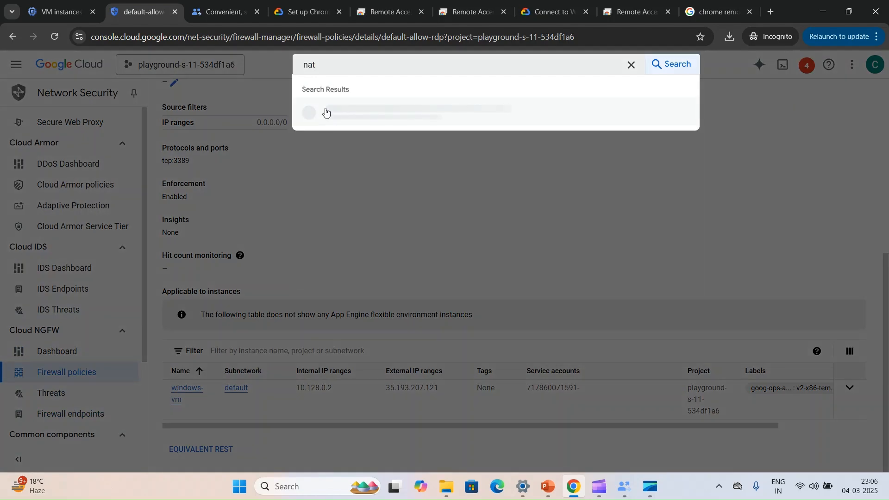
{"action": "left_click", "coordinate": [348, 170]}
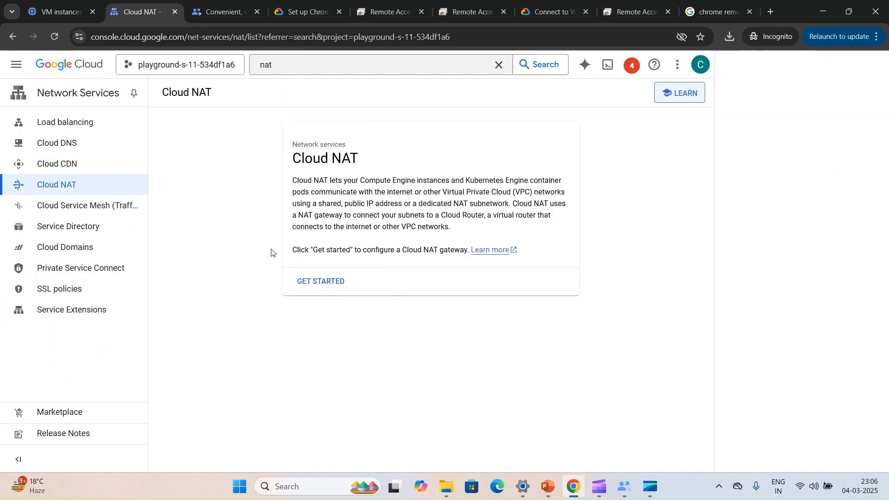
{"action": "left_click", "coordinate": [303, 285]}
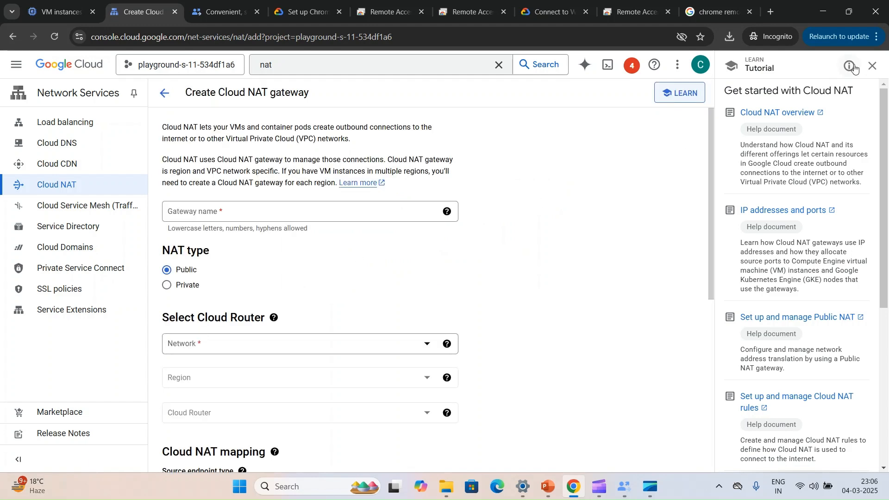
Name the gateway windows-nat and choose the default network.
{"action": "left_click", "coordinate": [277, 207]}
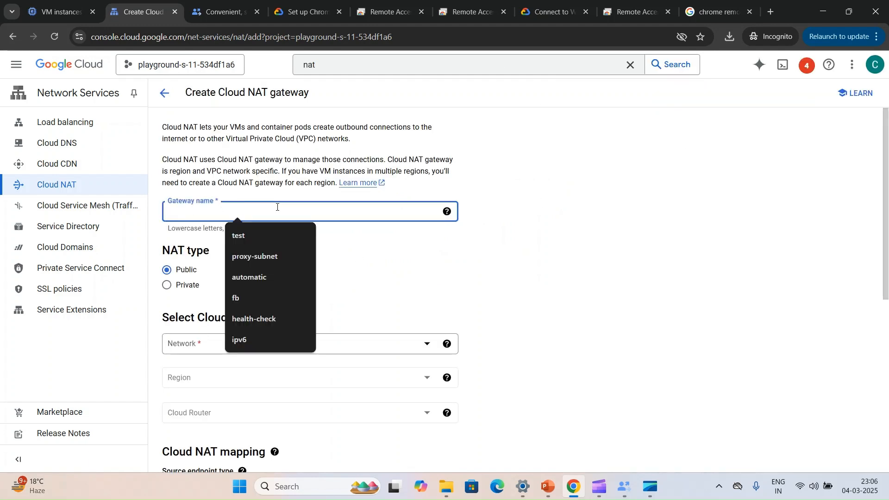
{"action": "type", "text": "windows-nat"}
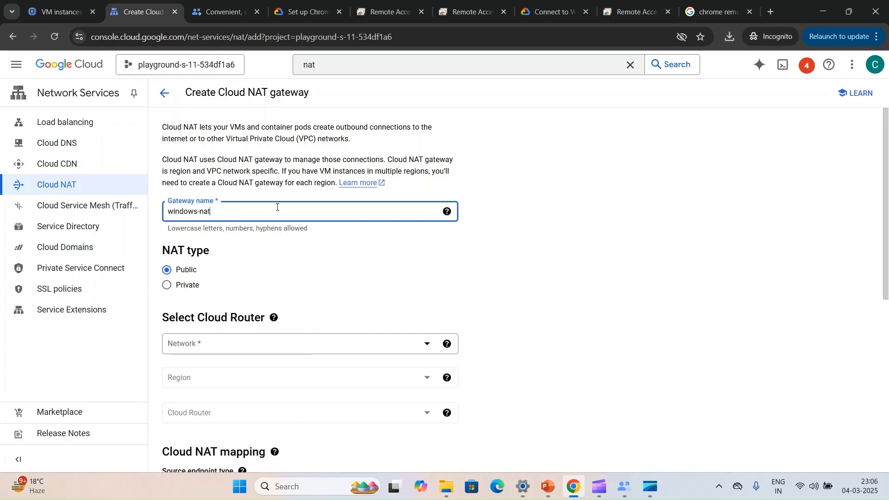
{"action": "left_click", "coordinate": [215, 352]}
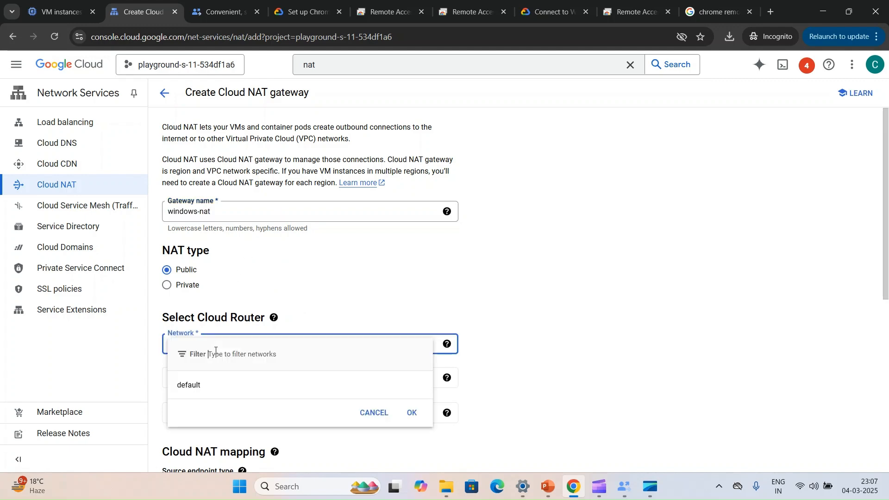
{"action": "left_click", "coordinate": [208, 389]}
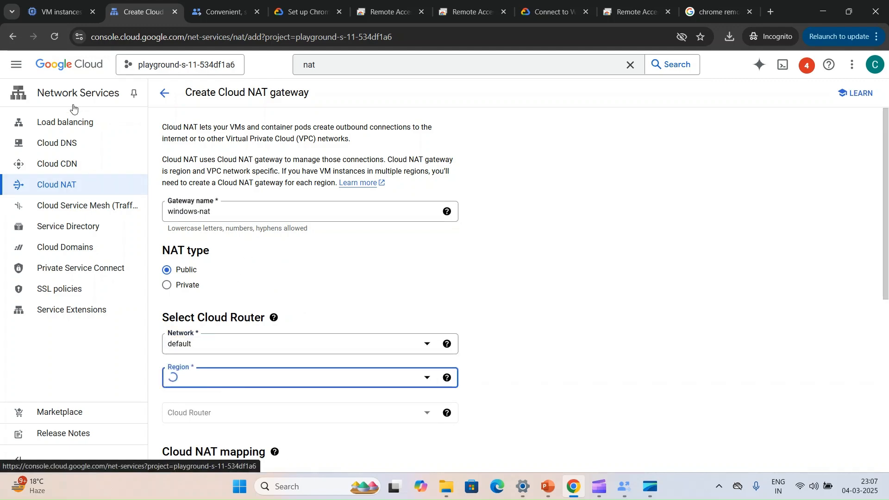
{"action": "left_click", "coordinate": [46, 2]}
{"action": "left_click", "coordinate": [139, 12]}
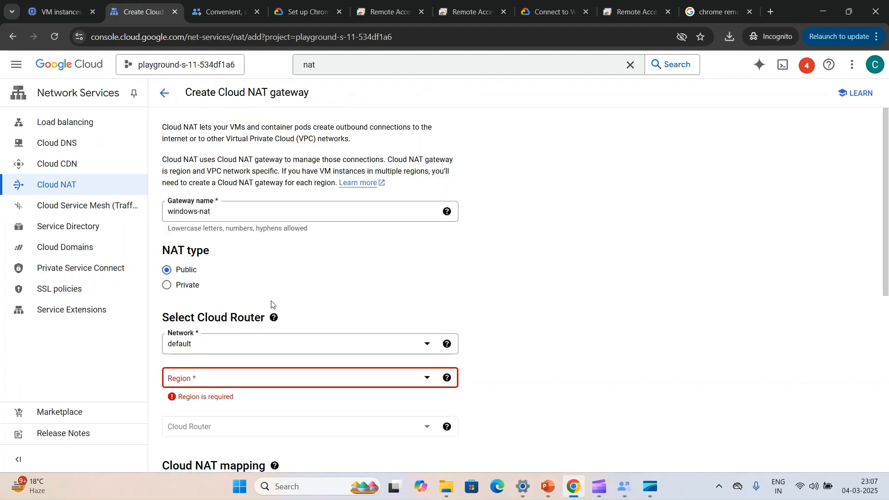
Select region us-central1 (Iowa) and begin creating a new Cloud Router.
{"action": "scroll", "coordinate": [271, 304], "scroll_direction": "down", "scroll_amount": 4}
{"action": "left_click", "coordinate": [333, 189]}
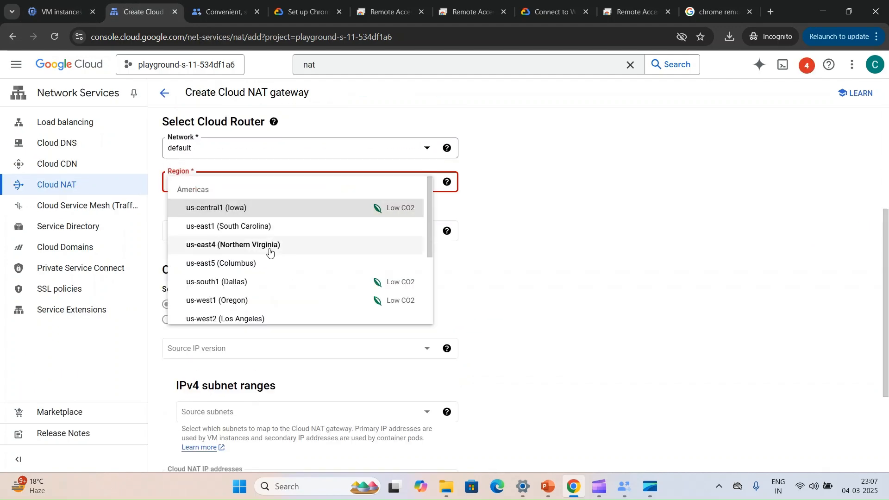
{"action": "left_click", "coordinate": [218, 209]}
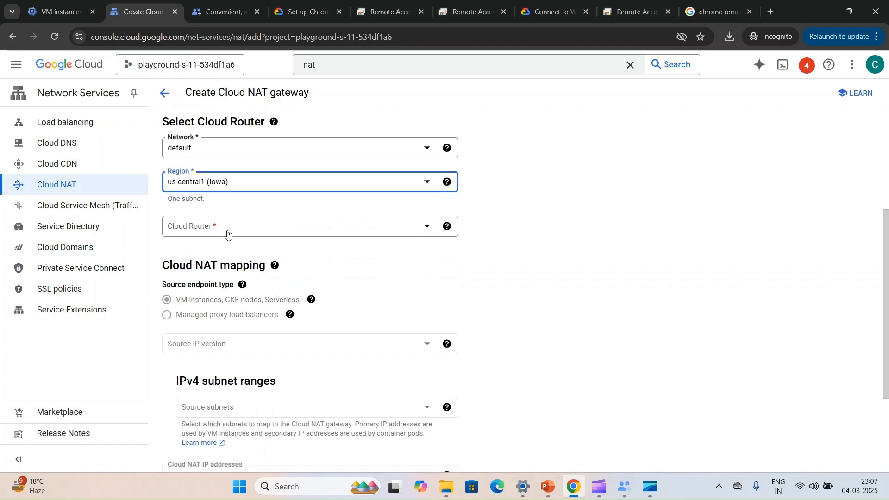
{"action": "left_click", "coordinate": [233, 231]}
{"action": "left_click", "coordinate": [218, 285]}
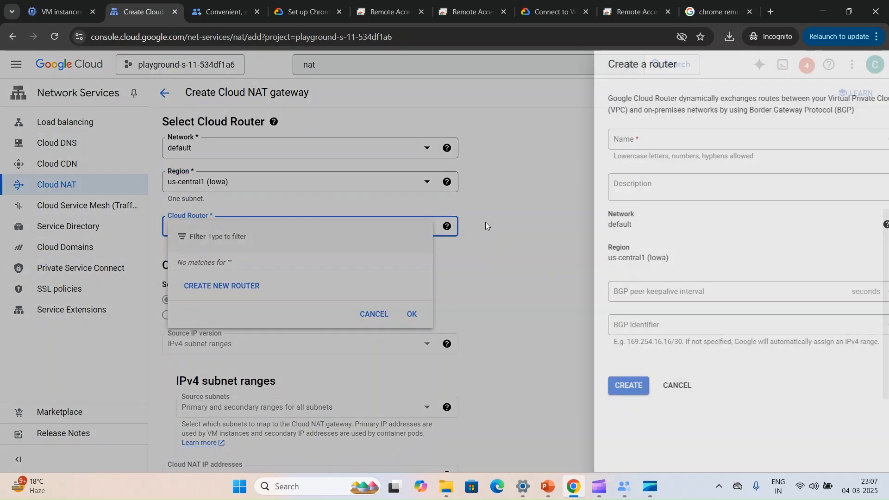
Create the router 'test' and finish creating the windows-nat gateway so it runs.
{"action": "left_click", "coordinate": [590, 138]}
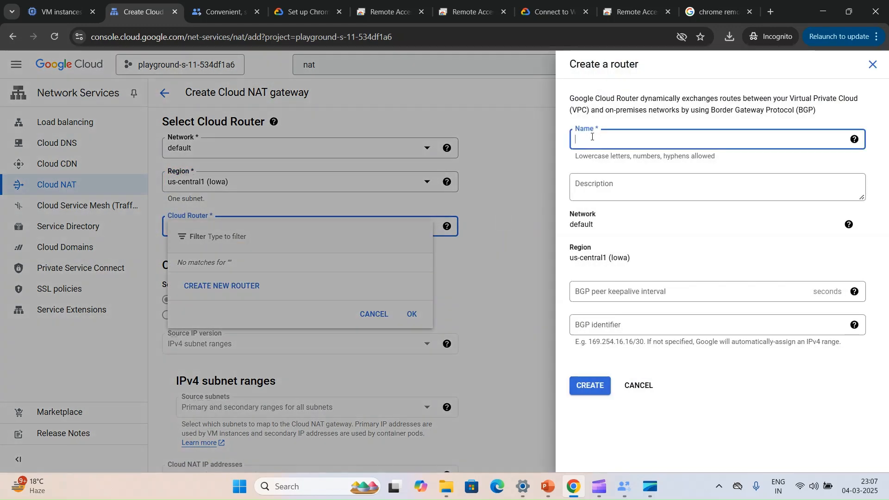
{"action": "type", "text": "test"}
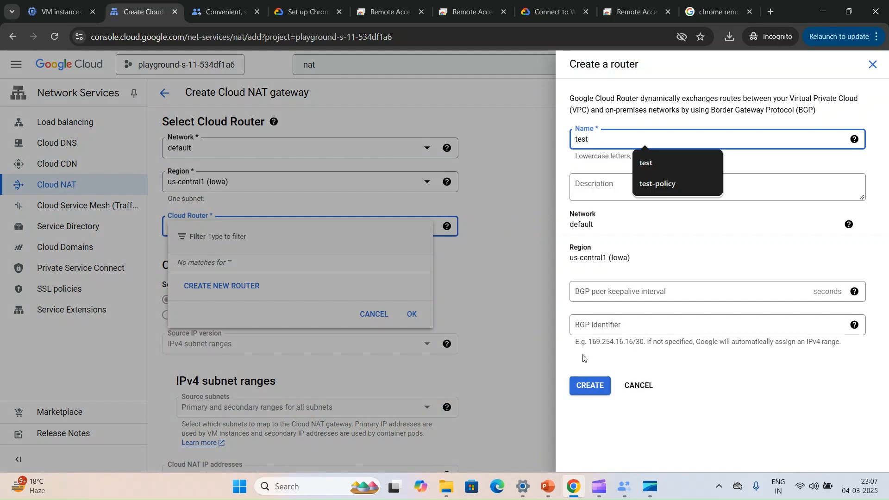
{"action": "left_click", "coordinate": [595, 391]}
{"action": "scroll", "coordinate": [248, 354], "scroll_direction": "down", "scroll_amount": 3}
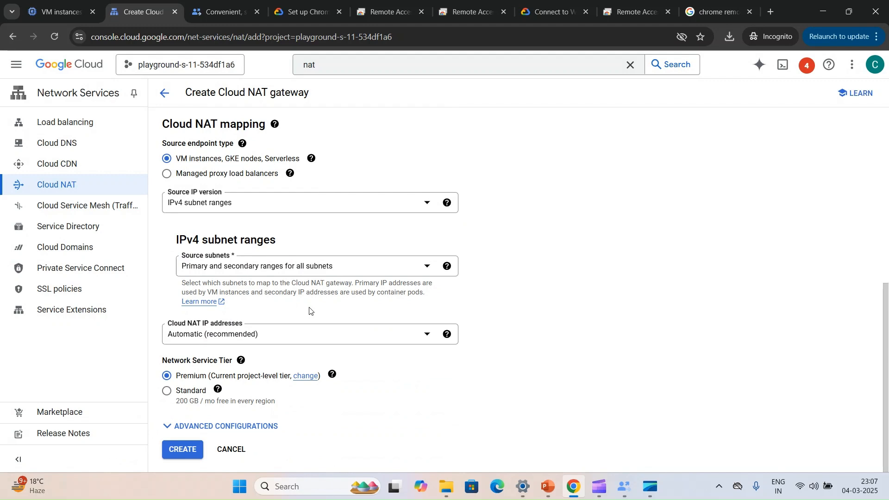
{"action": "left_click", "coordinate": [185, 456]}
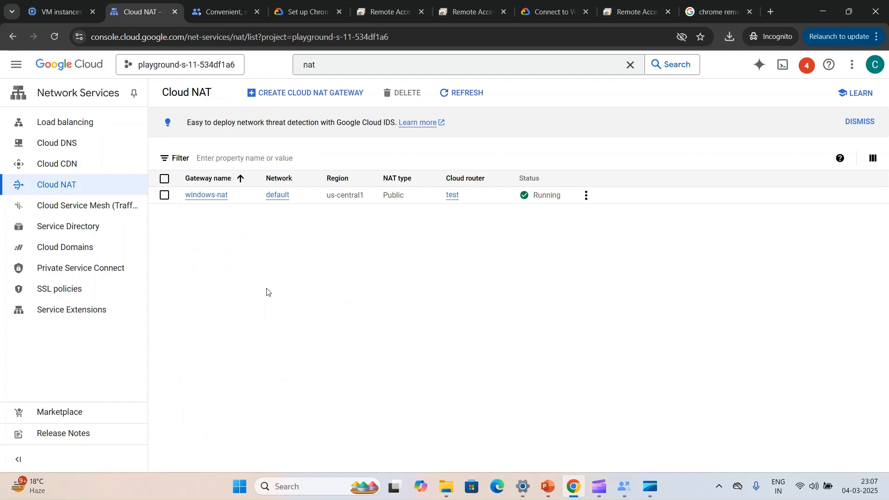
{"action": "left_click", "coordinate": [54, 12]}
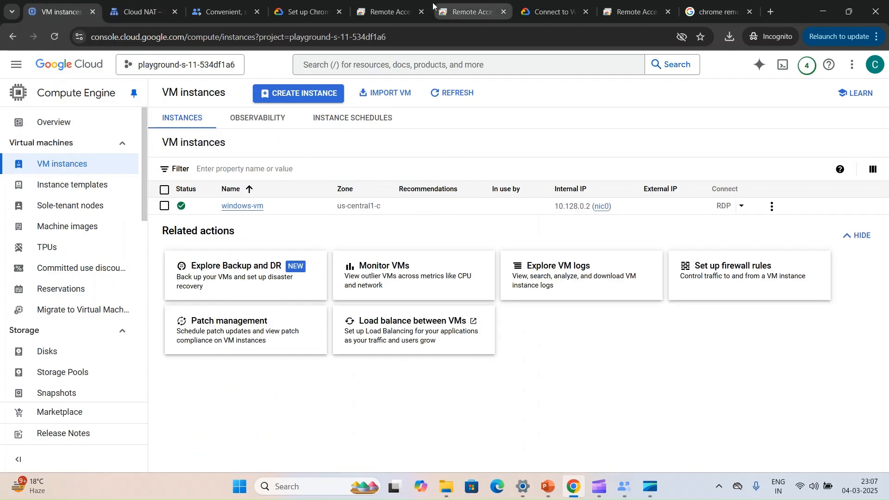
Reload the remote devices, connect to WINDOWS-VM with the PIN, and allow clipboard access.
{"action": "left_click", "coordinate": [383, 5]}
{"action": "left_click", "coordinate": [54, 37]}
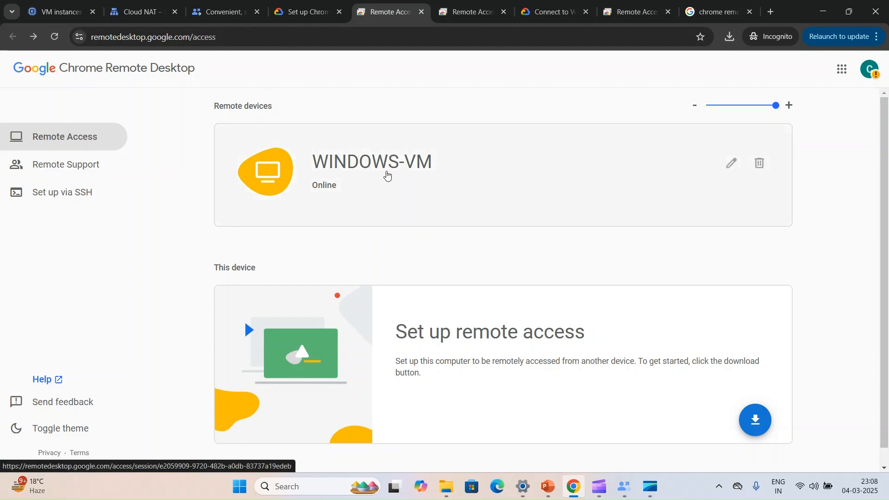
{"action": "left_click", "coordinate": [480, 181]}
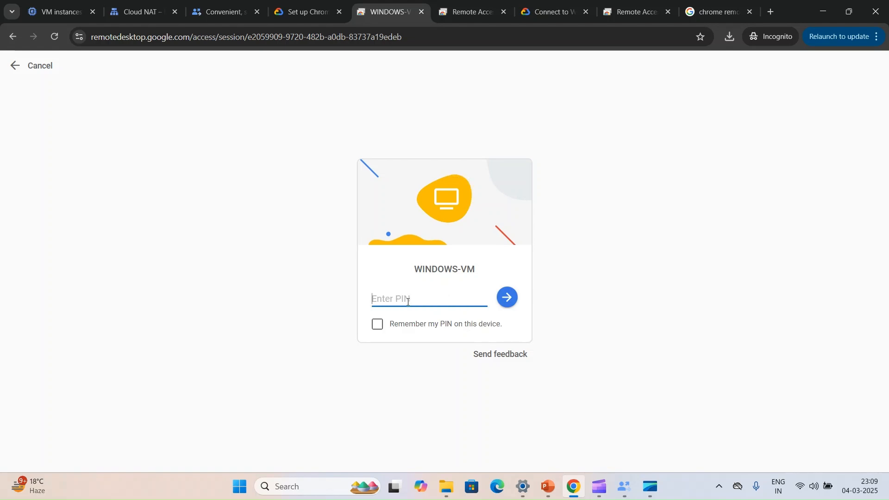
{"action": "type", "text": "1"}
{"action": "left_click", "coordinate": [507, 297]}
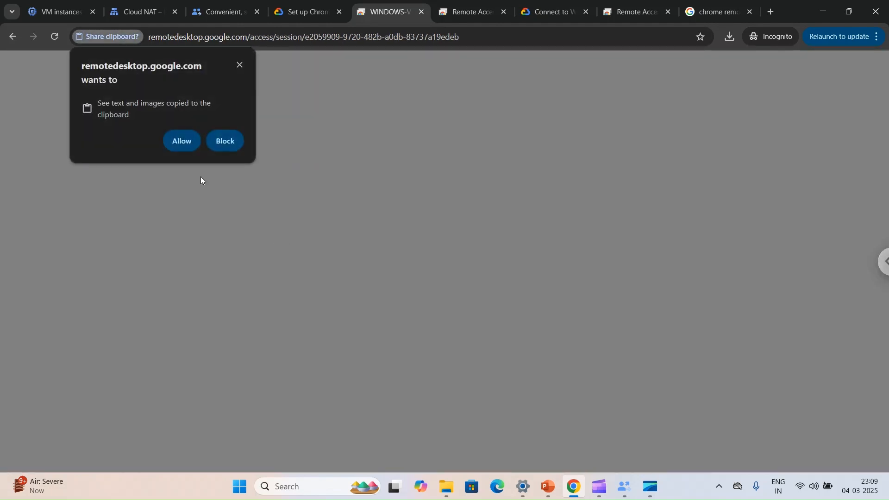
{"action": "left_click", "coordinate": [182, 140]}
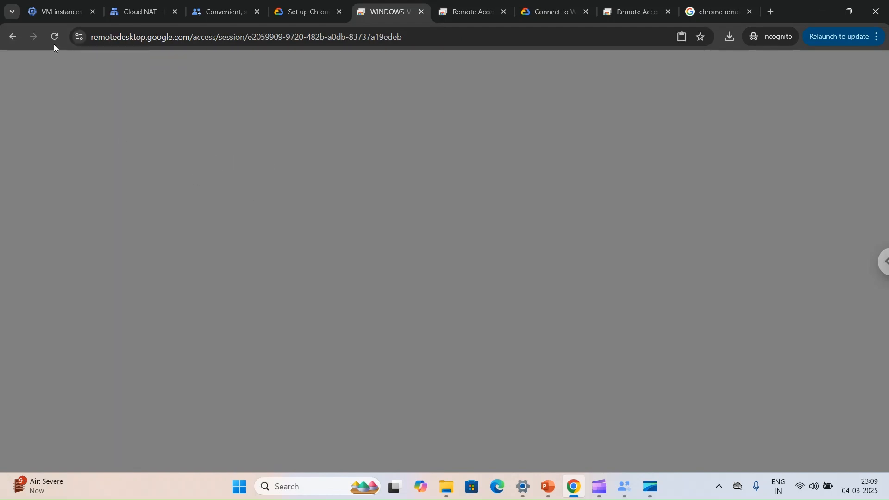
{"action": "left_click", "coordinate": [57, 9]}
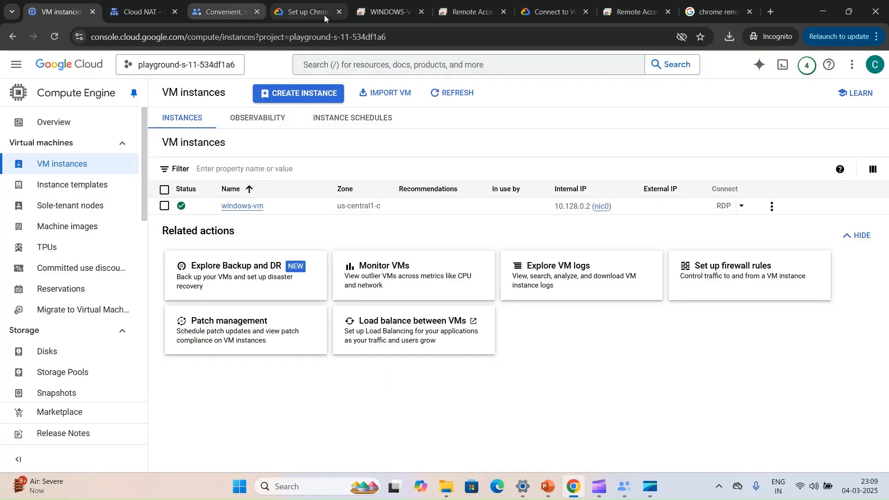
{"action": "left_click", "coordinate": [389, 15]}
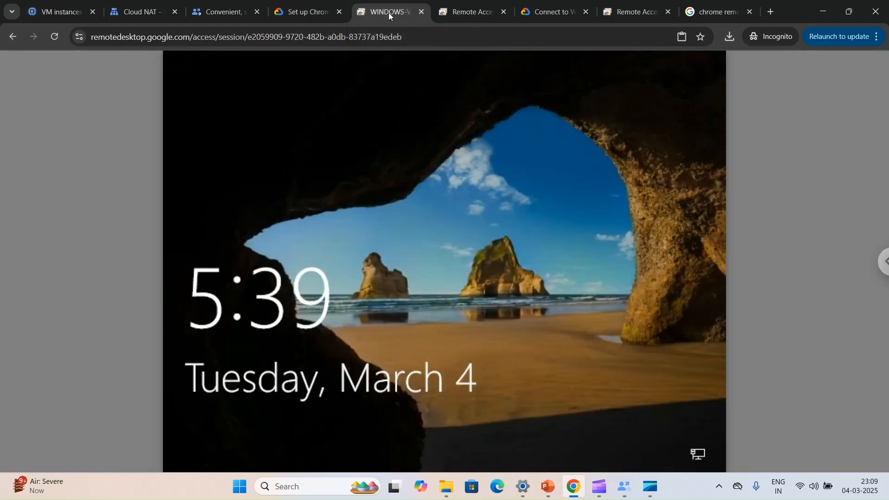
Sign in to WINDOWS-VM in Chrome Remote Desktop and review the video codec options before moving to IAP Desktop.
{"action": "left_click", "coordinate": [477, 320]}
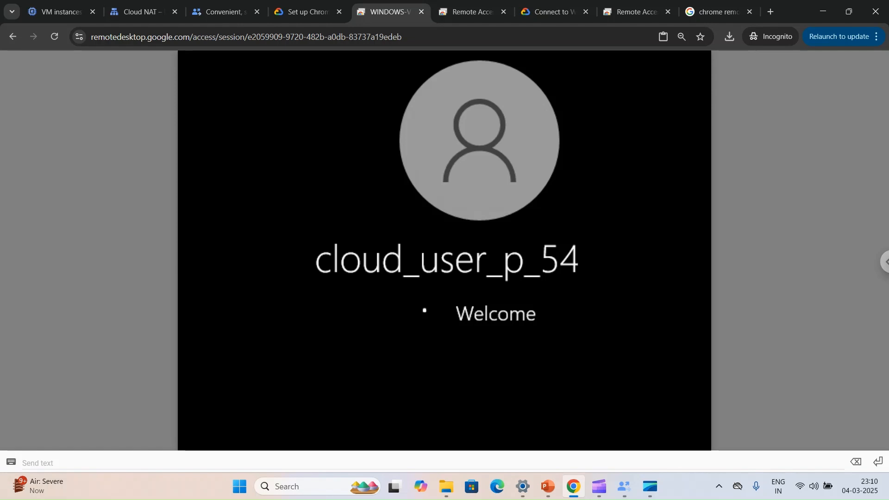
{"action": "left_click", "coordinate": [885, 262]}
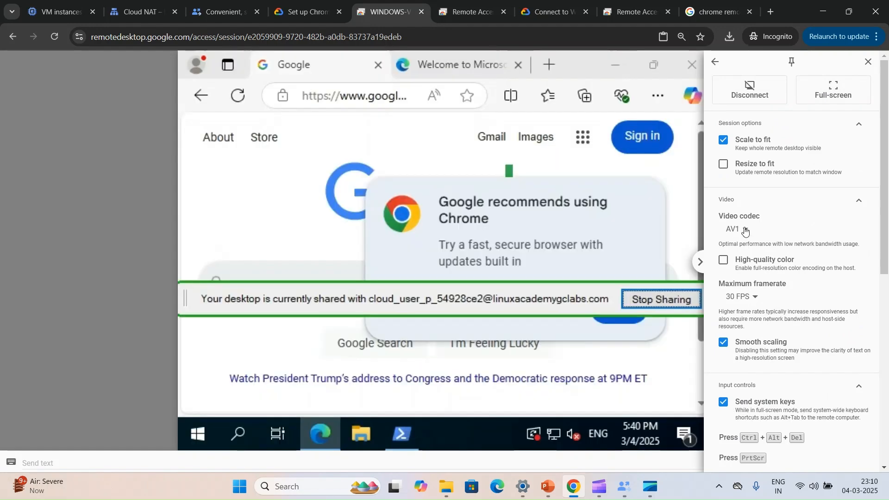
{"action": "left_click", "coordinate": [745, 229]}
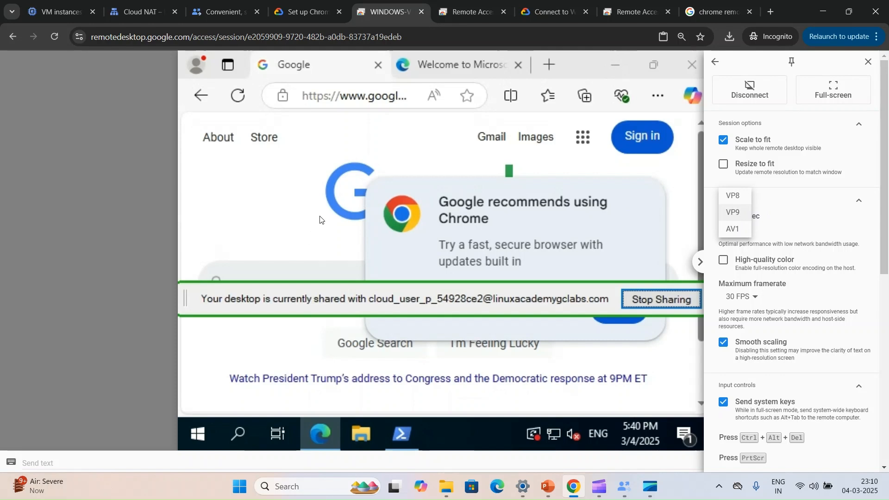
{"action": "left_click", "coordinate": [638, 210]}
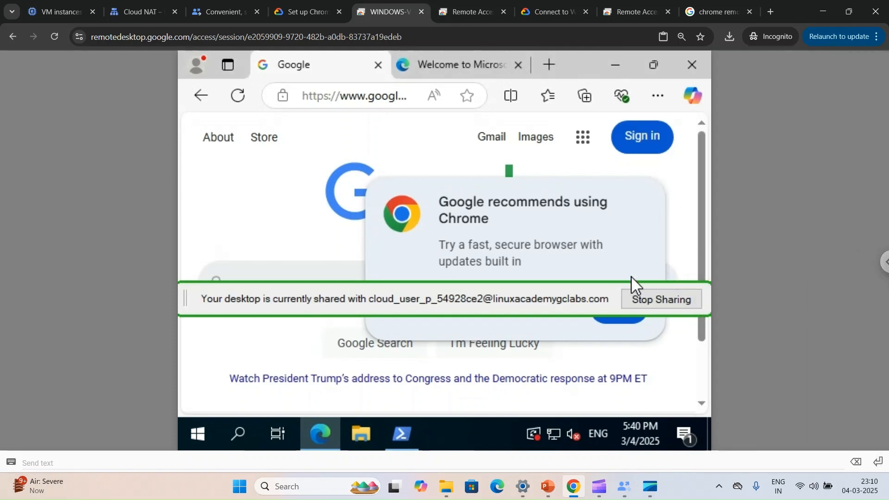
{"action": "left_click", "coordinate": [624, 487]}
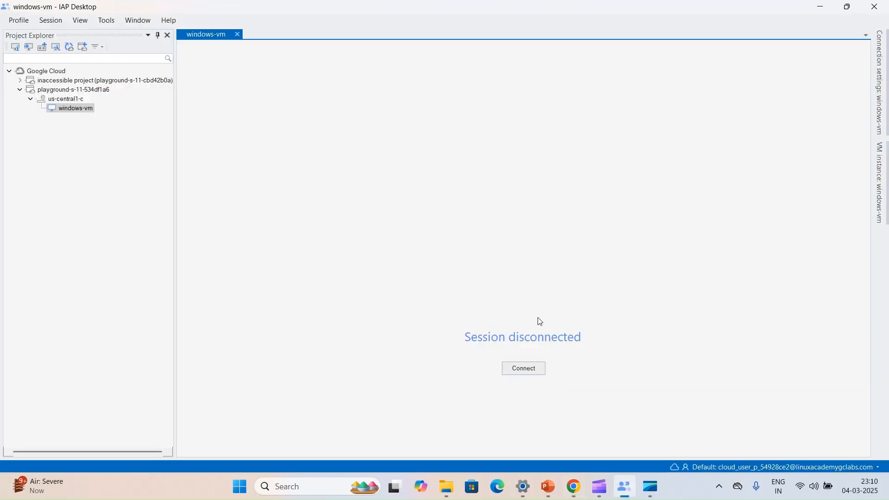
Reconnect the windows-vm session in IAP Desktop, briefly checking the Chrome remote session.
{"action": "left_click", "coordinate": [524, 375]}
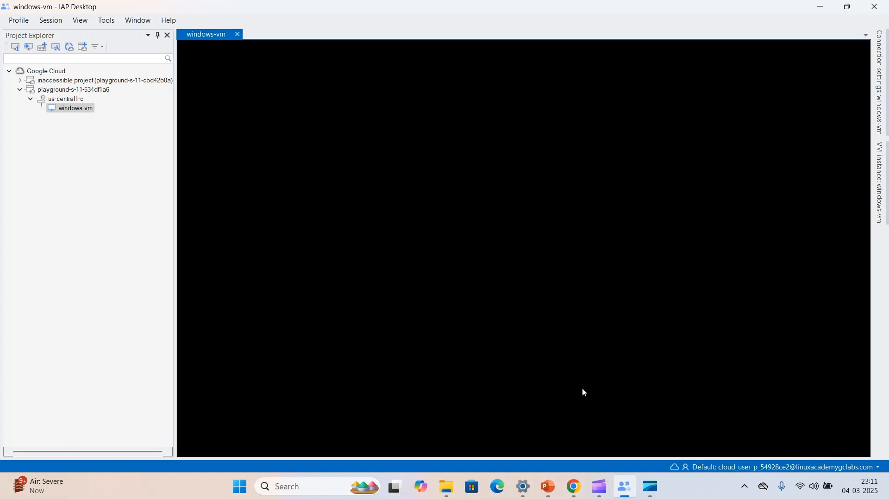
{"action": "left_click", "coordinate": [619, 488]}
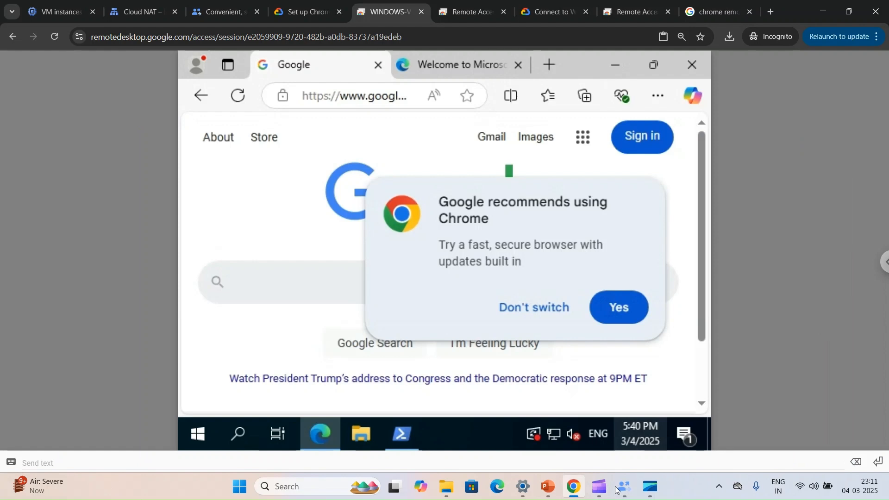
{"action": "mouse_move", "coordinate": [619, 484]}
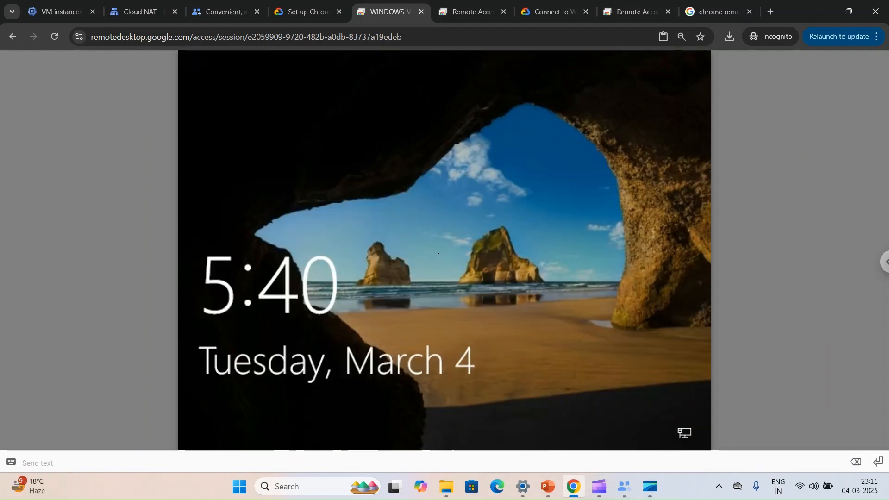
{"action": "left_click", "coordinate": [621, 477]}
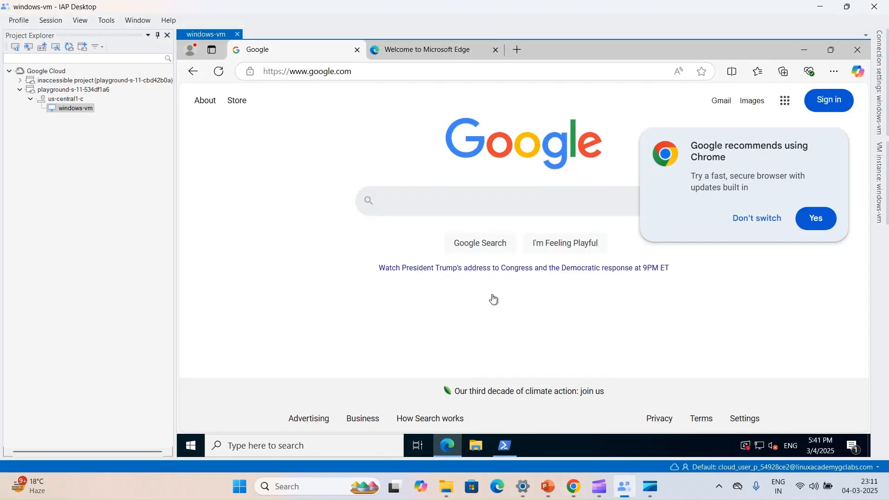
Search Google for 'nfd' inside the VM.
{"action": "left_click", "coordinate": [415, 198]}
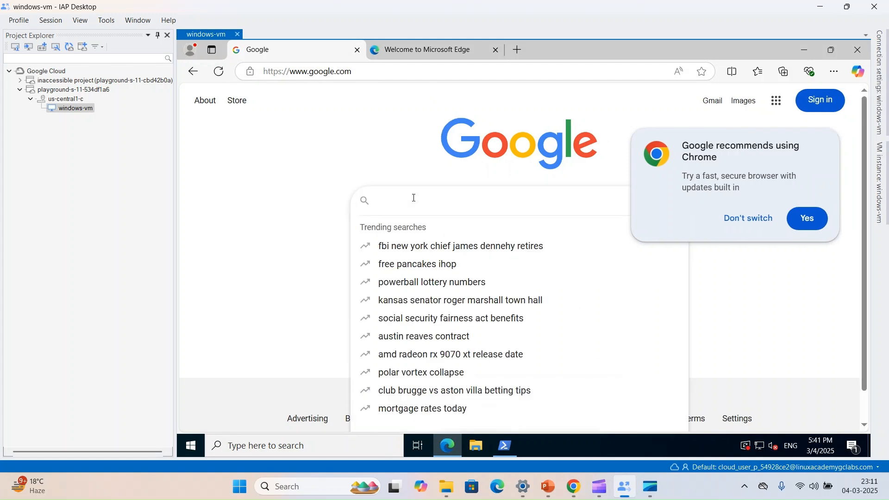
{"action": "type", "text": "nfd"}
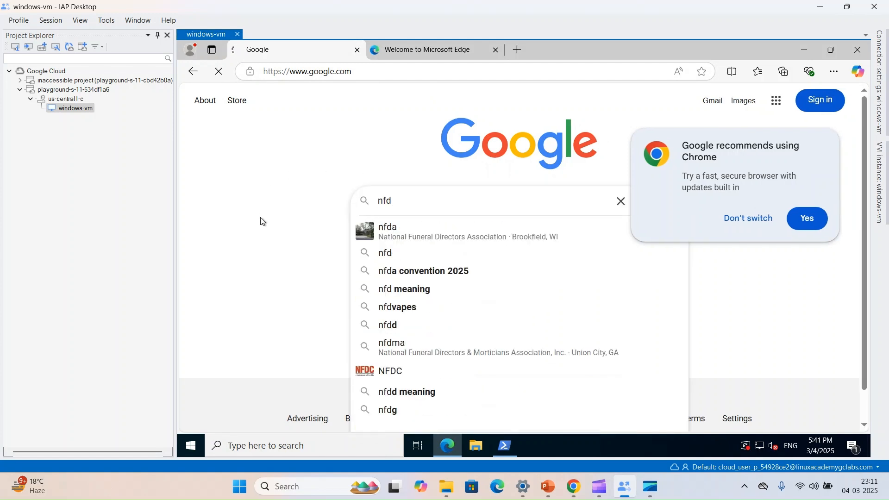
{"action": "key", "text": "Return"}
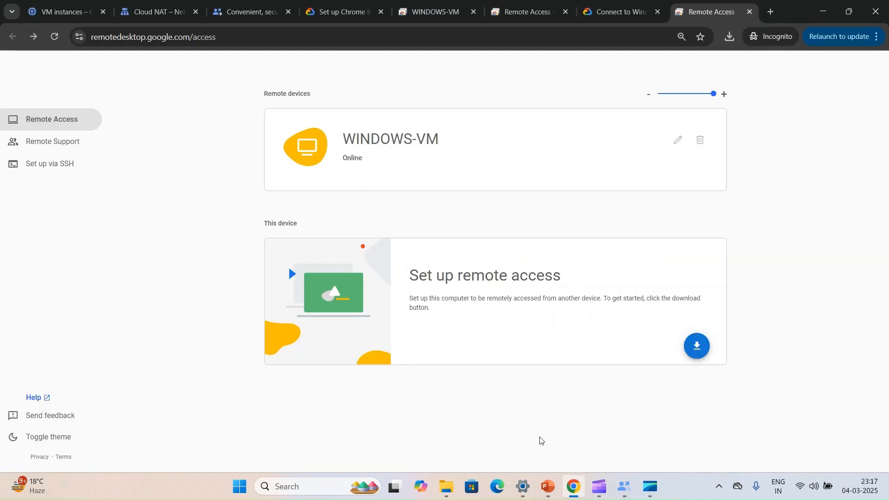
Present the RDP deck's slide 2 flowchart as a full-screen slide show in PowerPoint.
{"action": "left_click", "coordinate": [547, 486]}
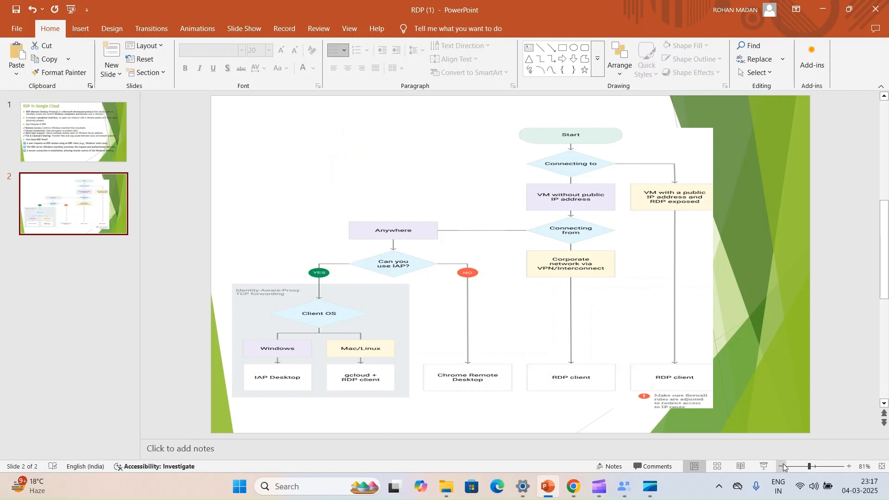
{"action": "left_click", "coordinate": [764, 467]}
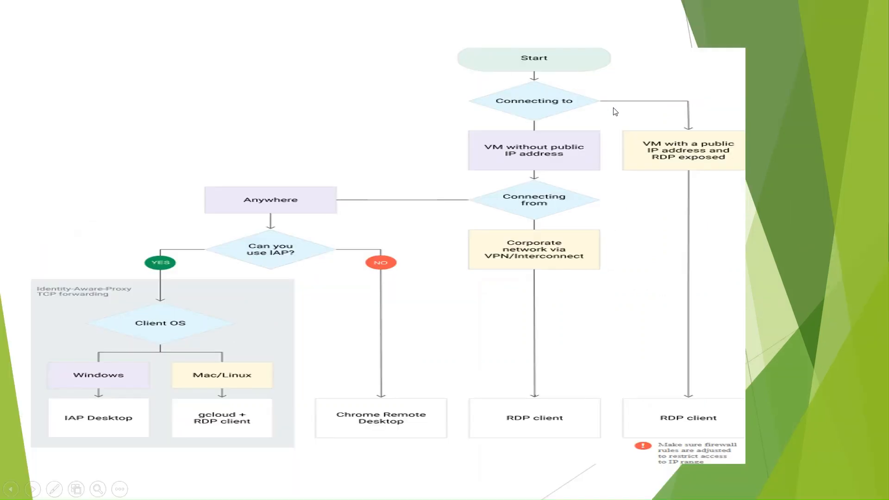